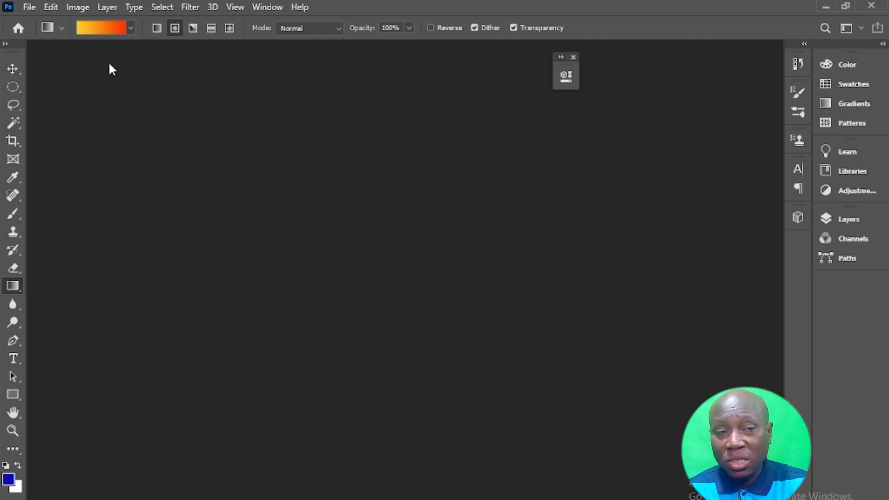
- Create a new 1920 x 1080 pixel document at 72 pixels/inch in RGB Color
{"action": "left_click", "coordinate": [29, 7]}
{"action": "left_click", "coordinate": [35, 20]}
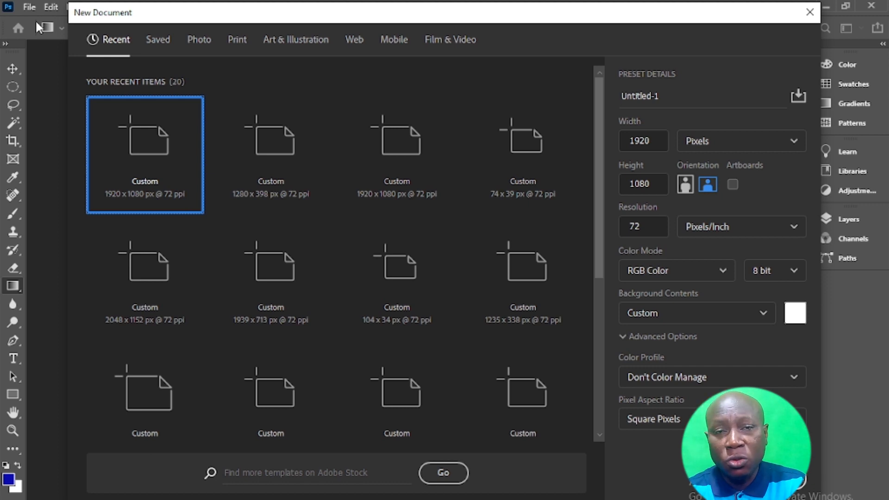
{"action": "left_click", "coordinate": [793, 140]}
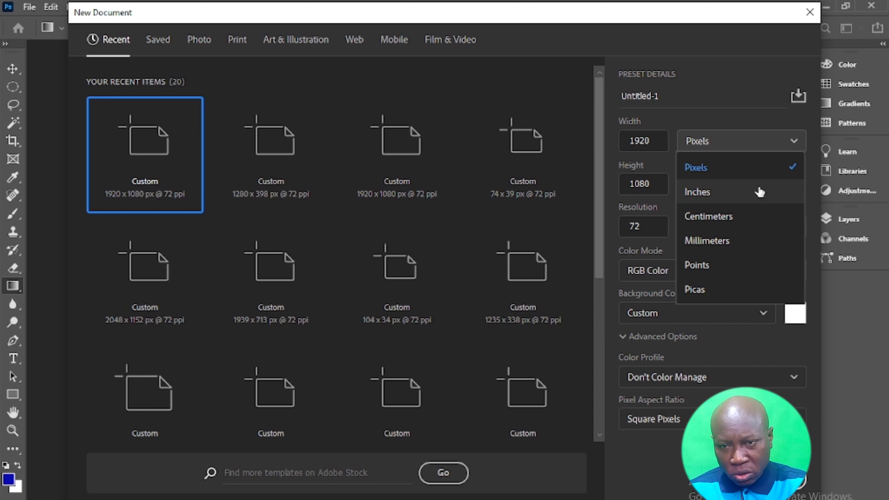
{"action": "left_click", "coordinate": [709, 172]}
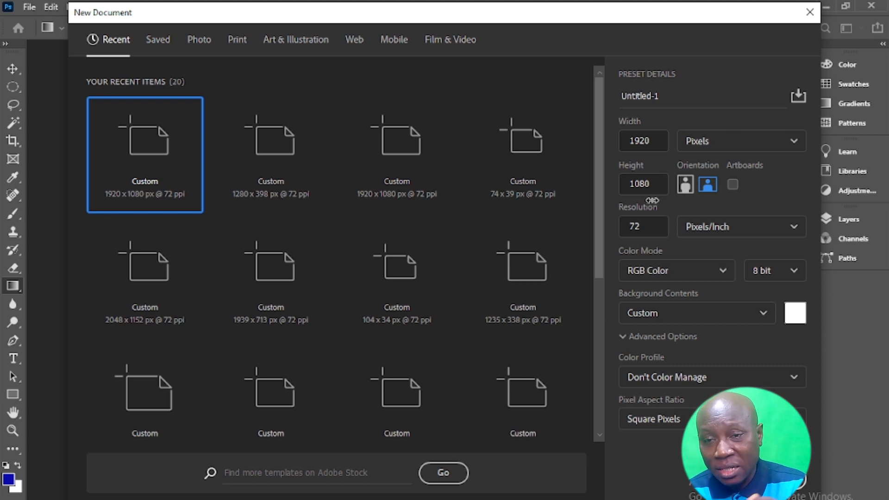
{"action": "left_click", "coordinate": [724, 479]}
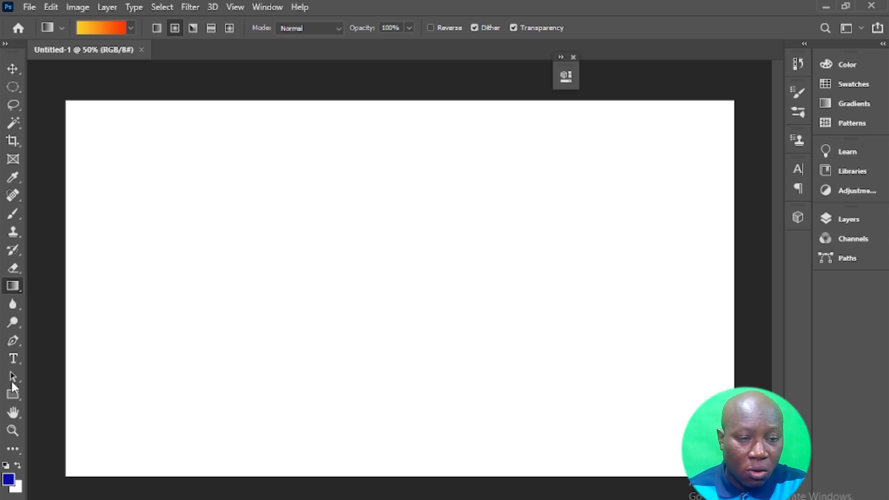
- Draw a rectangle of about 1984 x 1138 px covering the whole canvas and fill it with yellow
{"action": "left_click", "coordinate": [13, 395]}
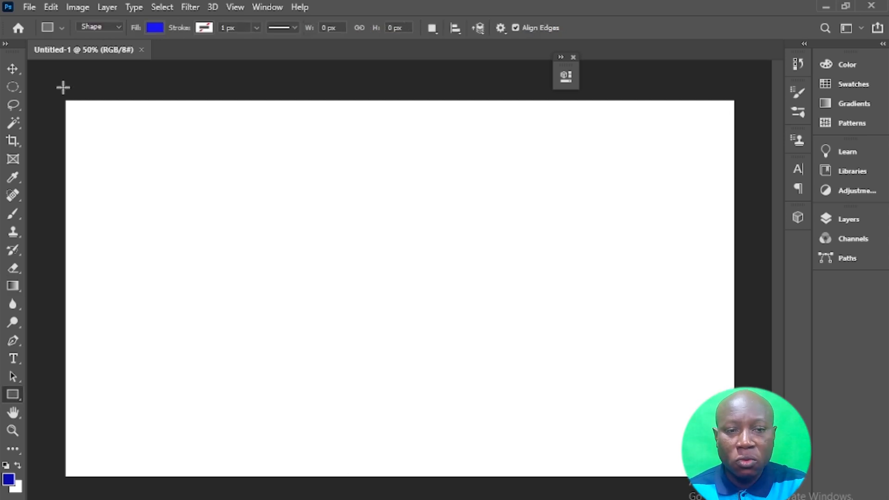
{"action": "left_click_drag", "start_coordinate": [54, 91], "coordinate": [745, 486]}
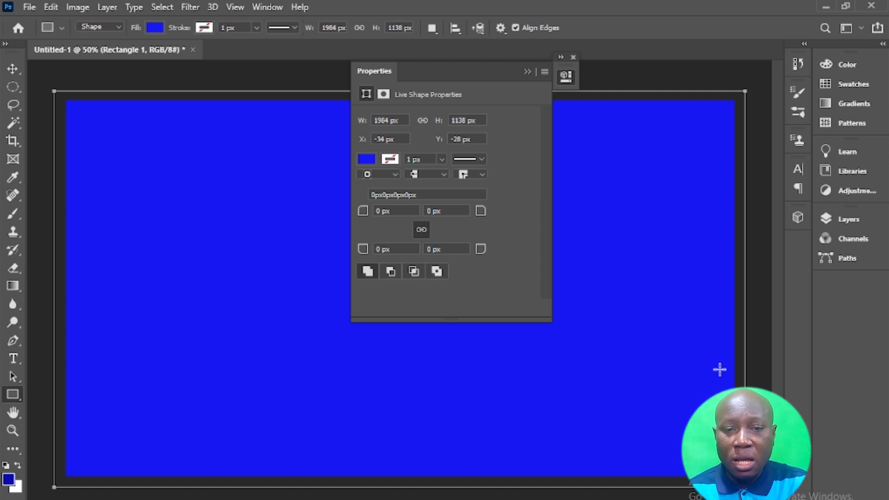
{"action": "left_click", "coordinate": [370, 161]}
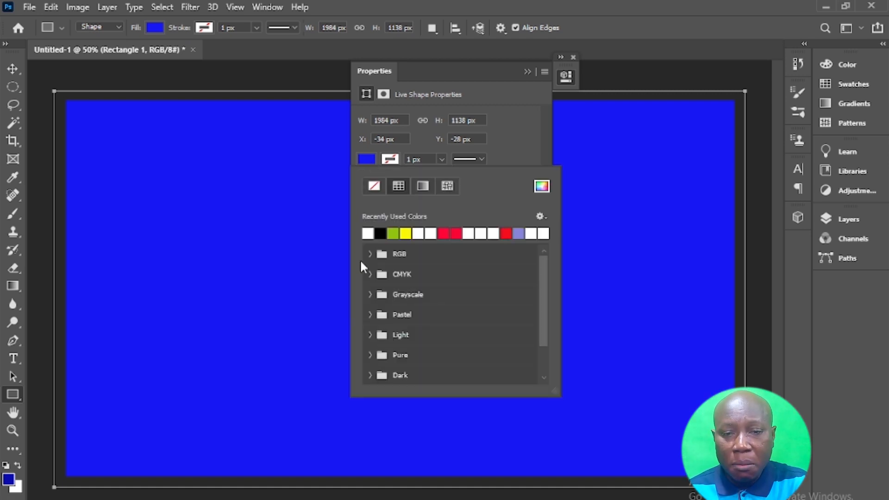
{"action": "left_click", "coordinate": [406, 234]}
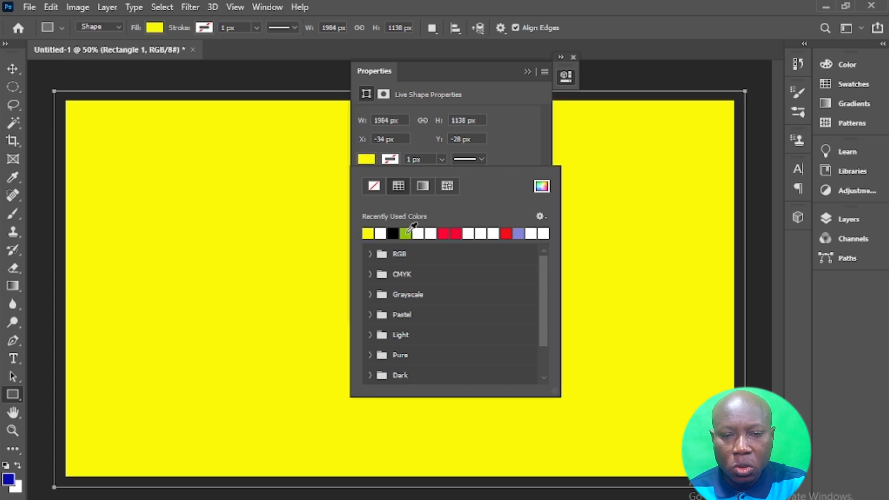
{"action": "left_click", "coordinate": [523, 73]}
{"action": "left_click", "coordinate": [528, 72]}
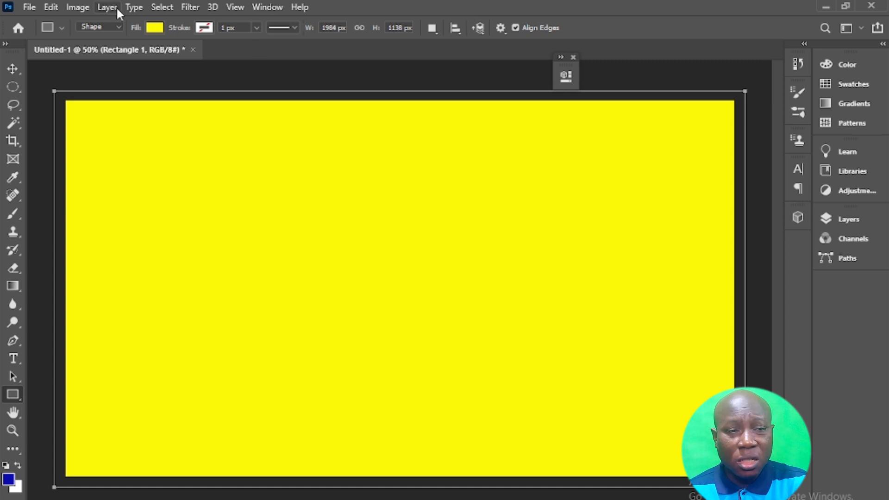
- Place the Photoshop file 222 from the my personal pix folder as a linked image
{"action": "left_click", "coordinate": [31, 10]}
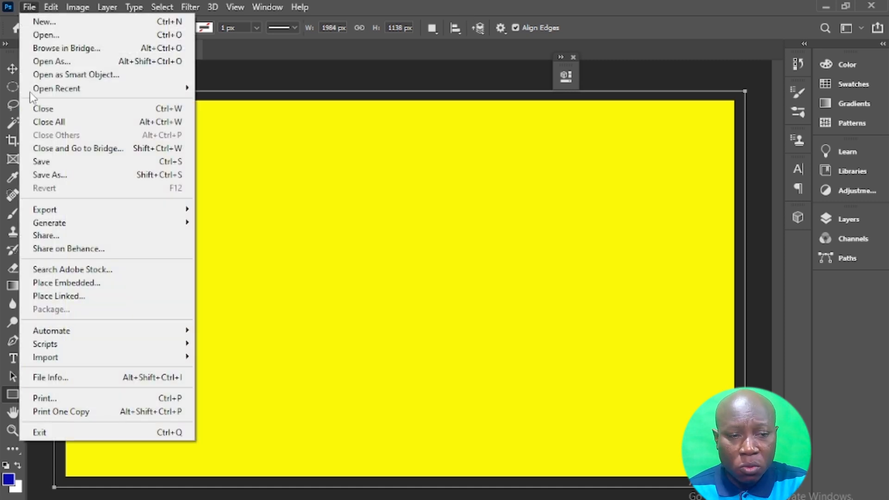
{"action": "left_click", "coordinate": [96, 299]}
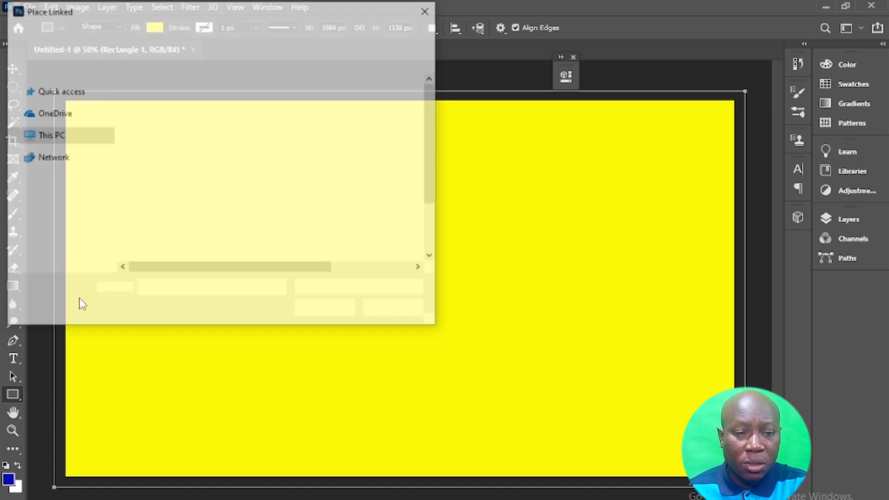
{"action": "left_click", "coordinate": [147, 147]}
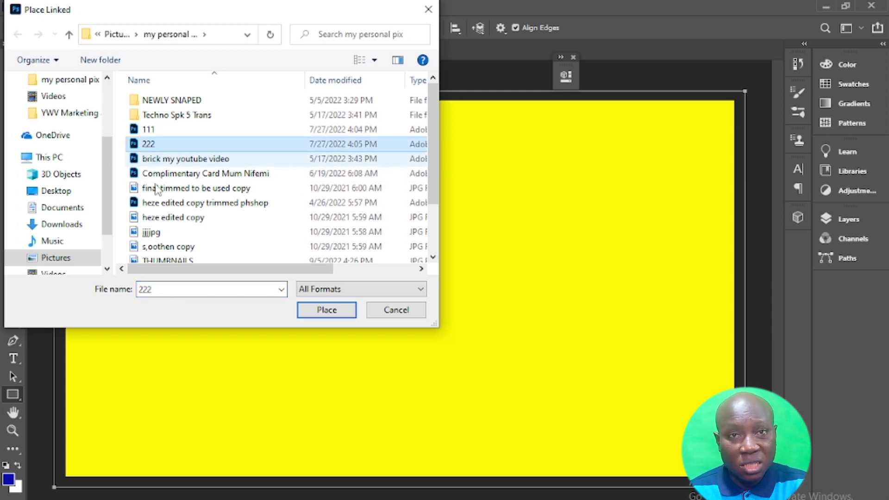
{"action": "left_click", "coordinate": [324, 309]}
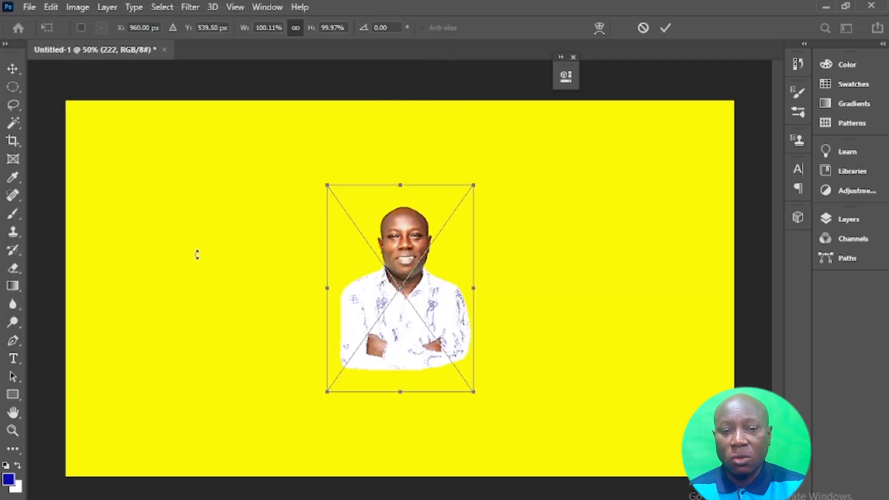
- Enlarge the placed portrait to nearly the full canvas height and position it over the right half of the canvas
{"action": "left_click_drag", "start_coordinate": [412, 292], "coordinate": [316, 330]}
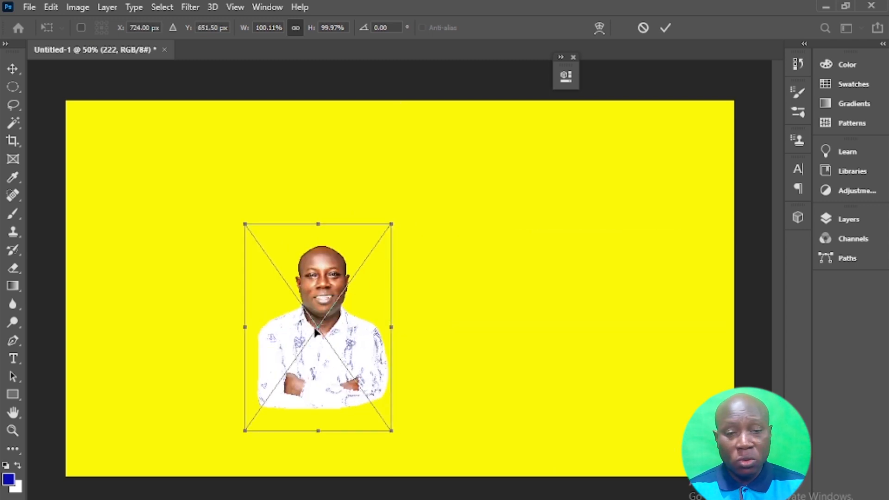
{"action": "left_click_drag", "start_coordinate": [316, 331], "coordinate": [701, 410]}
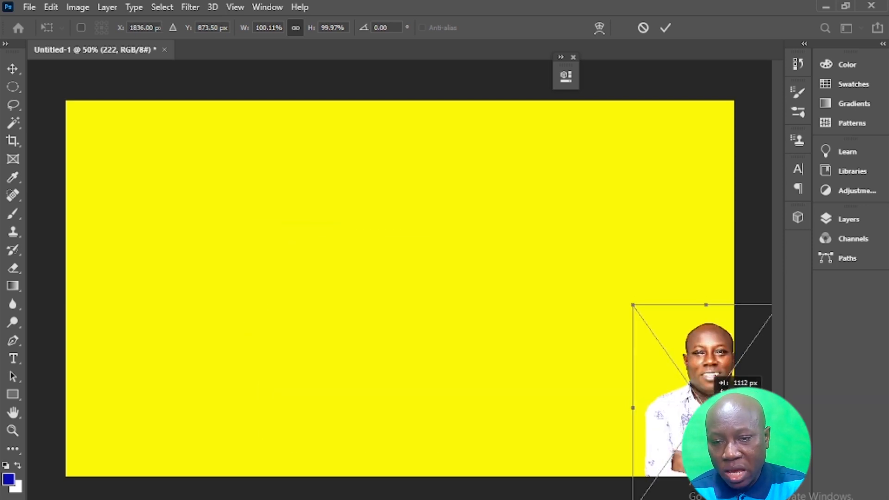
{"action": "left_click_drag", "start_coordinate": [715, 380], "coordinate": [703, 381]}
{"action": "left_click_drag", "start_coordinate": [620, 305], "coordinate": [359, 132]}
{"action": "left_click_drag", "start_coordinate": [568, 283], "coordinate": [586, 306]}
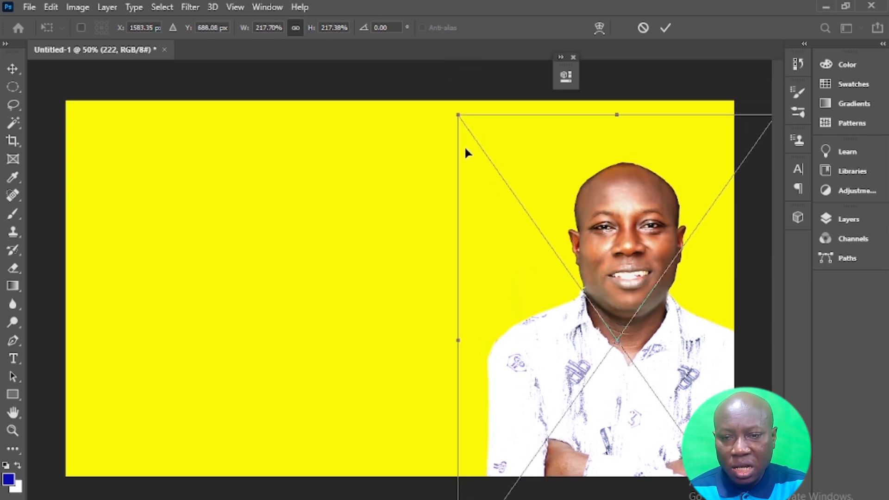
{"action": "left_click_drag", "start_coordinate": [454, 117], "coordinate": [286, 49]}
{"action": "left_click_drag", "start_coordinate": [626, 287], "coordinate": [637, 339]}
{"action": "key", "text": "Return"}
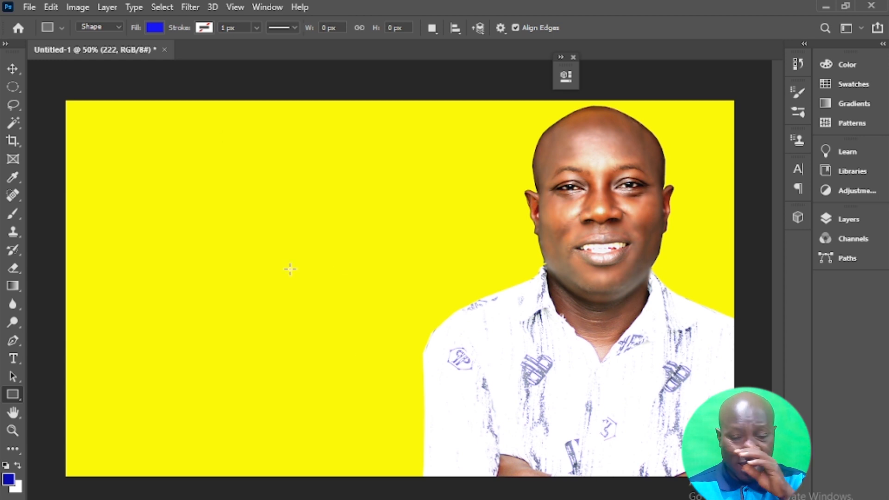
- Add the text "MAKE" on the empty yellow area beside the portrait
{"action": "left_click", "coordinate": [14, 358]}
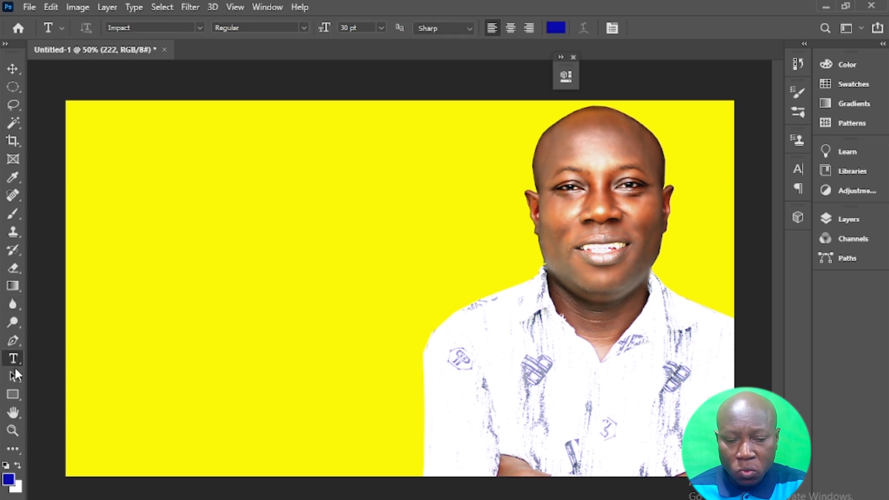
{"action": "left_click", "coordinate": [195, 236]}
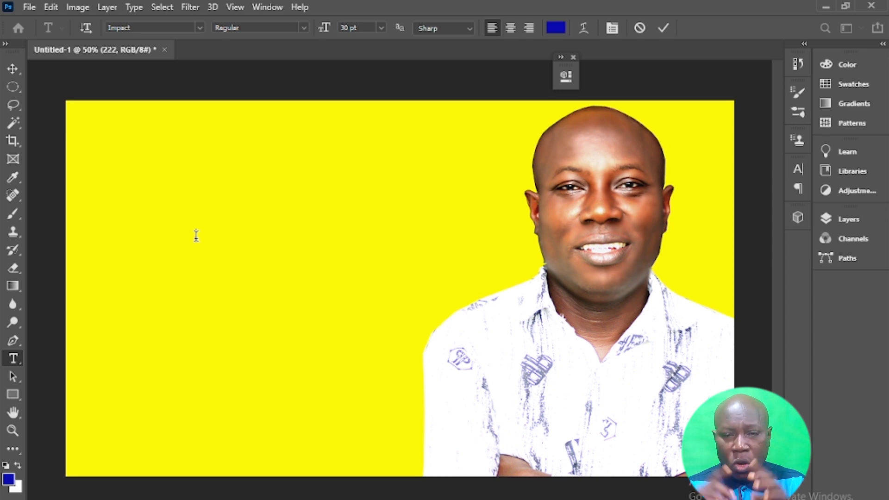
{"action": "left_click", "coordinate": [196, 235]}
{"action": "type", "text": "MAKE"}
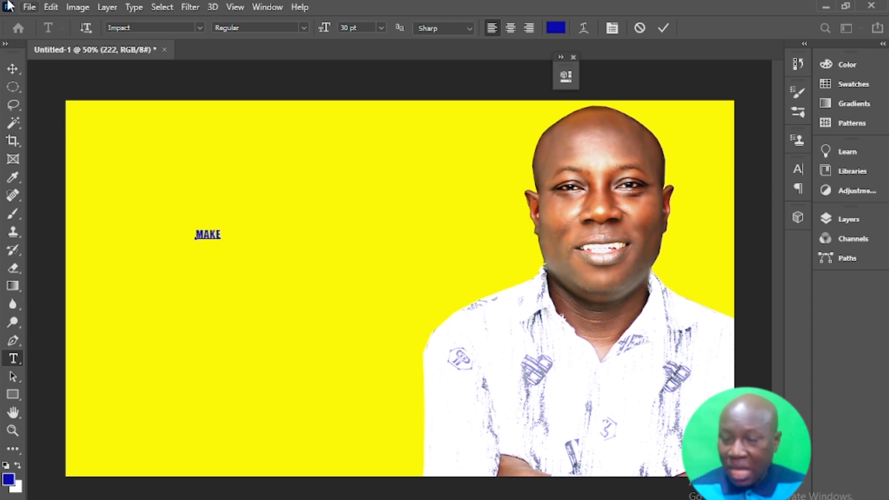
- Scale the MAKE text up to about 585% and move it into the upper left part of the canvas
{"action": "left_click", "coordinate": [11, 70]}
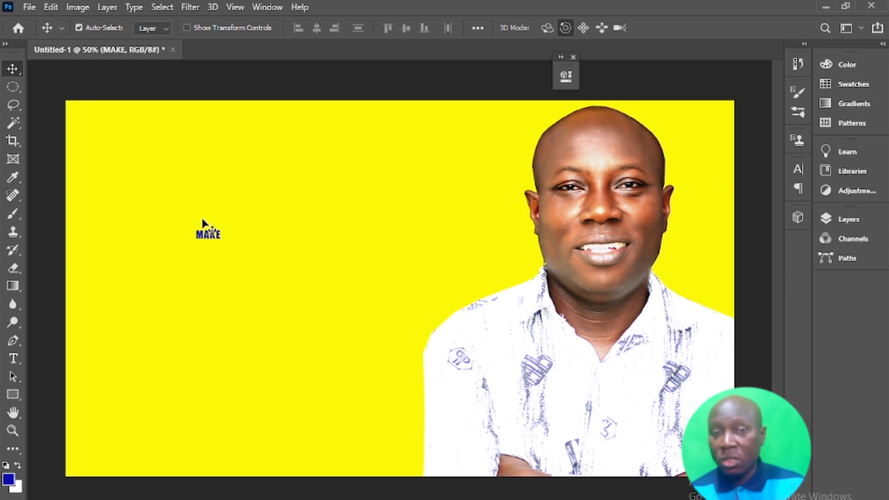
{"action": "key", "text": "ctrl+t"}
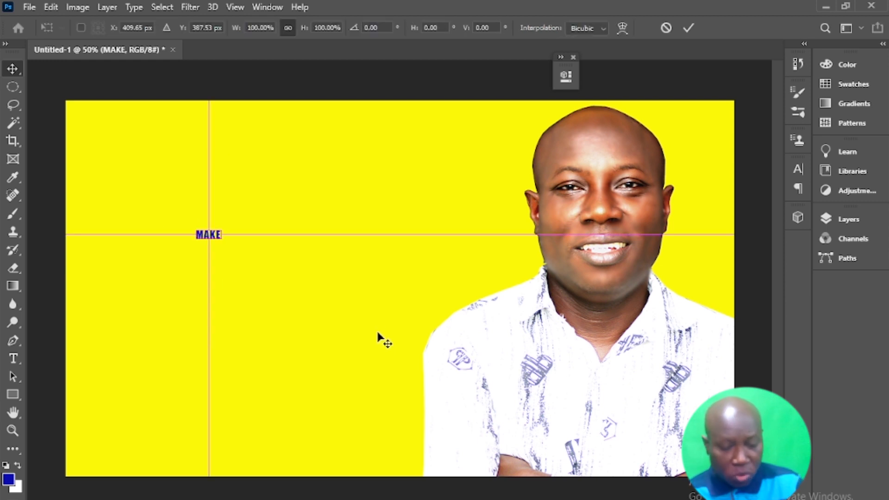
{"action": "left_click_drag", "start_coordinate": [221, 240], "coordinate": [341, 304]}
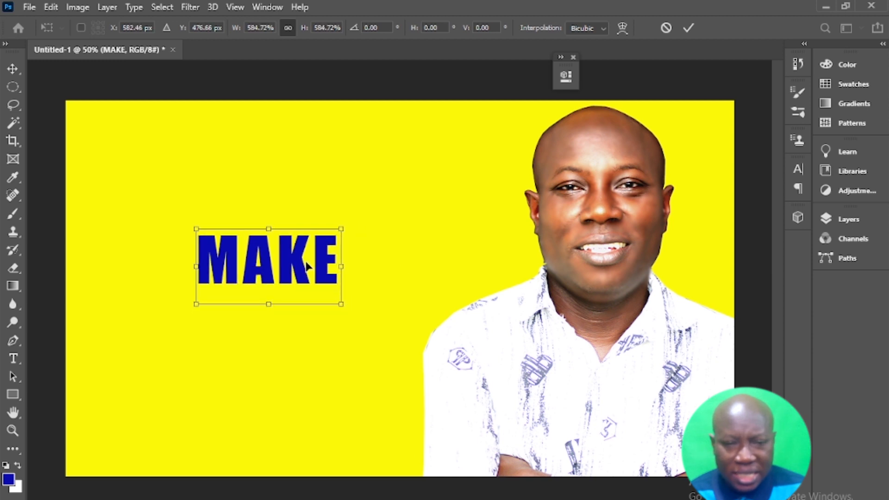
{"action": "left_click_drag", "start_coordinate": [306, 267], "coordinate": [279, 199]}
{"action": "key", "text": "Return"}
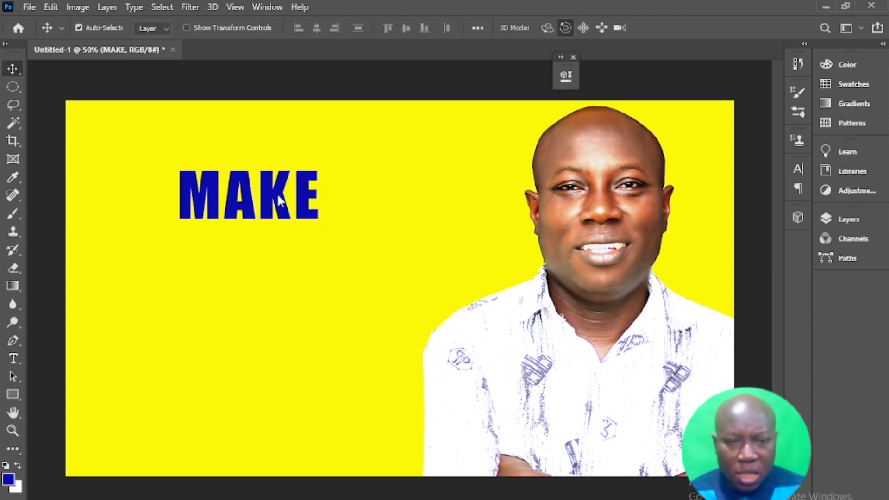
- Change the MAKE text's font to Myriad Pro Bold and move the word slightly up and to the left
{"action": "double_click", "coordinate": [278, 194]}
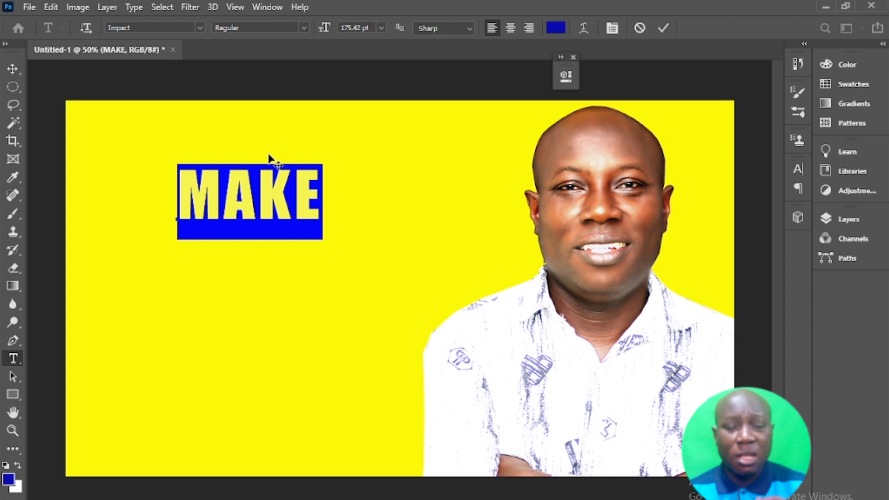
{"action": "left_click", "coordinate": [201, 27]}
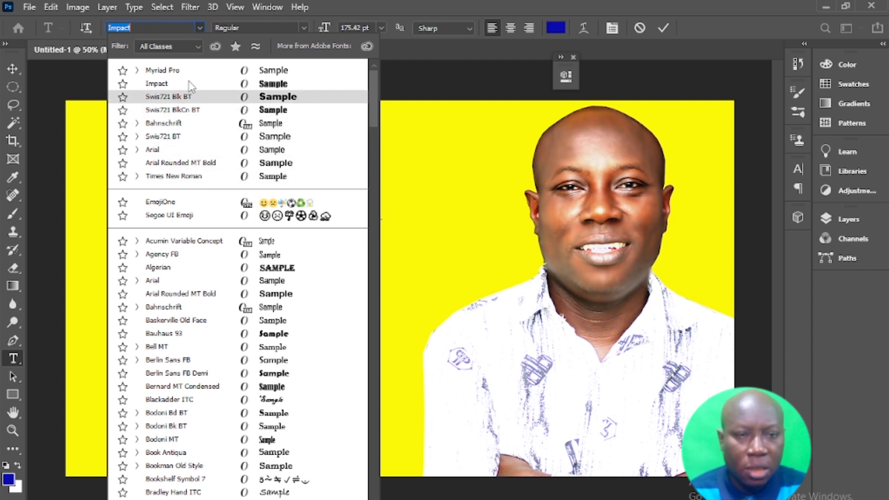
{"action": "left_click", "coordinate": [184, 70]}
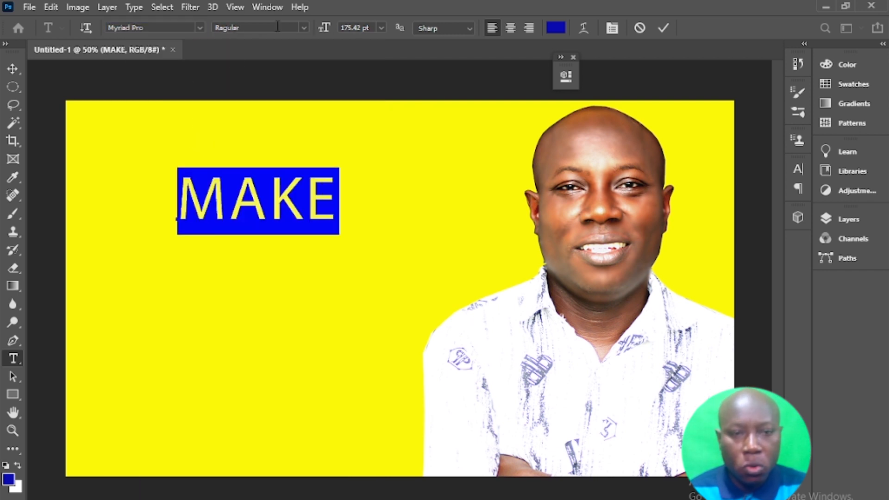
{"action": "left_click", "coordinate": [304, 27]}
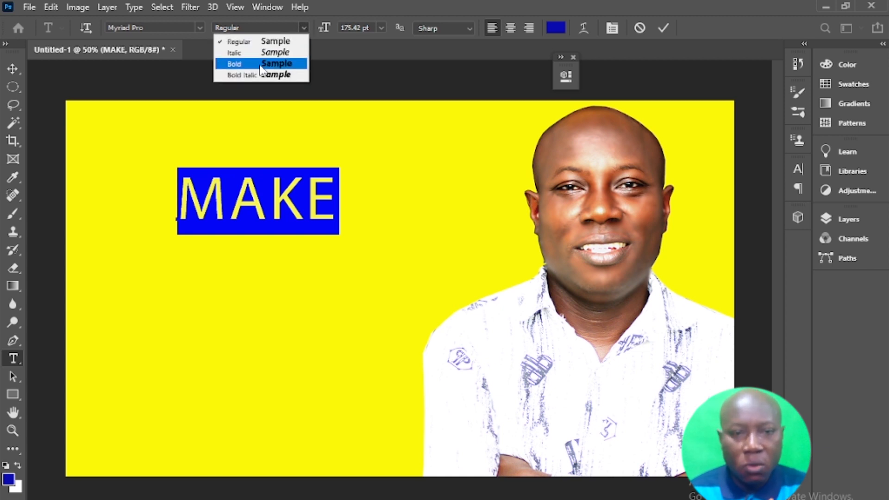
{"action": "left_click", "coordinate": [245, 69]}
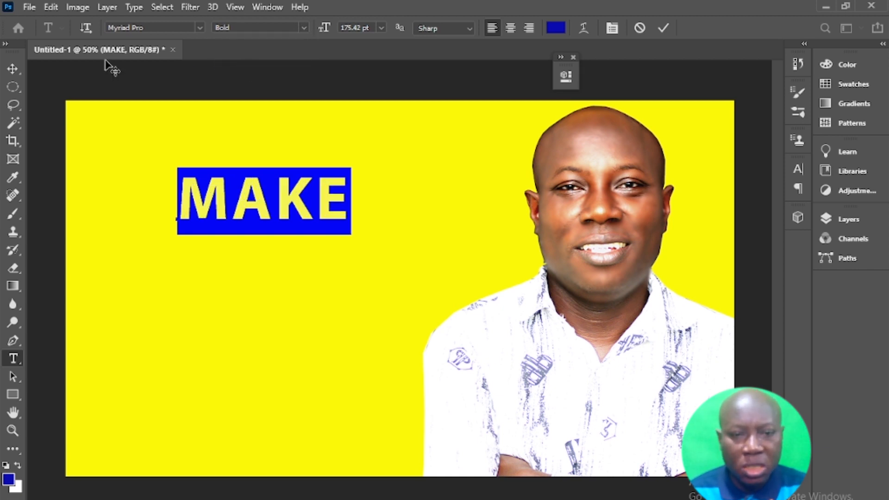
{"action": "left_click", "coordinate": [18, 68]}
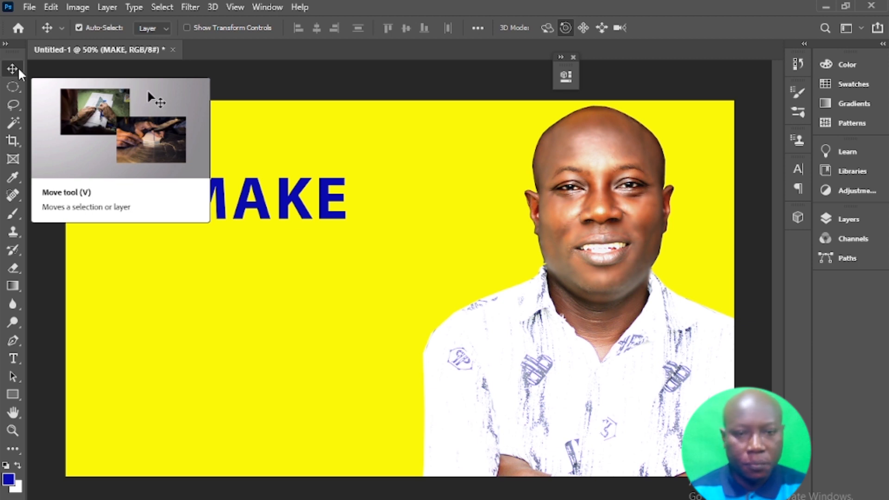
{"action": "left_click_drag", "start_coordinate": [288, 196], "coordinate": [269, 163]}
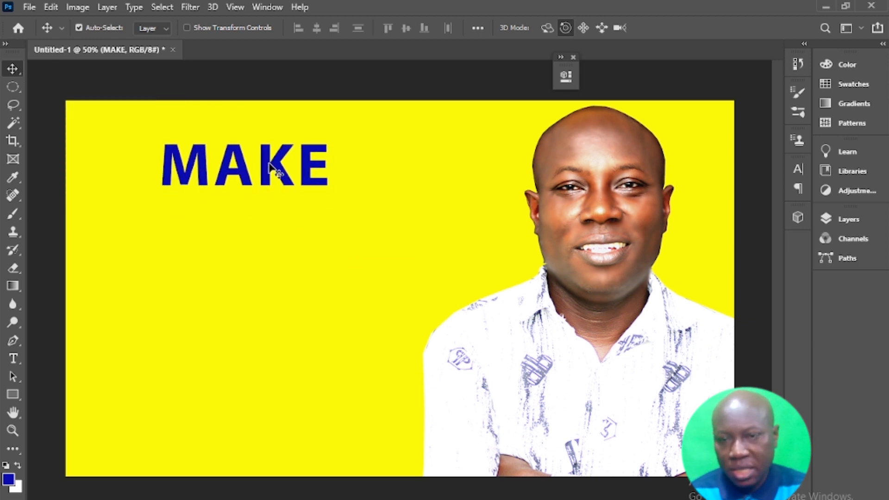
- Recolor the MAKE text white
{"action": "double_click", "coordinate": [269, 160]}
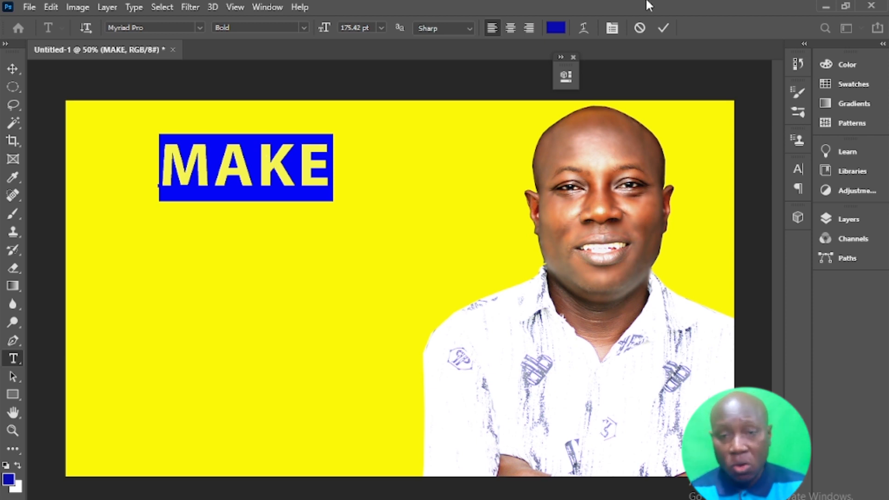
{"action": "left_click", "coordinate": [556, 28]}
{"action": "type", "text": "ffffff"}
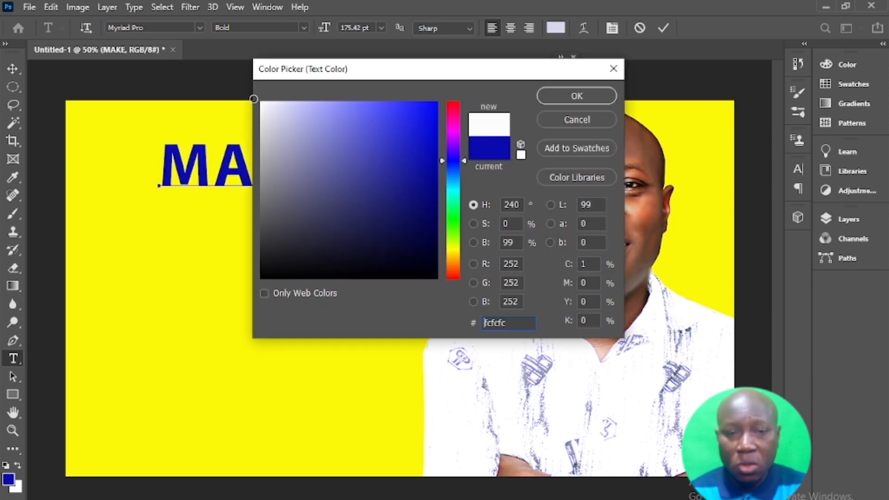
{"action": "left_click", "coordinate": [576, 96]}
{"action": "left_click", "coordinate": [257, 171]}
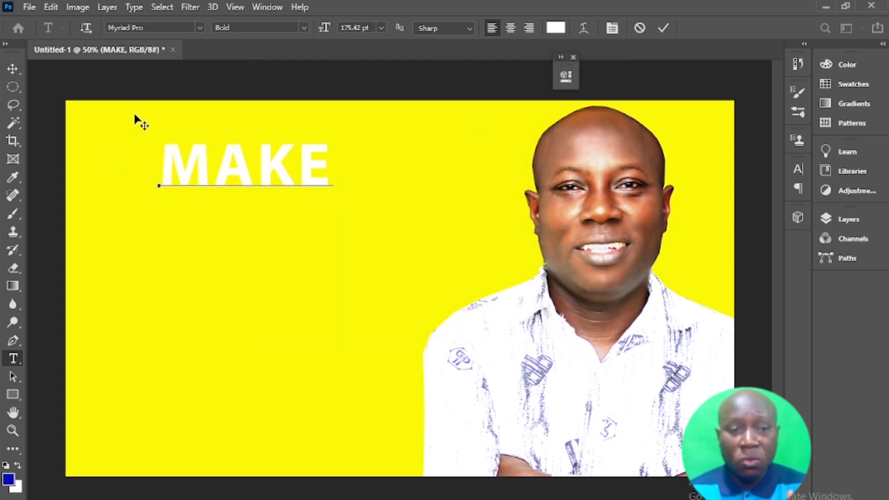
{"action": "left_click", "coordinate": [13, 68]}
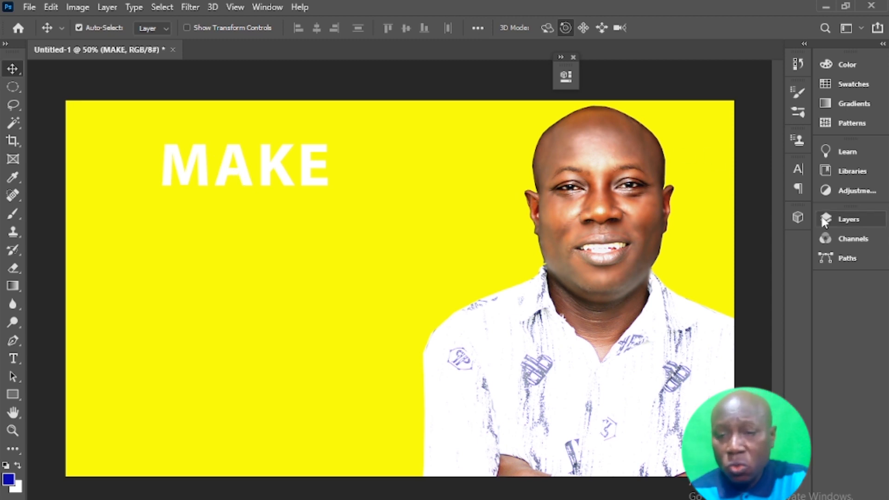
- Add a drop shadow to the MAKE text with its opacity set to 90%
{"action": "left_click", "coordinate": [843, 217]}
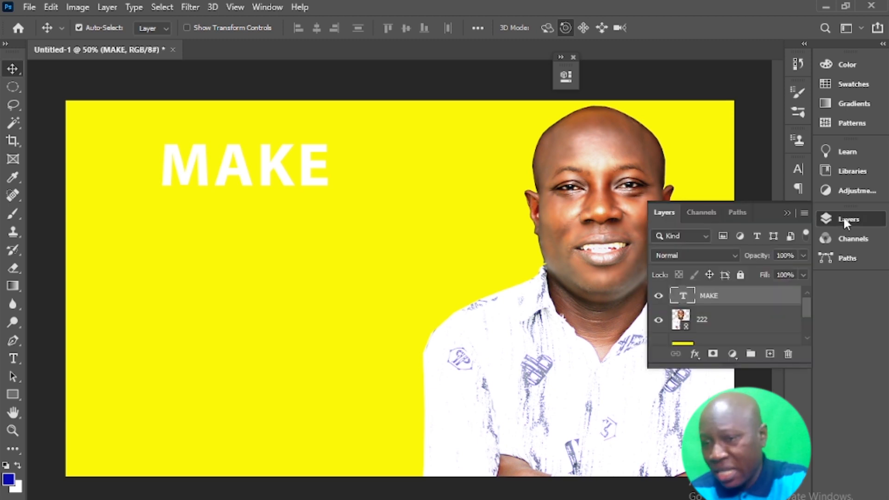
{"action": "left_click", "coordinate": [697, 357]}
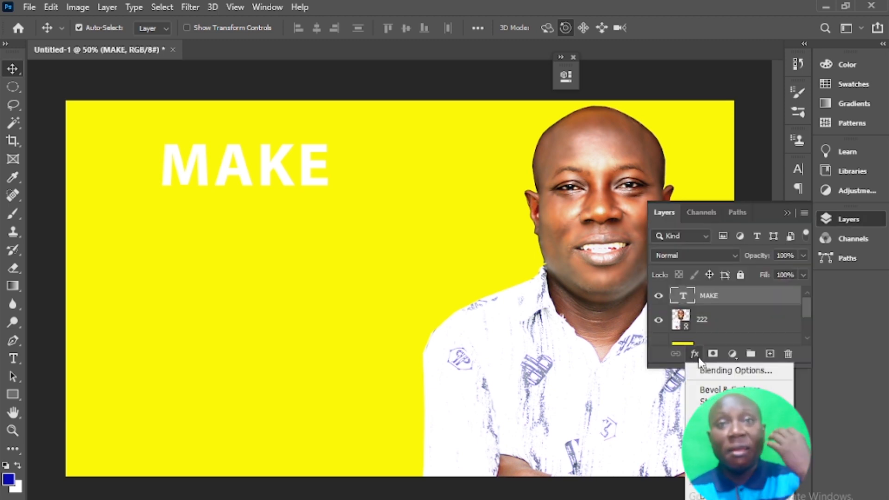
{"action": "left_click", "coordinate": [722, 495]}
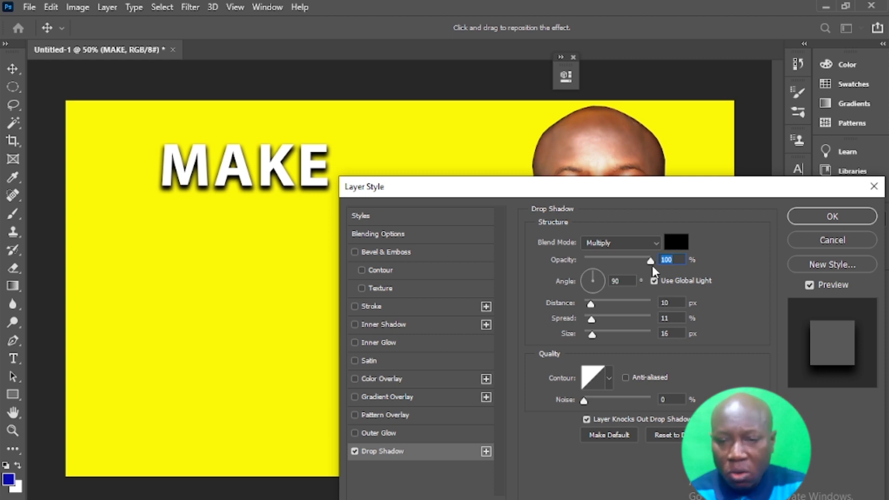
{"action": "left_click_drag", "start_coordinate": [651, 262], "coordinate": [645, 263]}
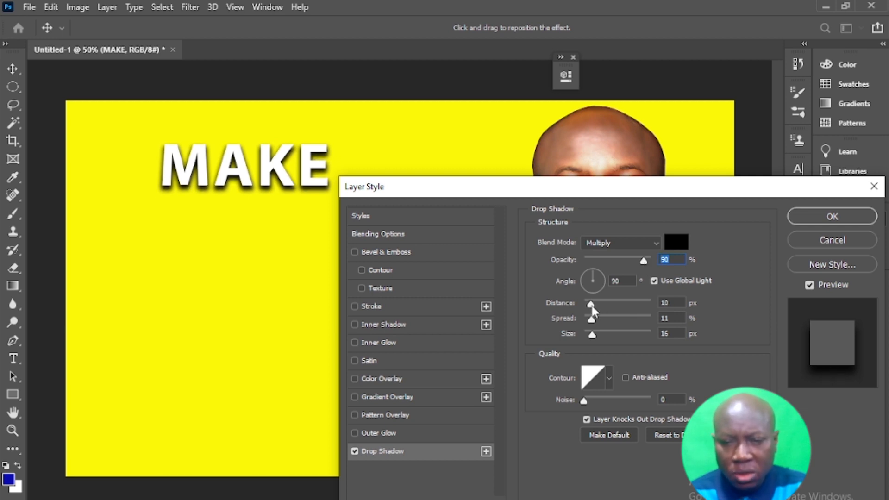
{"action": "left_click", "coordinate": [592, 306]}
{"action": "left_click", "coordinate": [832, 217]}
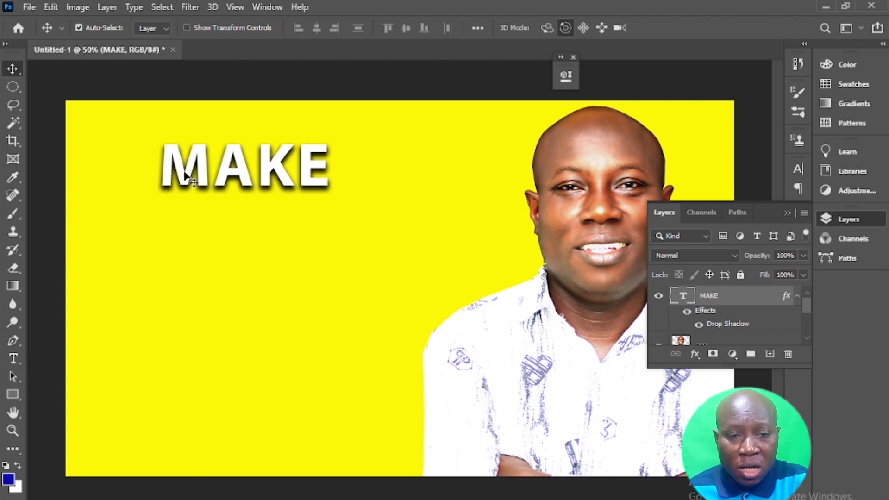
- Duplicate the MAKE text directly below the original and change the copy's wording to "YOUTUBE"
{"action": "key", "text": "ctrl+j"}
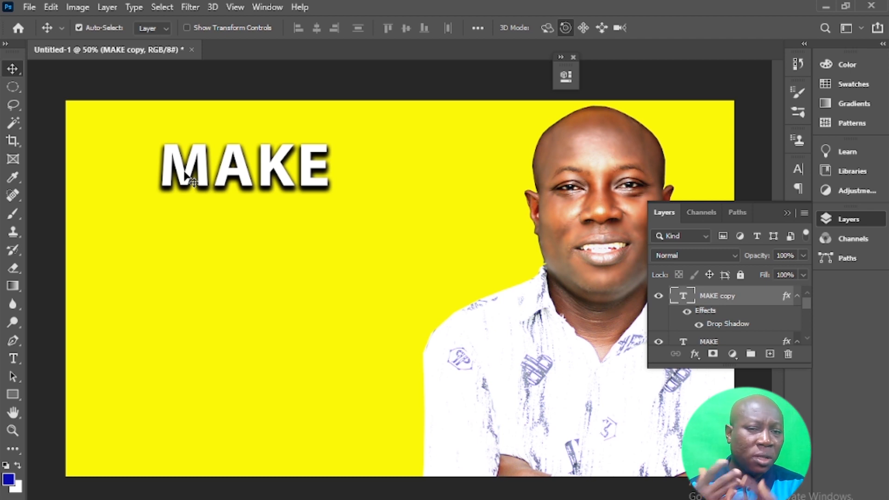
{"action": "left_click_drag", "start_coordinate": [188, 178], "coordinate": [185, 240]}
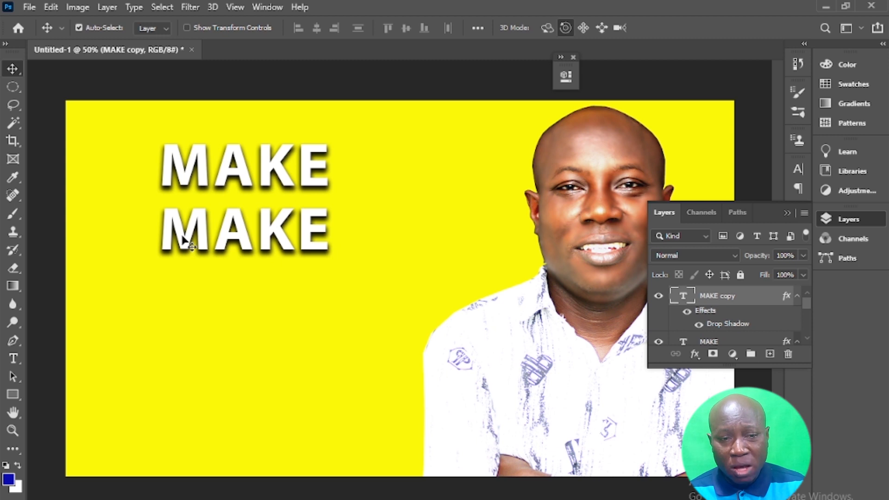
{"action": "double_click", "coordinate": [183, 239]}
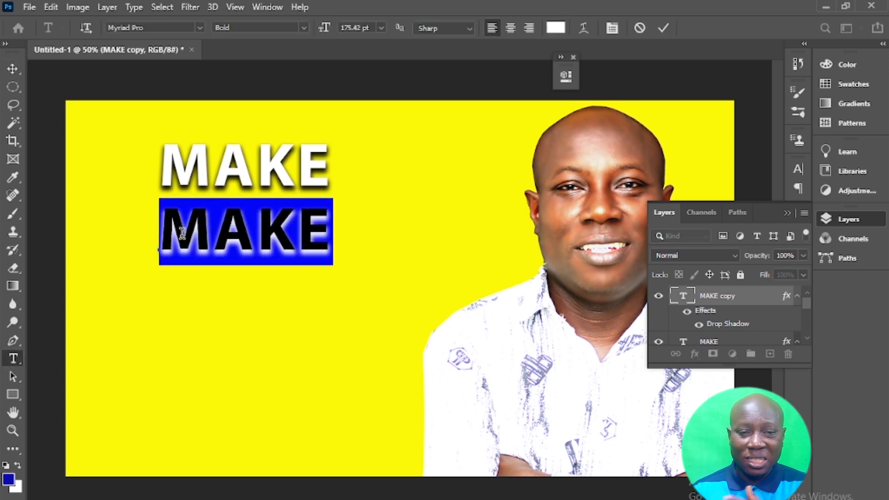
{"action": "type", "text": "YOUTU"}
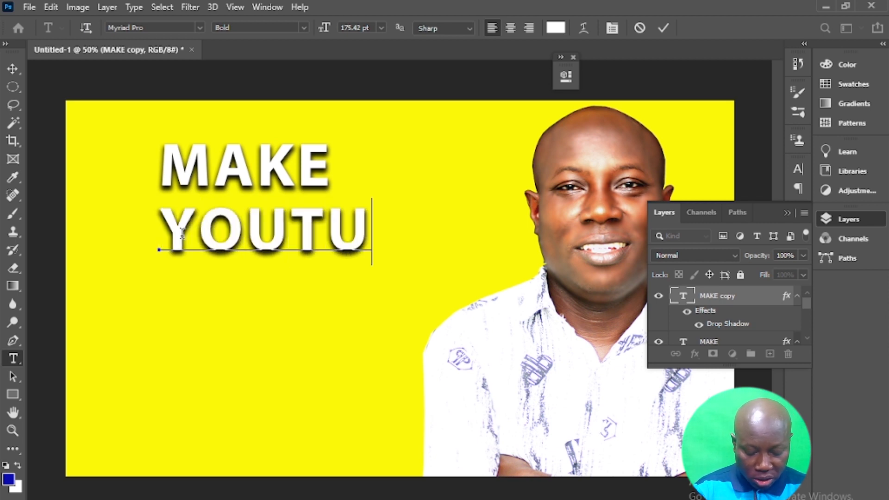
{"action": "type", "text": "BE"}
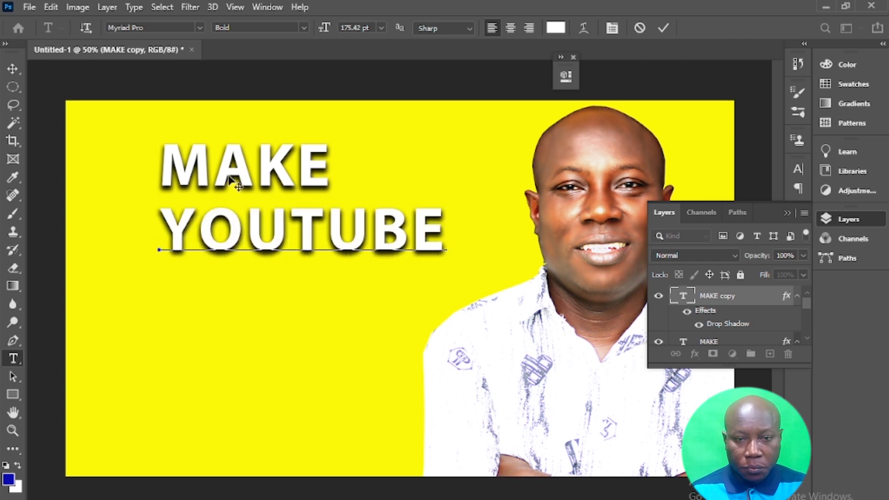
{"action": "left_click", "coordinate": [13, 69]}
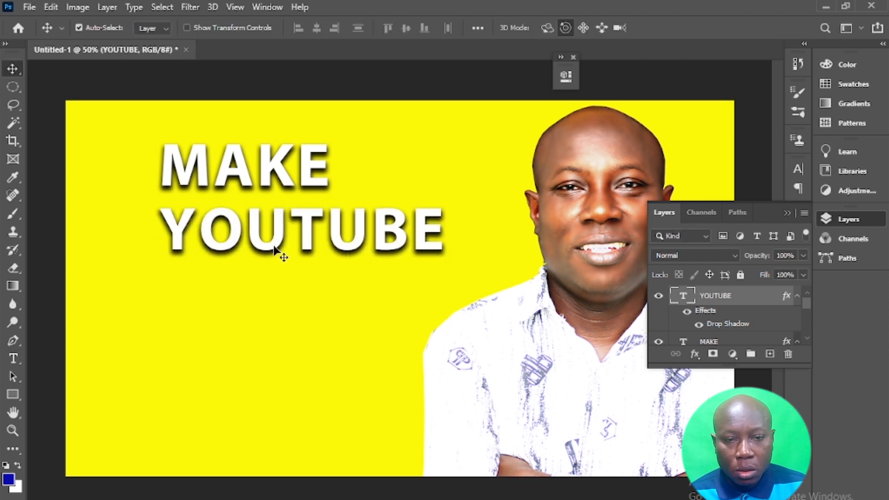
- Shift the YOUTUBE text to the left under MAKE and enlarge it to about 227 pt
{"action": "left_click_drag", "start_coordinate": [278, 254], "coordinate": [238, 251]}
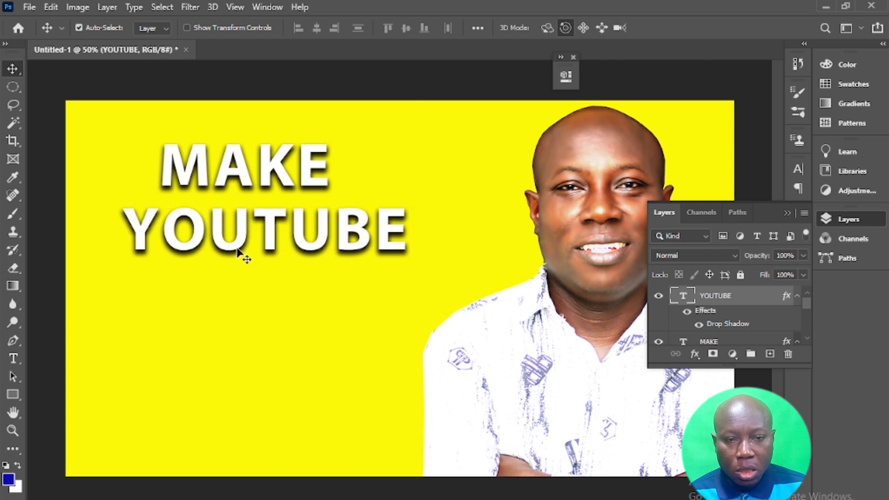
{"action": "key", "text": "ctrl+t"}
{"action": "left_click_drag", "start_coordinate": [411, 250], "coordinate": [483, 309]}
{"action": "left_click_drag", "start_coordinate": [409, 264], "coordinate": [386, 269]}
{"action": "key", "text": "Return"}
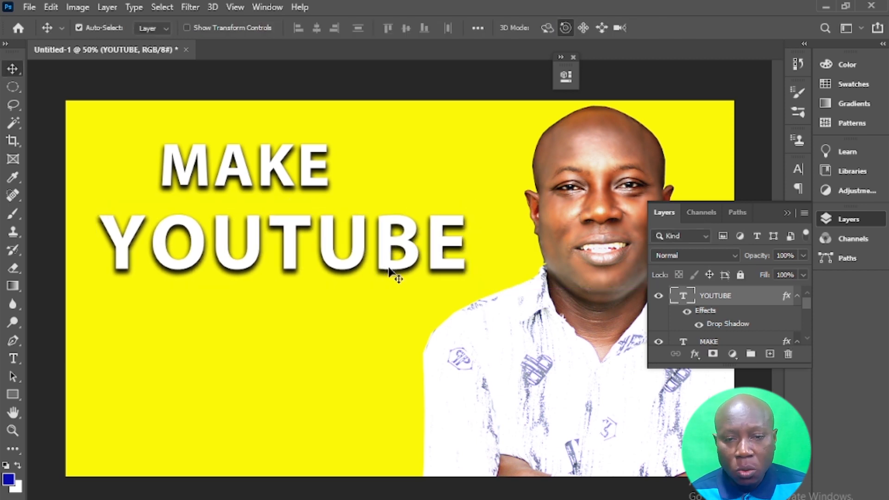
- Change the YOUTUBE text's font to Impact
{"action": "double_click", "coordinate": [389, 261]}
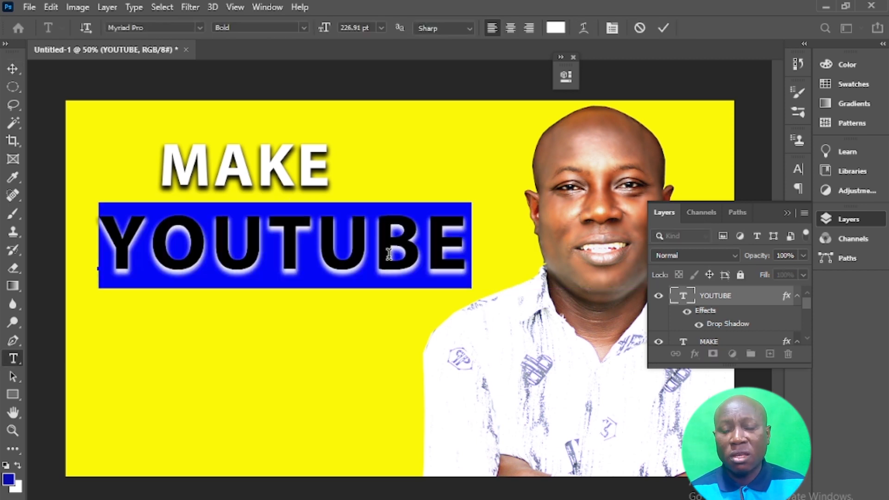
{"action": "left_click", "coordinate": [200, 28]}
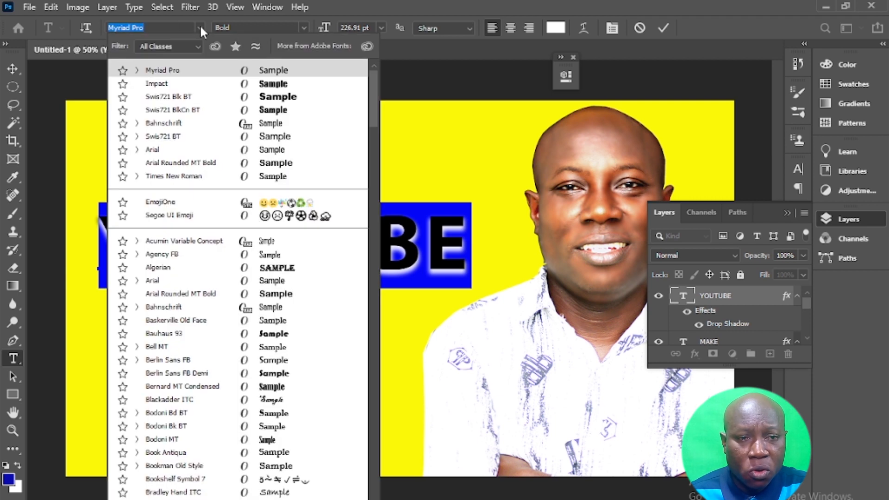
{"action": "left_click", "coordinate": [159, 83]}
{"action": "left_click", "coordinate": [12, 68]}
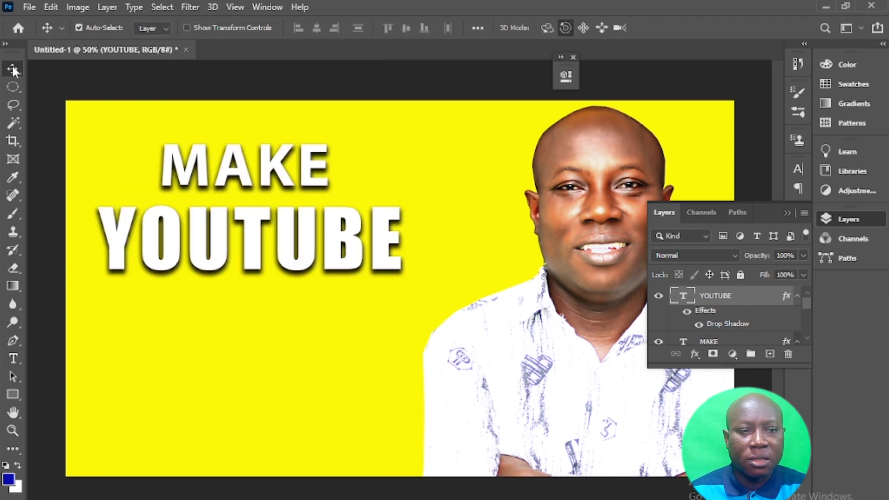
- Scale the YOUTUBE text up to about 126% and move it slightly up, close beneath MAKE
{"action": "key", "text": "ctrl+t"}
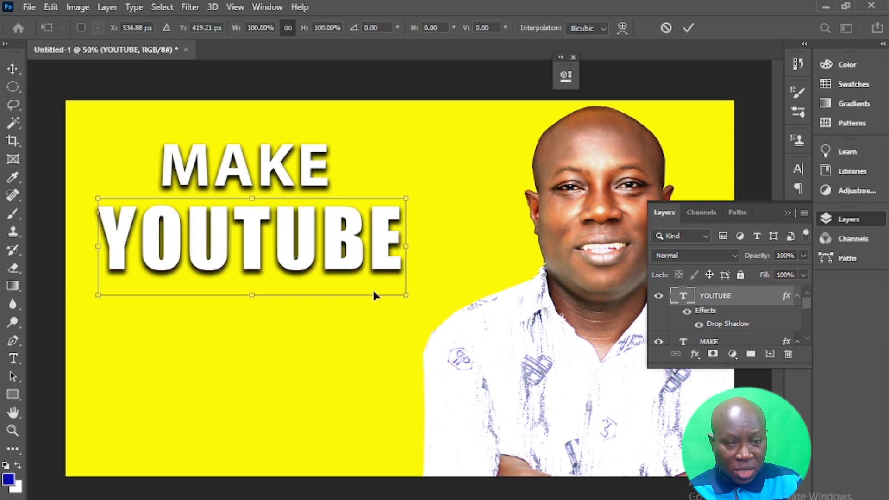
{"action": "left_click_drag", "start_coordinate": [406, 295], "coordinate": [485, 324]}
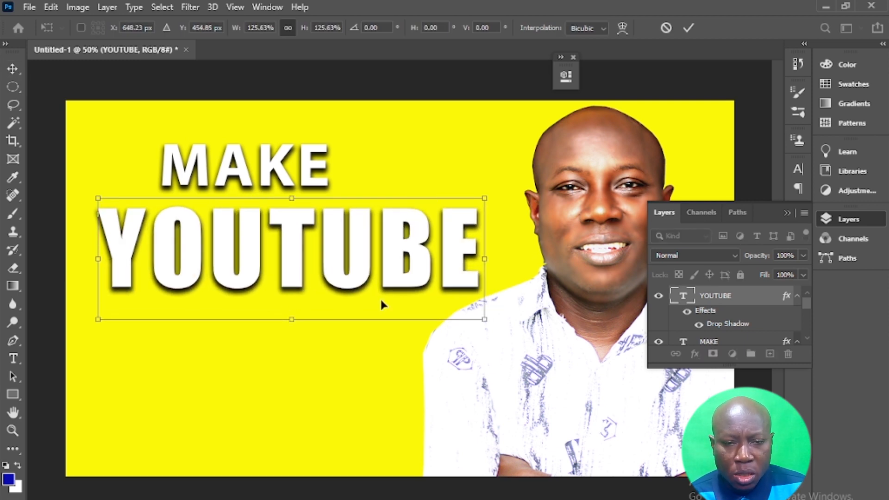
{"action": "left_click_drag", "start_coordinate": [364, 283], "coordinate": [362, 274]}
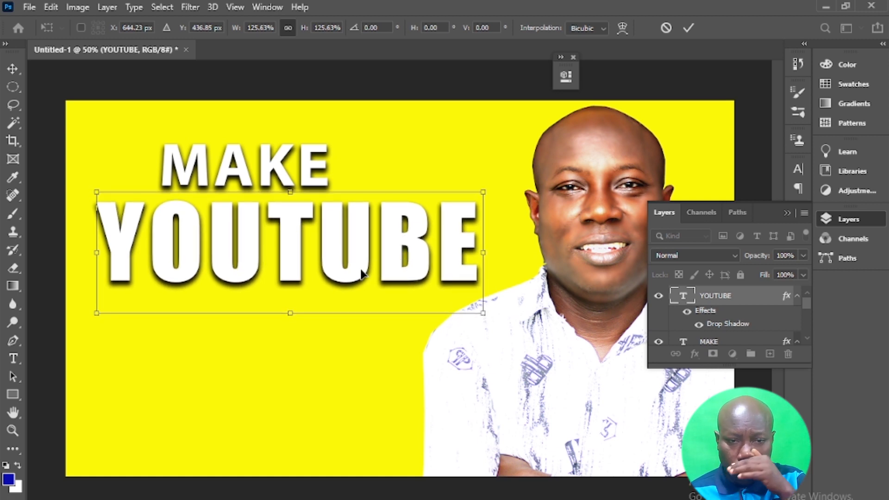
{"action": "key", "text": "Return"}
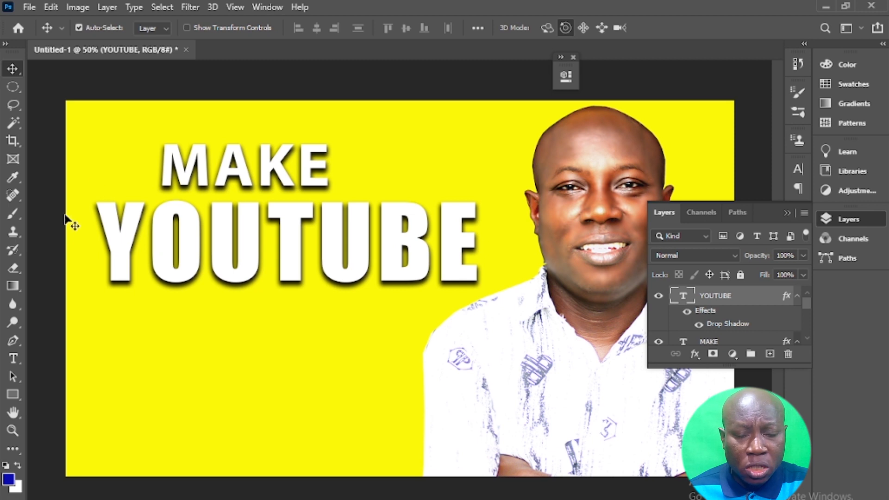
- Recolor only the letters YOU in the YOUTUBE text black
{"action": "left_click", "coordinate": [13, 360]}
{"action": "left_click_drag", "start_coordinate": [267, 250], "coordinate": [80, 250]}
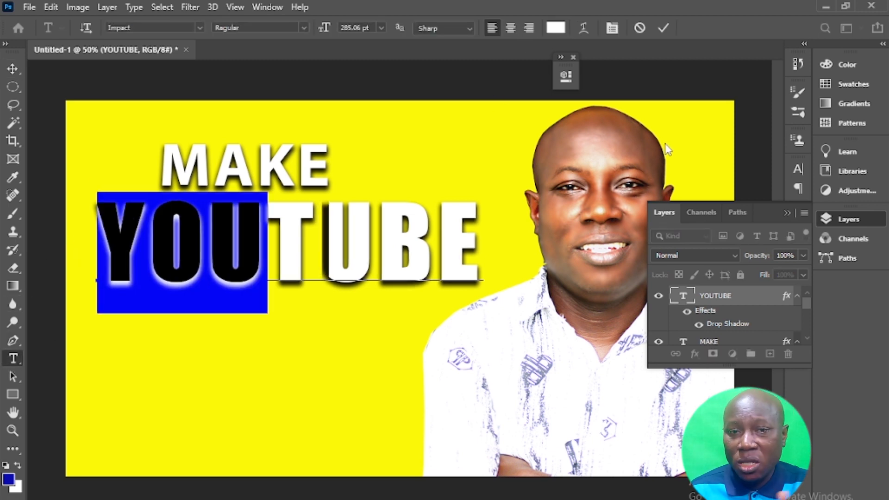
{"action": "left_click", "coordinate": [550, 30]}
{"action": "left_click", "coordinate": [262, 277]}
{"action": "left_click", "coordinate": [574, 96]}
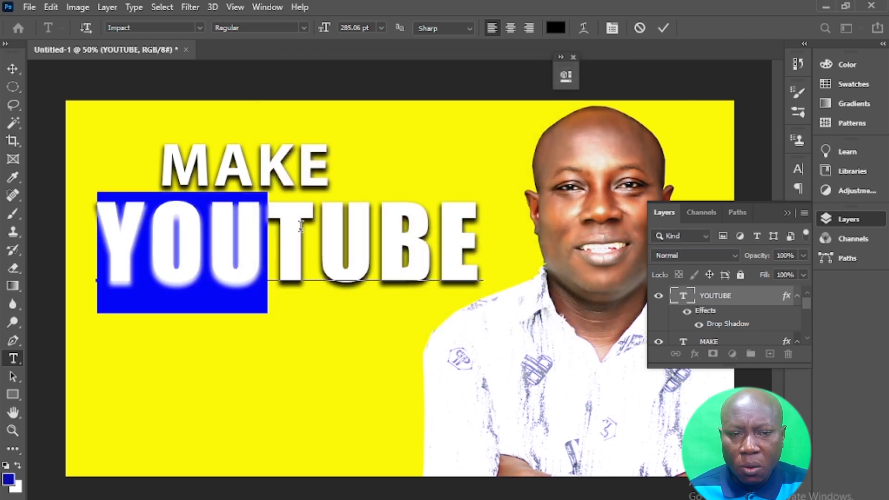
{"action": "left_click", "coordinate": [292, 236]}
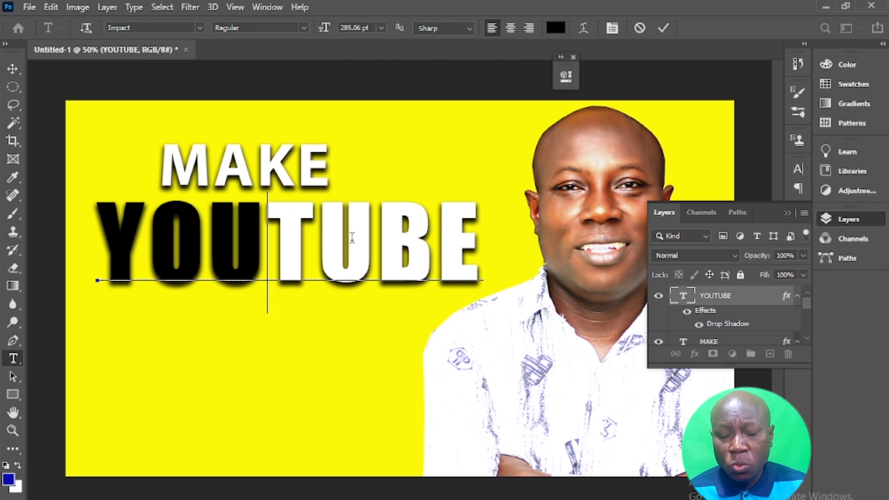
- Draw a rounded rectangle about 658 x 266 px with 10 px corners covering the letters TUBE
{"action": "left_click_drag", "start_coordinate": [18, 393], "coordinate": [74, 394]}
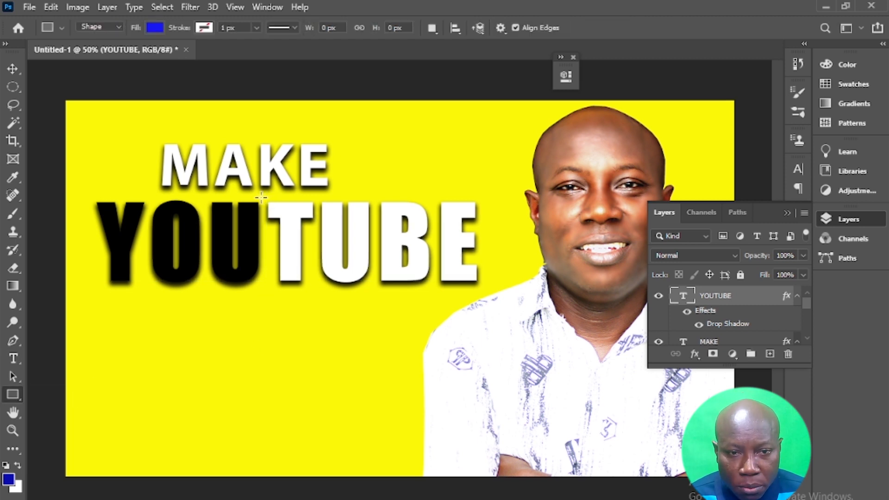
{"action": "left_click_drag", "start_coordinate": [260, 198], "coordinate": [411, 263]}
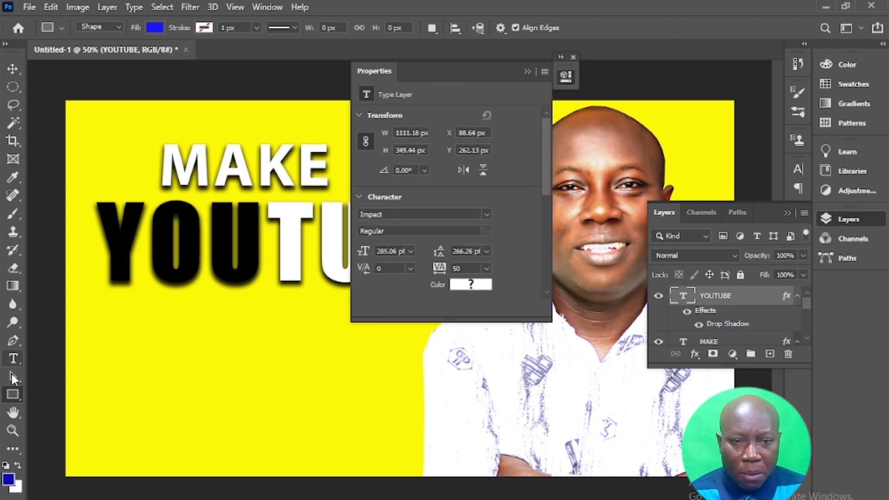
{"action": "right_click", "coordinate": [10, 396]}
{"action": "left_click", "coordinate": [52, 404]}
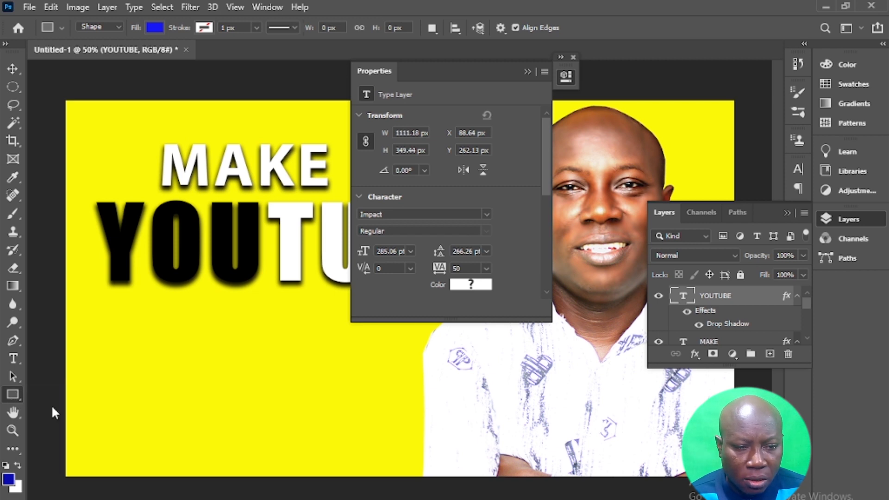
{"action": "left_click", "coordinate": [529, 71]}
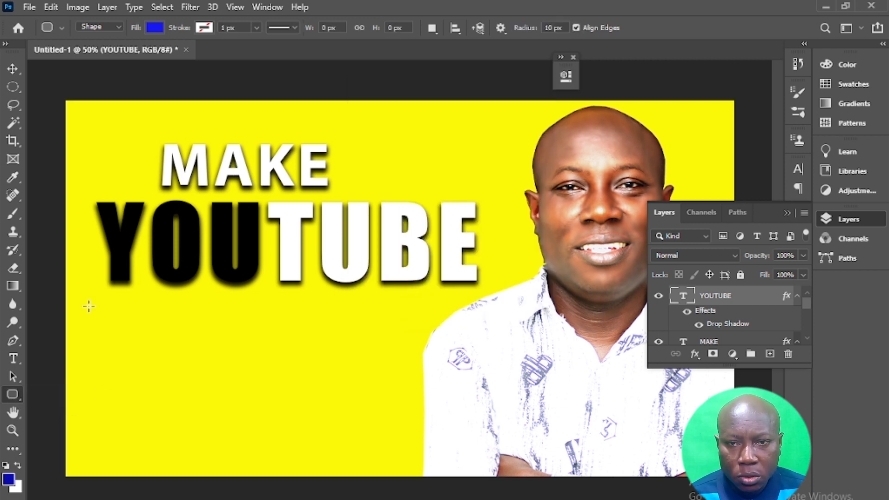
{"action": "right_click", "coordinate": [15, 393]}
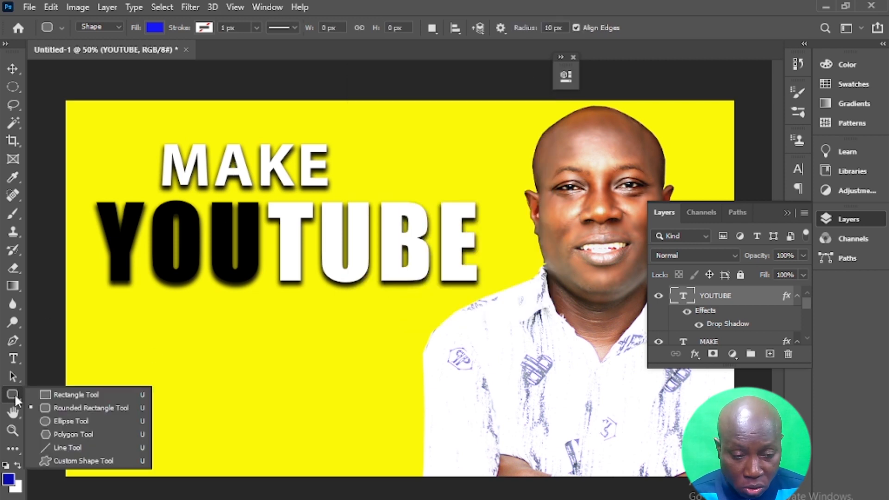
{"action": "left_click", "coordinate": [43, 404]}
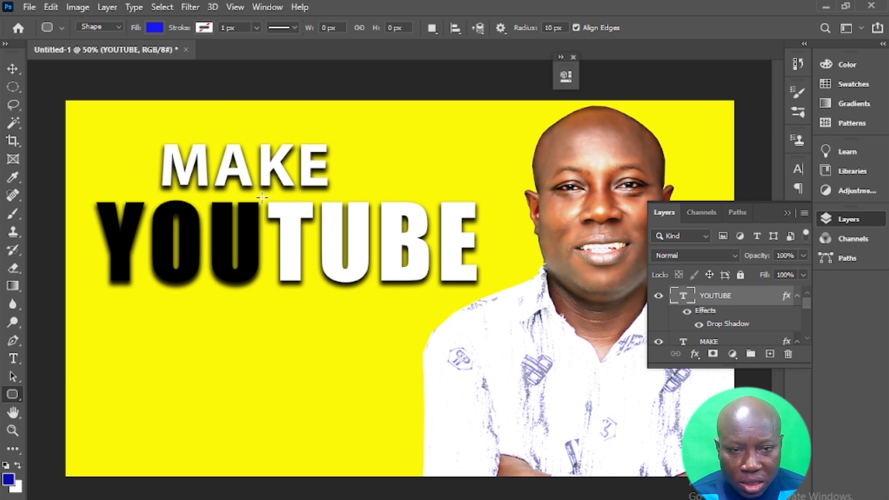
{"action": "left_click_drag", "start_coordinate": [263, 197], "coordinate": [492, 290]}
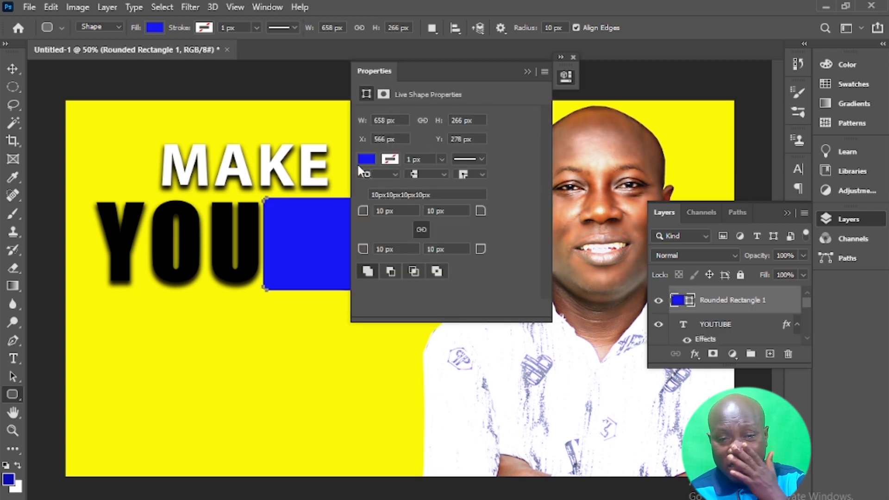
- Change the rounded rectangle's fill to the bright red from the recently used colors
{"action": "left_click", "coordinate": [367, 159]}
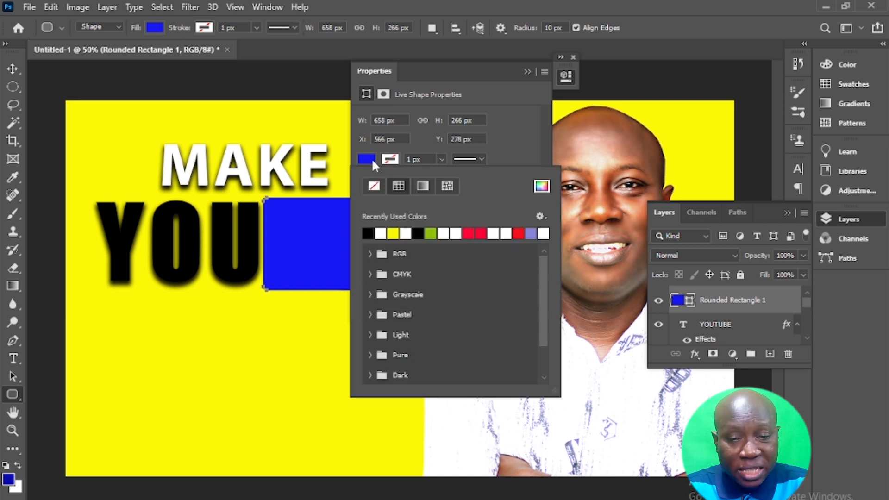
{"action": "left_click", "coordinate": [481, 233]}
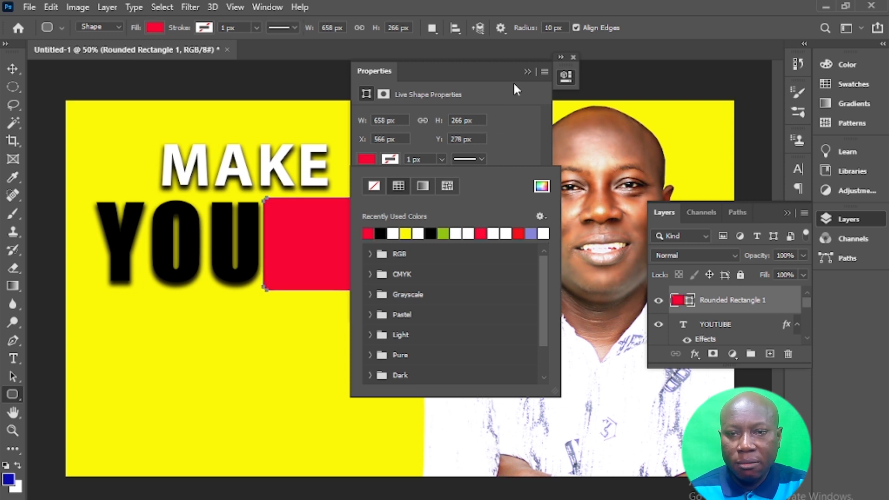
{"action": "left_click", "coordinate": [531, 231]}
{"action": "left_click", "coordinate": [542, 232]}
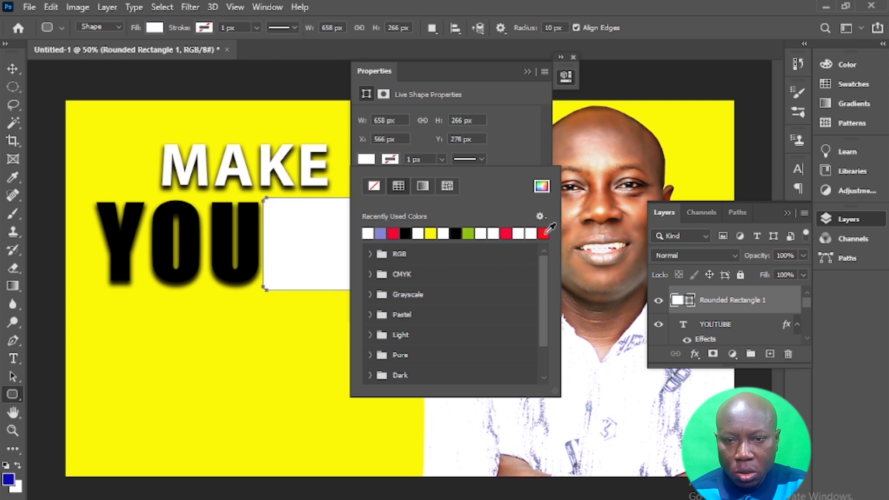
{"action": "left_click", "coordinate": [547, 233]}
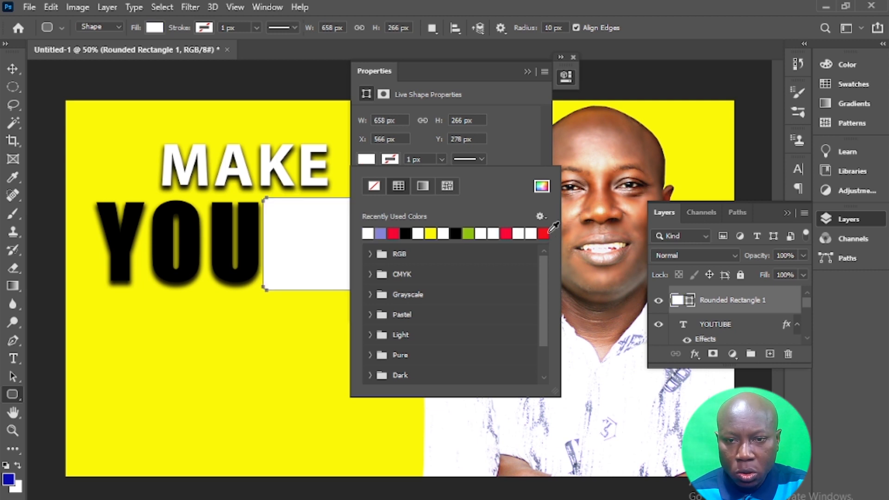
{"action": "left_click", "coordinate": [527, 70]}
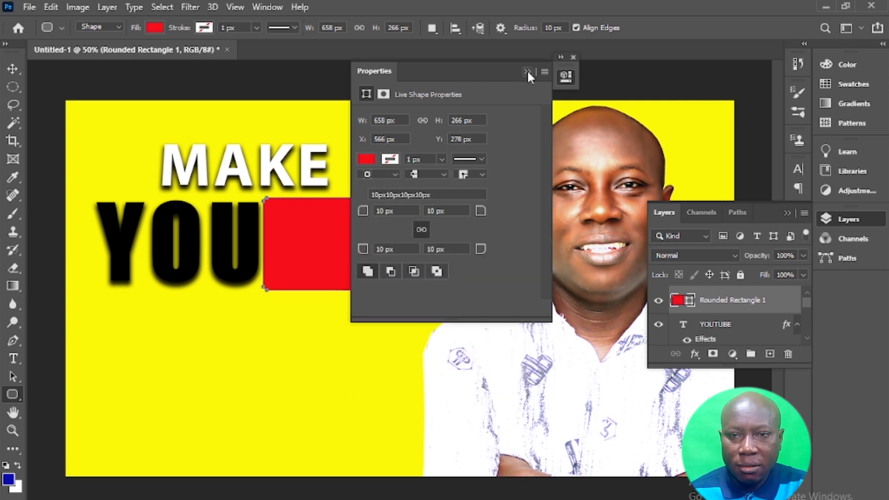
- Move the red rounded rectangle's layer directly beneath the YOUTUBE text layer in the stacking order
{"action": "left_click", "coordinate": [527, 70]}
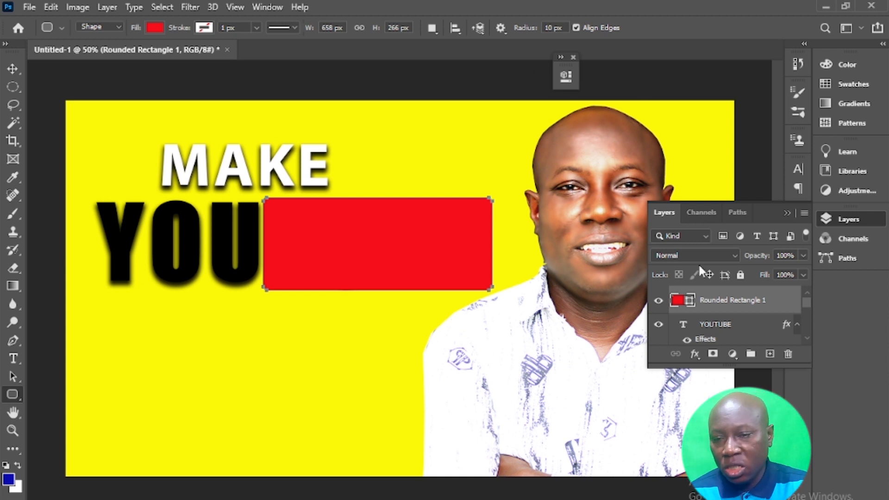
{"action": "left_click_drag", "start_coordinate": [702, 299], "coordinate": [709, 350]}
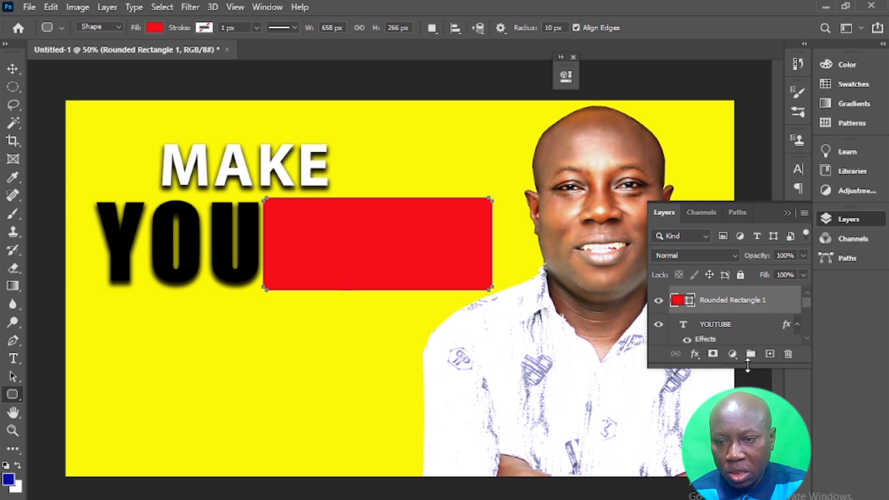
{"action": "left_click_drag", "start_coordinate": [747, 378], "coordinate": [747, 407]}
{"action": "left_click_drag", "start_coordinate": [708, 300], "coordinate": [710, 363]}
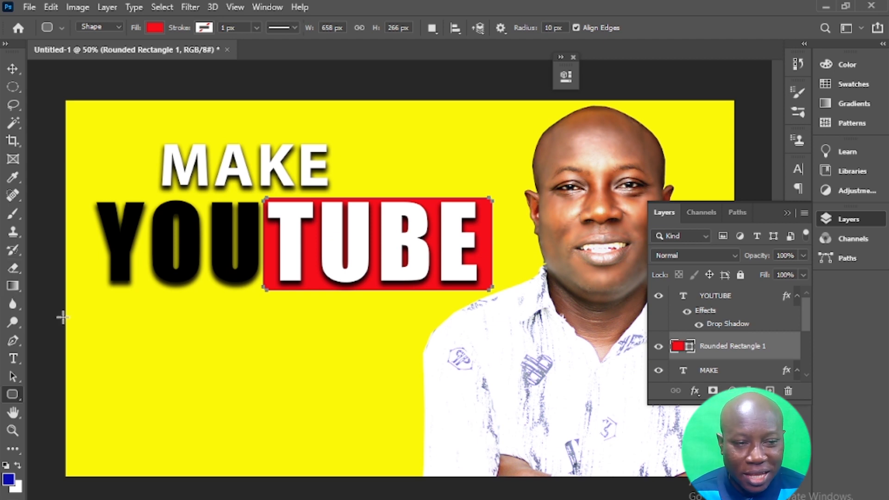
- Duplicate the MAKE text, place the copy below YOUTUBE, and change its wording to THUMBNAIL
{"action": "left_click", "coordinate": [15, 355]}
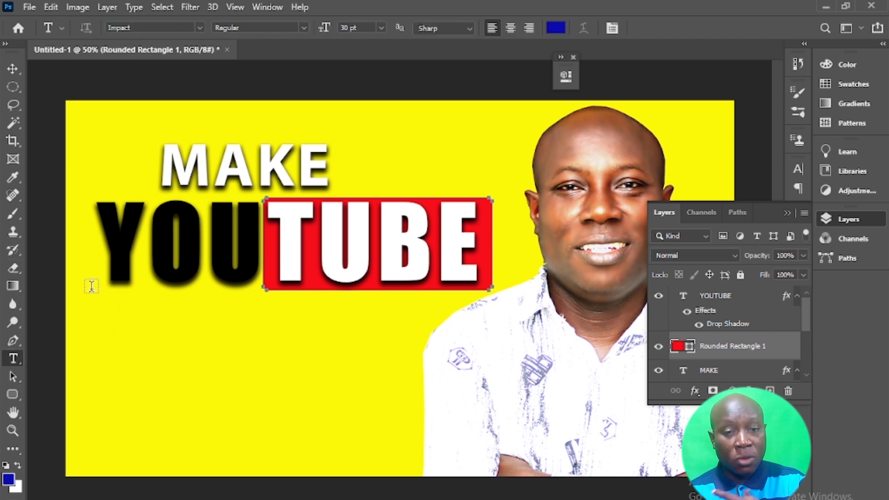
{"action": "left_click", "coordinate": [13, 69]}
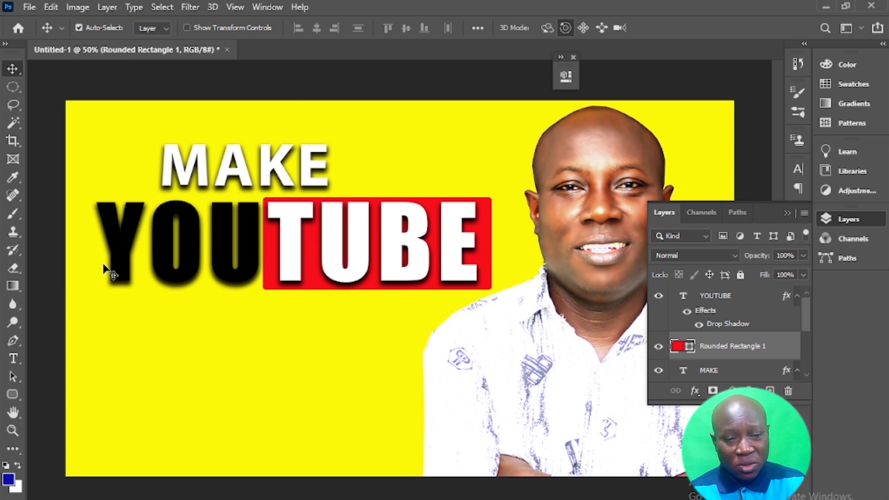
{"action": "left_click", "coordinate": [184, 175]}
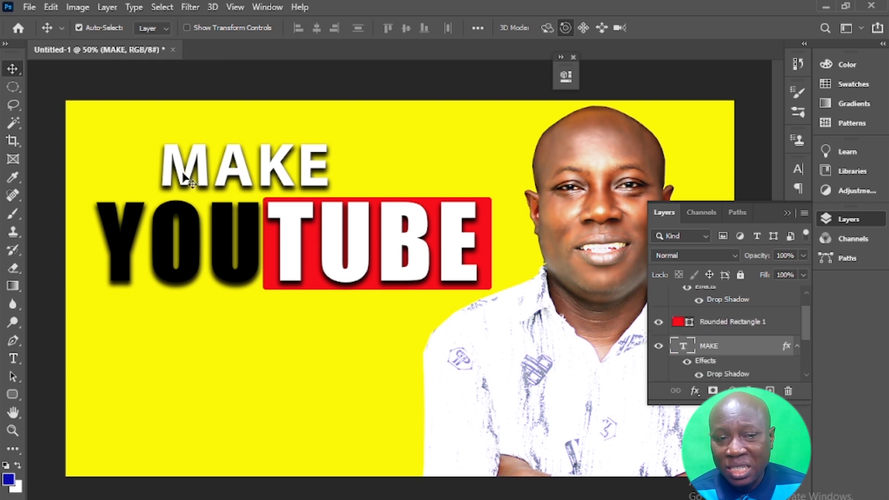
{"action": "key", "text": "ctrl+j"}
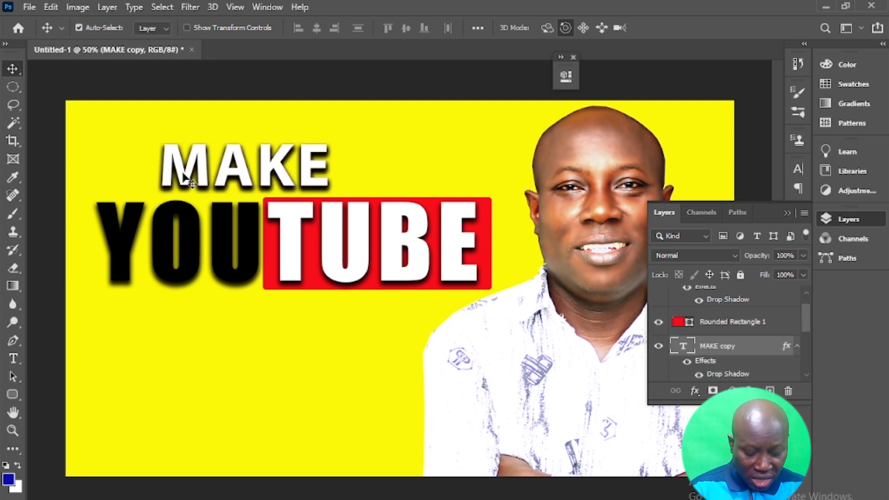
{"action": "left_click_drag", "start_coordinate": [184, 175], "coordinate": [143, 343]}
{"action": "double_click", "coordinate": [142, 340]}
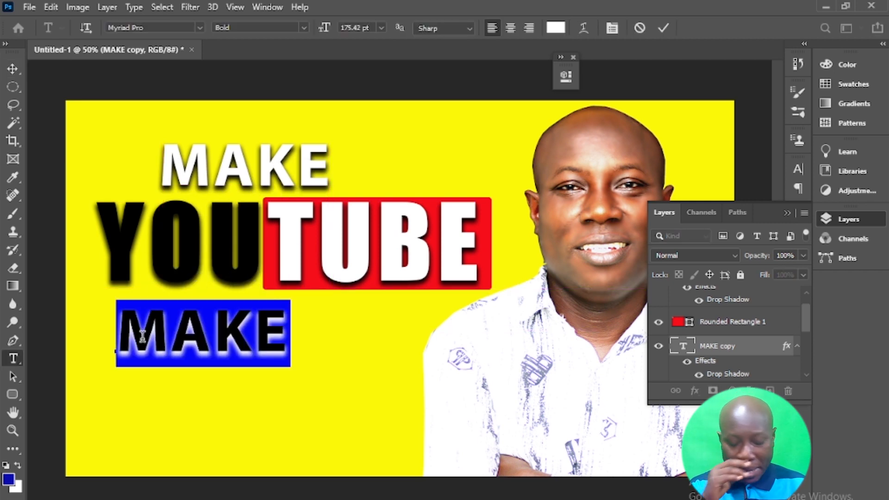
{"action": "type", "text": "THUM"}
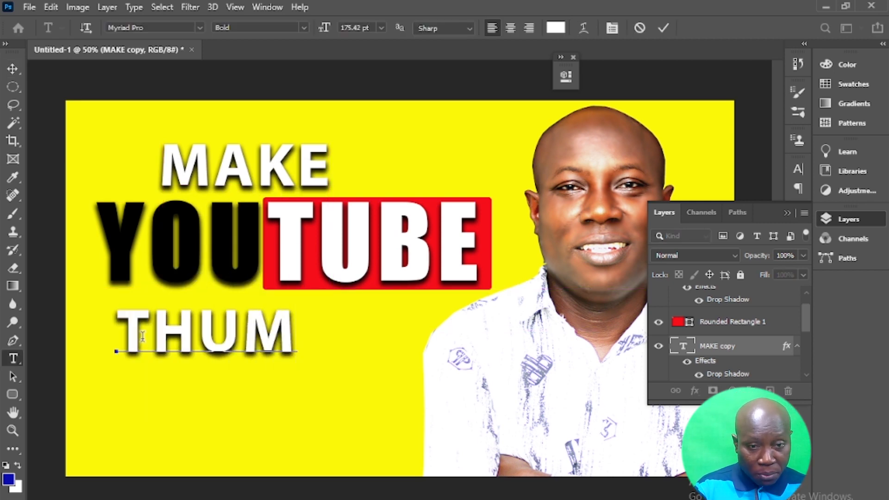
{"action": "type", "text": "BNAIL"}
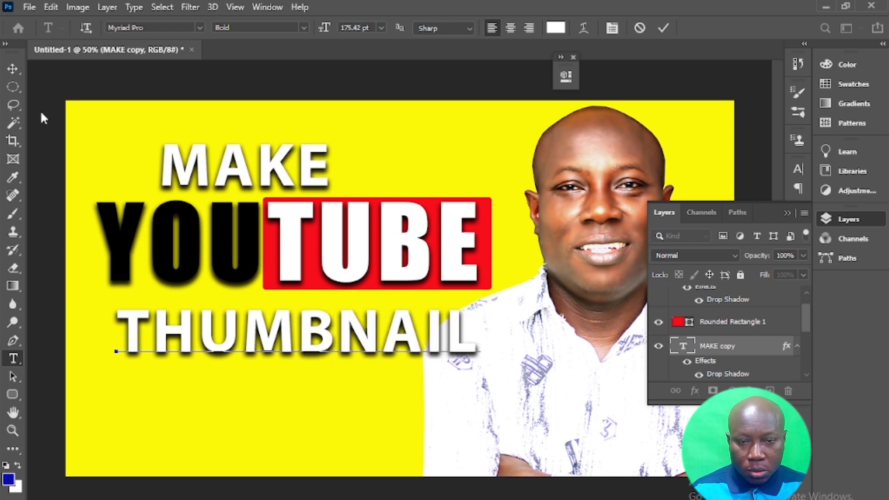
- Shift the THUMBNAIL text slightly up and left beneath YOUTUBE and scale it to about 111%
{"action": "left_click", "coordinate": [12, 69]}
{"action": "mouse_move", "coordinate": [212, 348]}
{"action": "left_mouse_down"}
{"action": "mouse_move", "coordinate": [201, 343]}
{"action": "mouse_move", "coordinate": [208, 327]}
{"action": "mouse_move", "coordinate": [205, 342]}
{"action": "left_mouse_up"}
{"action": "key", "text": "ctrl"}
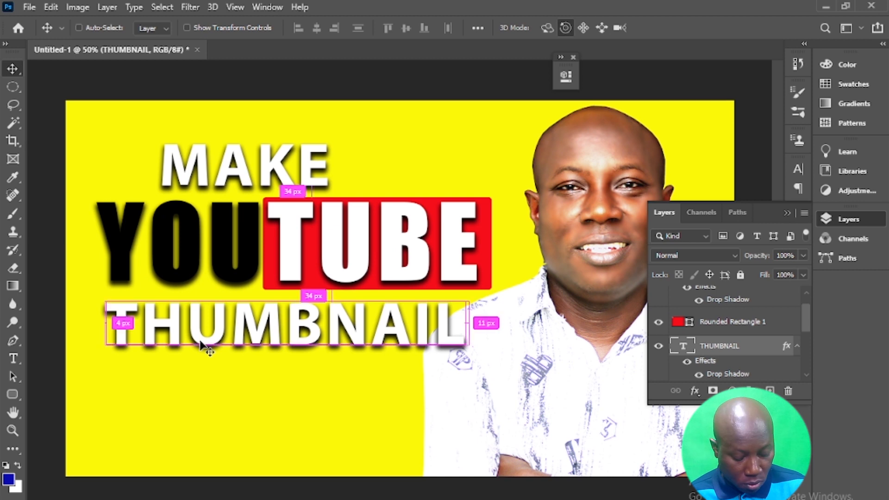
{"action": "key", "text": "ctrl+t"}
{"action": "left_click_drag", "start_coordinate": [468, 360], "coordinate": [508, 383]}
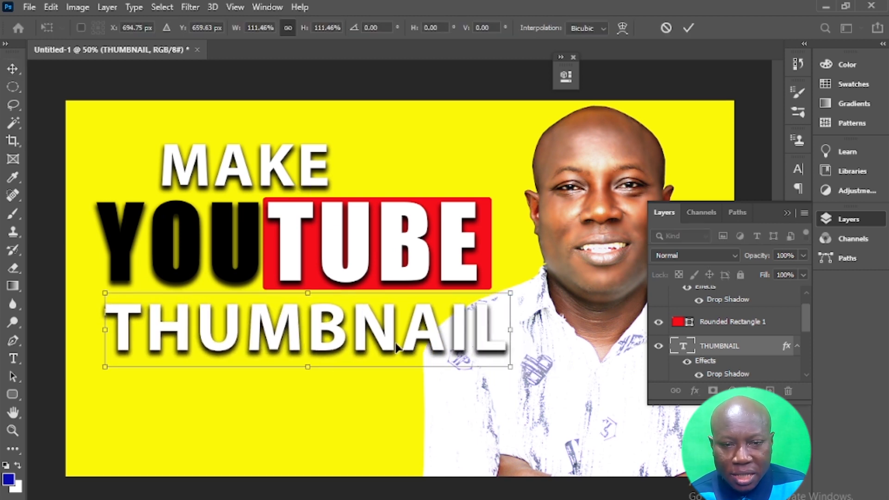
{"action": "left_click_drag", "start_coordinate": [390, 342], "coordinate": [389, 339]}
{"action": "key", "text": "Return"}
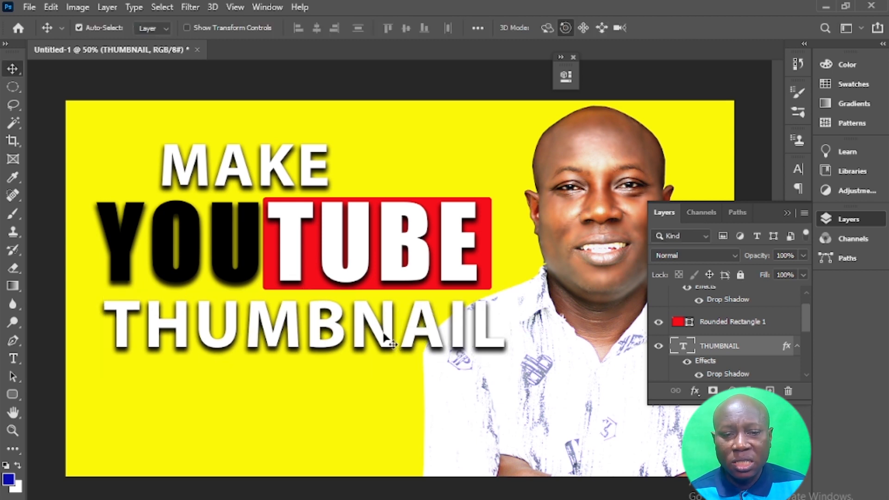
- Change the font of the whole THUMBNAIL text to Impact
{"action": "key", "text": "t"}
{"action": "double_click", "coordinate": [384, 331]}
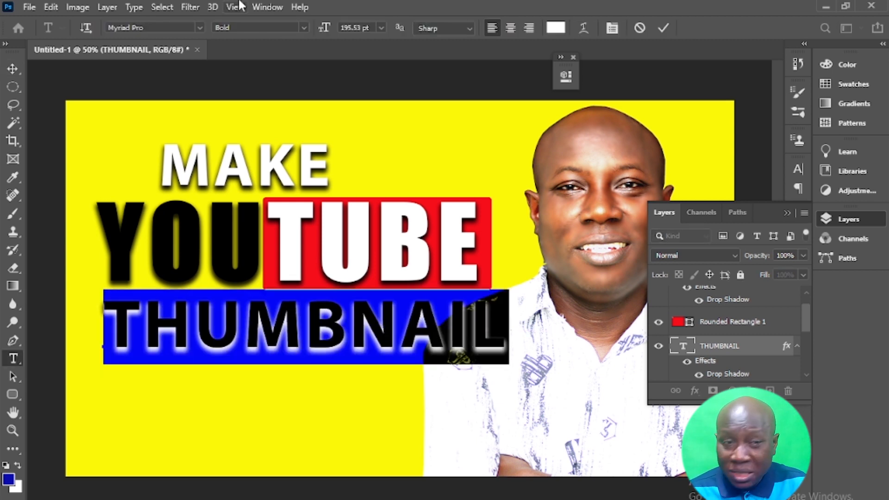
{"action": "left_click", "coordinate": [201, 28]}
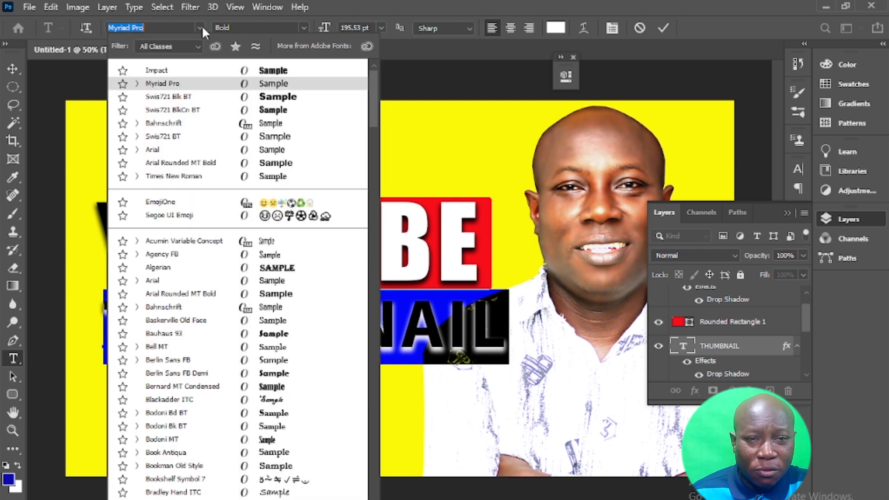
{"action": "left_click", "coordinate": [171, 73]}
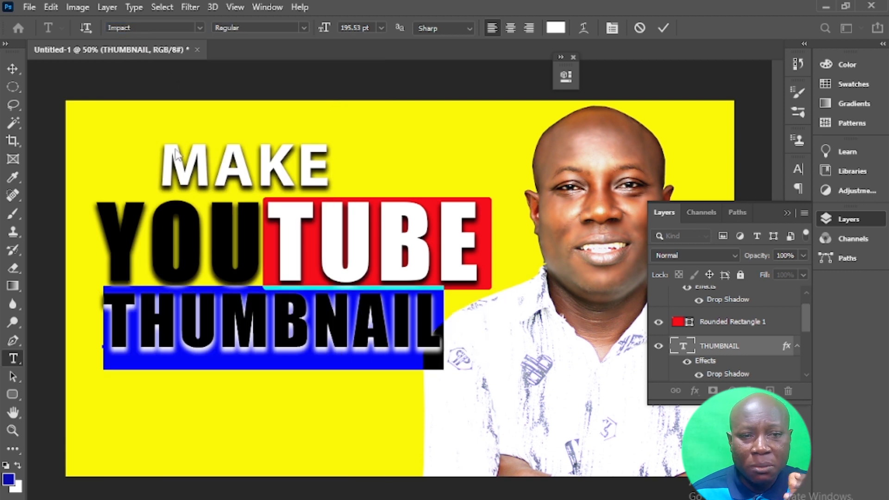
{"action": "left_click", "coordinate": [14, 66]}
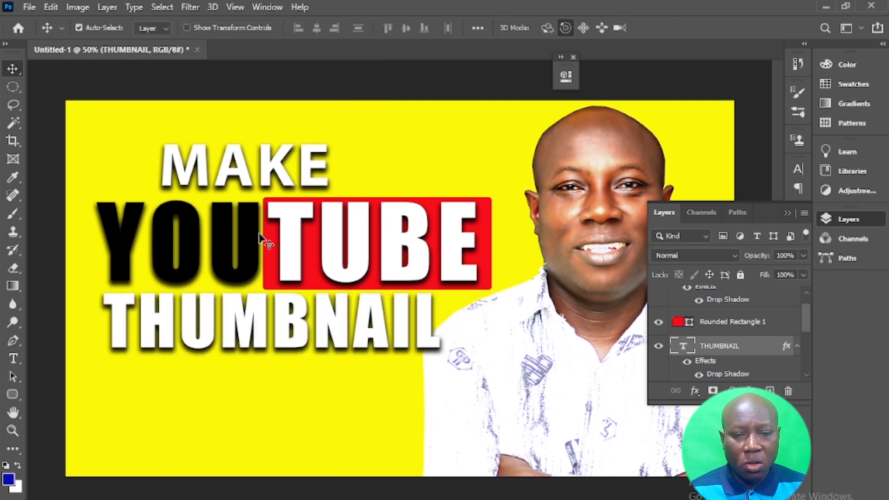
- Scale THUMBNAIL up to roughly the width of YOUTUBE and nudge it slightly down and left
{"action": "key", "text": "ctrl+t"}
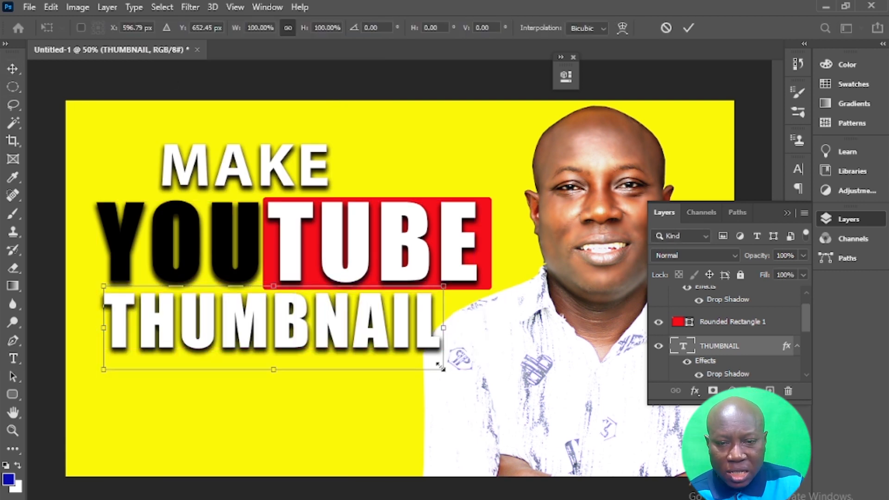
{"action": "left_click_drag", "start_coordinate": [443, 369], "coordinate": [497, 395]}
{"action": "key", "text": "Return"}
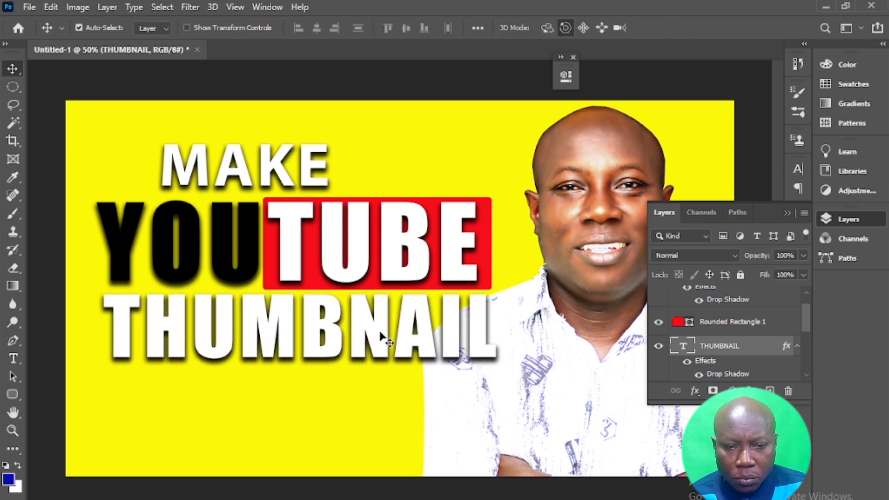
{"action": "left_click_drag", "start_coordinate": [380, 339], "coordinate": [381, 340]}
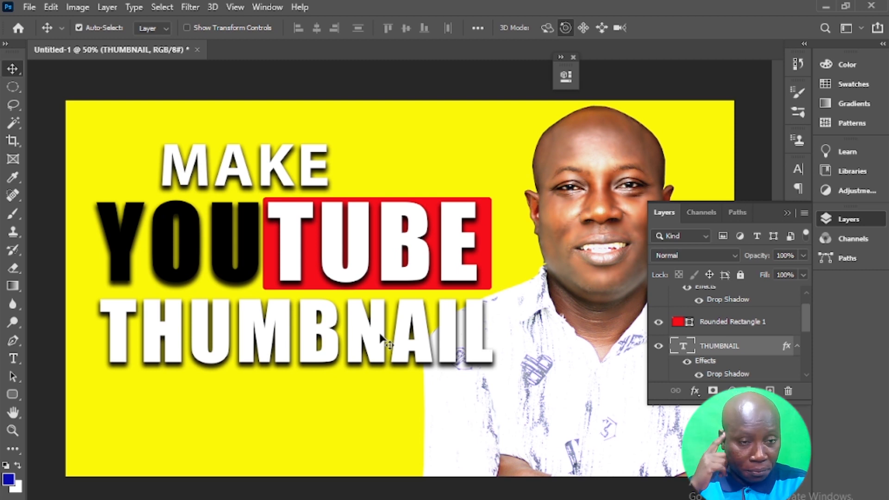
- Draw a square-cornered rectangle about 1180 x 222 px covering the THUMBNAIL text and fill it with black
{"action": "left_click", "coordinate": [12, 391]}
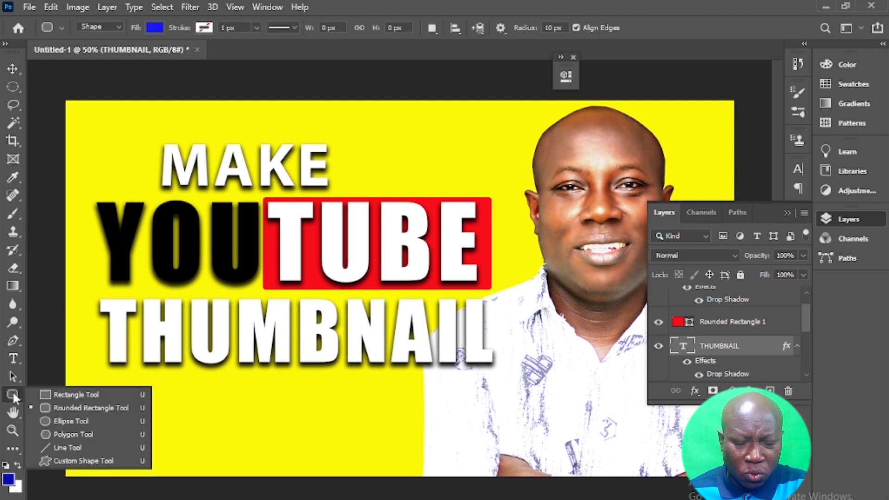
{"action": "left_click", "coordinate": [48, 397]}
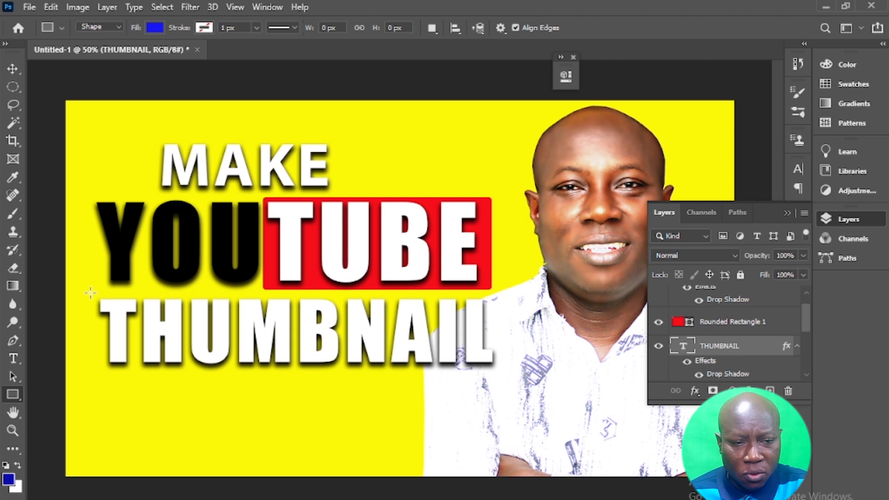
{"action": "left_click_drag", "start_coordinate": [88, 292], "coordinate": [499, 369]}
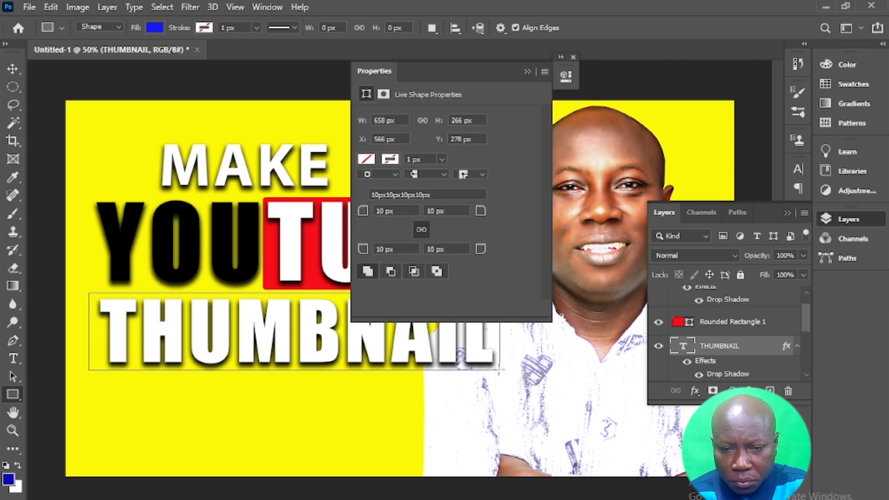
{"action": "left_click", "coordinate": [367, 159]}
{"action": "left_click", "coordinate": [418, 231]}
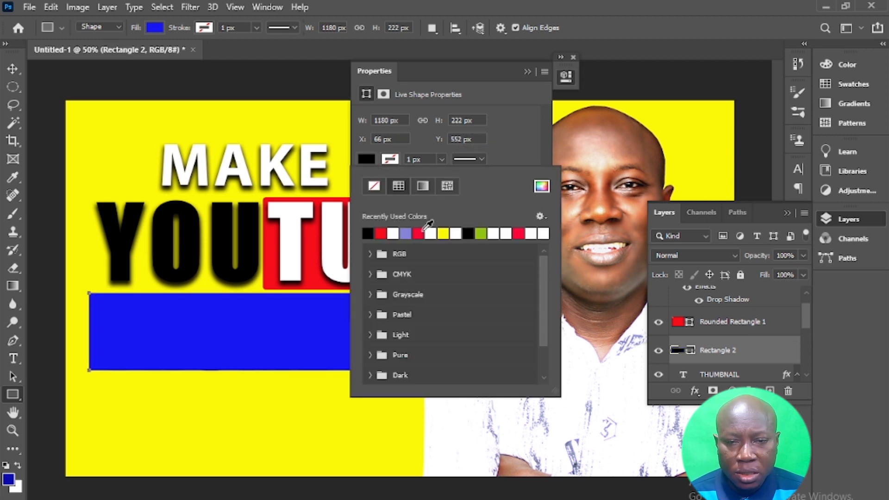
{"action": "left_click", "coordinate": [528, 72]}
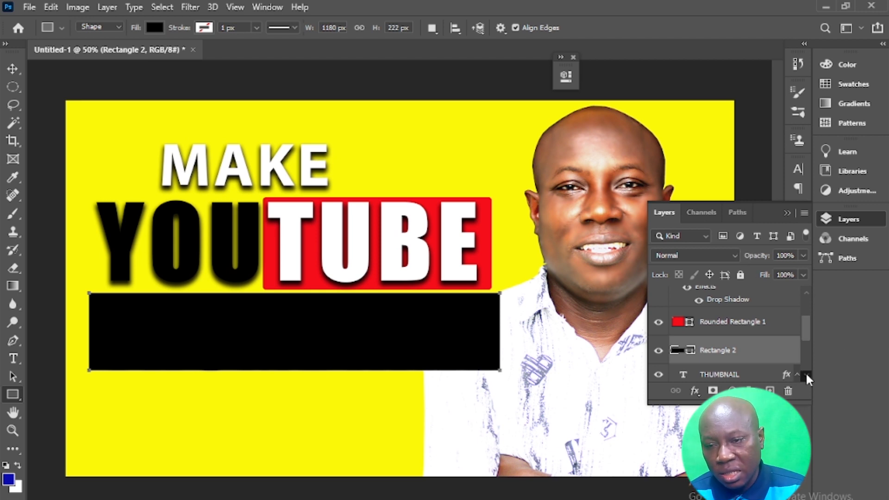
- Move the new rectangle's layer directly beneath the THUMBNAIL text layer and its drop shadow
{"action": "scroll", "coordinate": [805, 371], "scroll_direction": "down", "scroll_amount": 3}
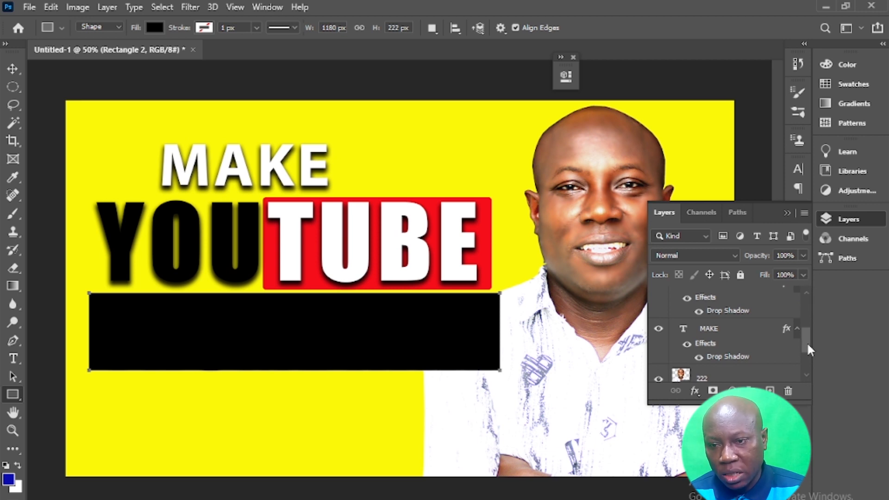
{"action": "left_click_drag", "start_coordinate": [808, 333], "coordinate": [807, 324]}
{"action": "left_click_drag", "start_coordinate": [715, 318], "coordinate": [719, 373]}
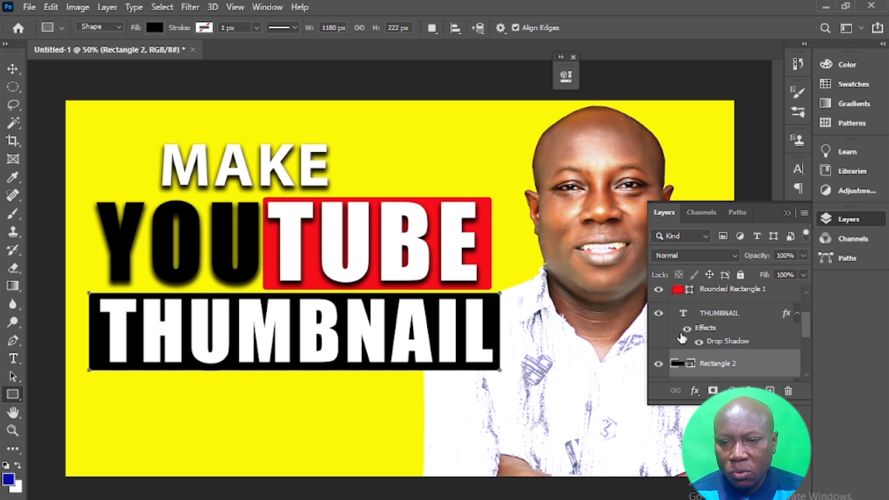
- Recolor the rectangle behind THUMBNAIL to dark navy blue, #070c52
{"action": "double_click", "coordinate": [678, 365]}
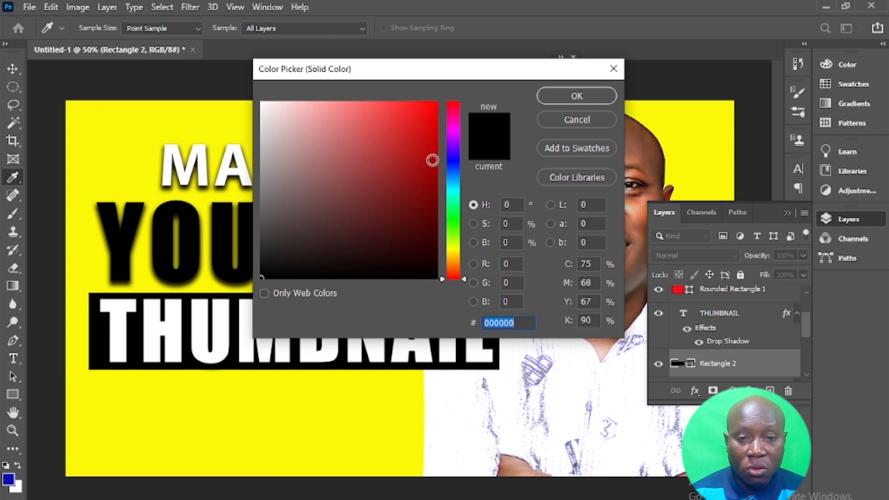
{"action": "left_click", "coordinate": [429, 148]}
{"action": "left_click", "coordinate": [427, 146]}
{"action": "left_click_drag", "start_coordinate": [427, 145], "coordinate": [427, 123]}
{"action": "left_click_drag", "start_coordinate": [450, 175], "coordinate": [455, 163]}
{"action": "left_click_drag", "start_coordinate": [427, 188], "coordinate": [422, 222]}
{"action": "left_click", "coordinate": [574, 96]}
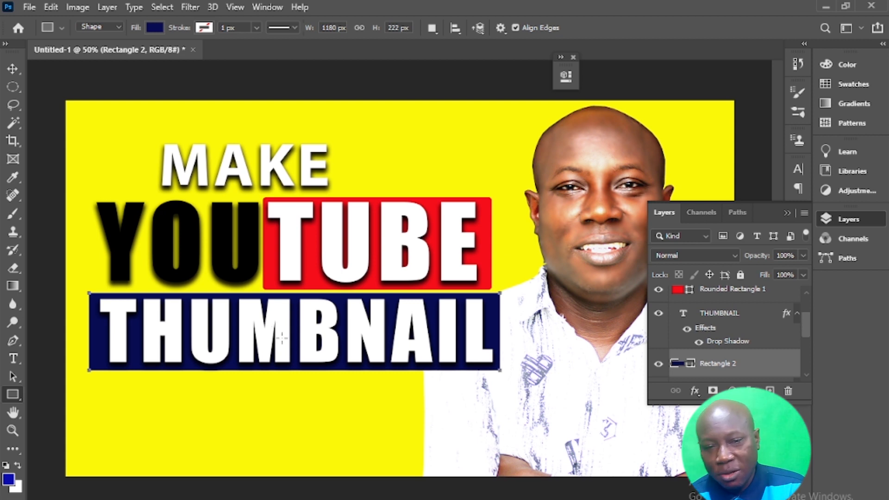
- Change the fill of the rectangle behind THUMBNAIL to dark grey, #323031
{"action": "double_click", "coordinate": [676, 365]}
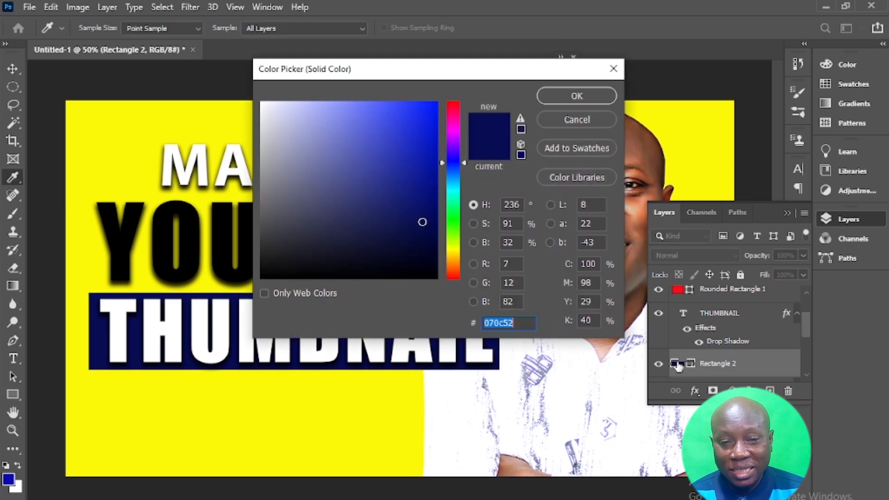
{"action": "left_click", "coordinate": [454, 107]}
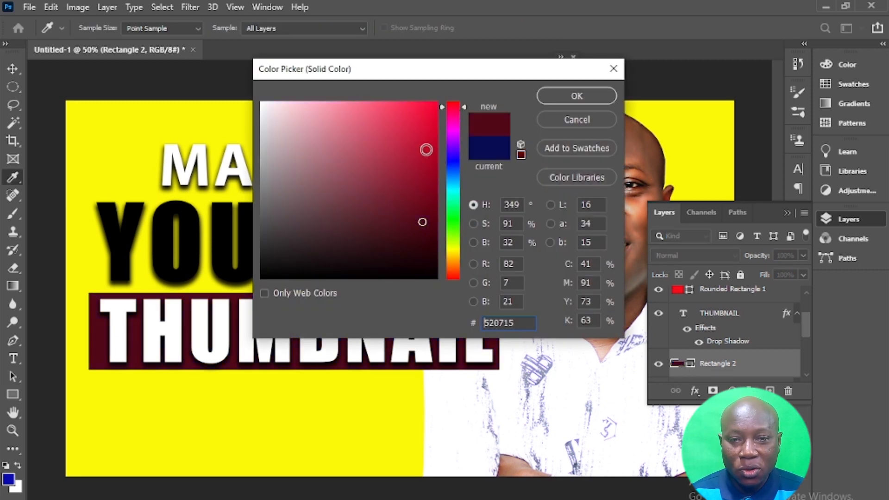
{"action": "mouse_move", "coordinate": [427, 190]}
{"action": "left_mouse_down"}
{"action": "mouse_move", "coordinate": [417, 190]}
{"action": "mouse_move", "coordinate": [415, 206]}
{"action": "mouse_move", "coordinate": [282, 248]}
{"action": "mouse_move", "coordinate": [270, 208]}
{"action": "mouse_move", "coordinate": [267, 244]}
{"action": "left_mouse_up"}
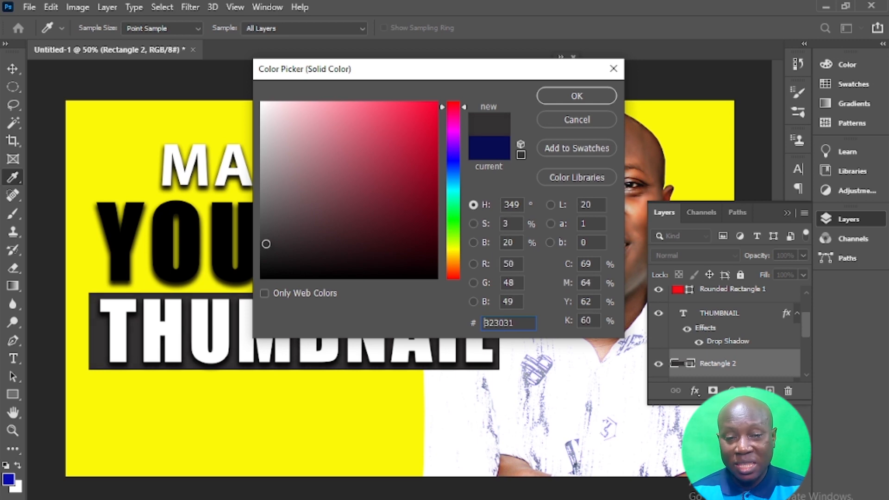
{"action": "left_click", "coordinate": [574, 97]}
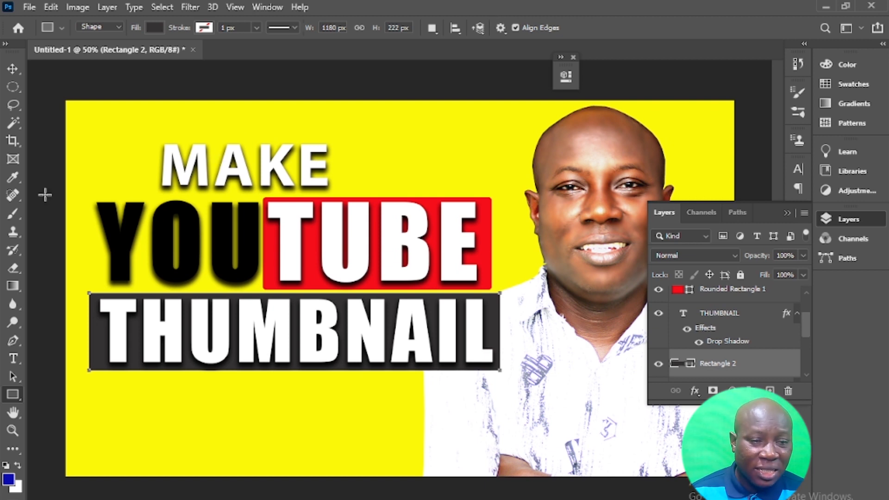
- Duplicate the MAKE text and move the copy about 170 px left and 686 px down, below the THUMBNAIL banner
{"action": "left_click", "coordinate": [14, 67]}
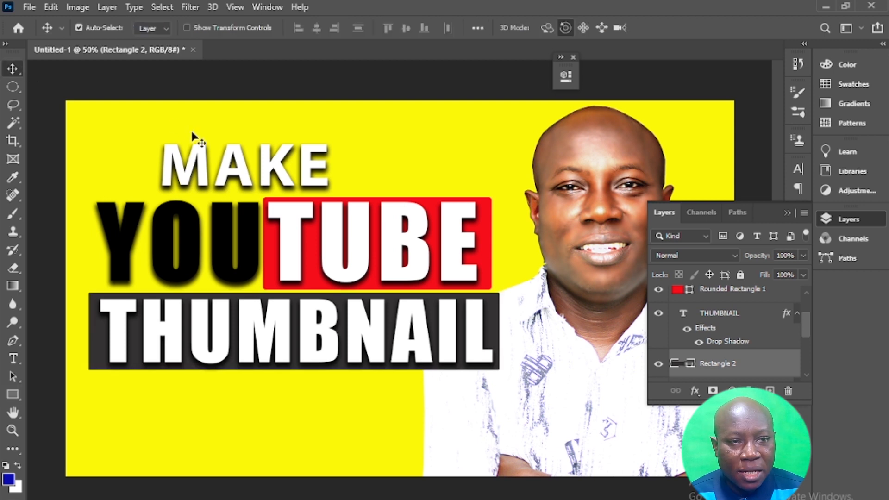
{"action": "left_click", "coordinate": [194, 161]}
{"action": "key", "text": "ctrl+j"}
{"action": "left_click_drag", "start_coordinate": [195, 162], "coordinate": [134, 399]}
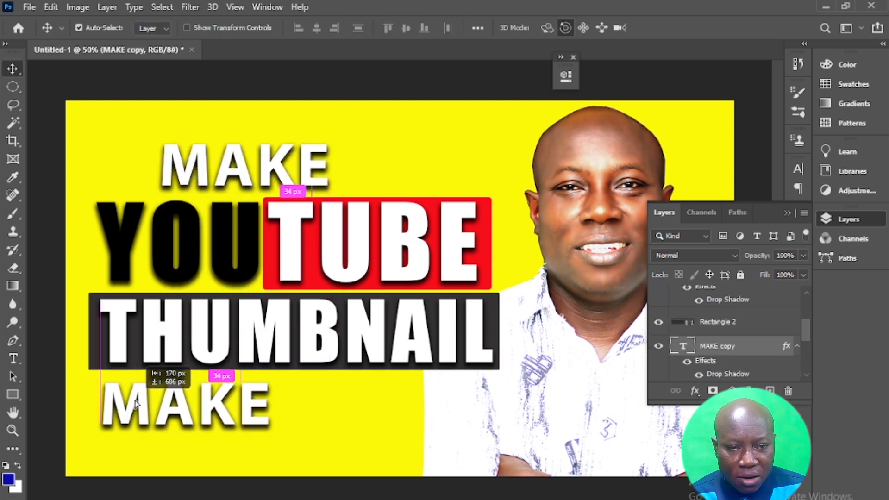
- Replace the wording of the copied MAKE text below the THUMBNAIL banner with "WITHOUTH SPENDING"
{"action": "double_click", "coordinate": [135, 397]}
{"action": "type", "text": "WITHOU"}
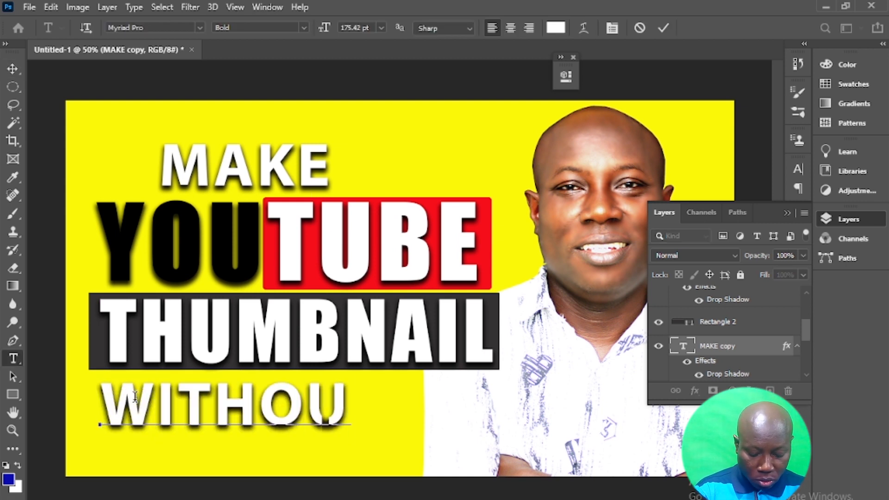
{"action": "type", "text": "TH"}
{"action": "type", "text": " SPENDIN"}
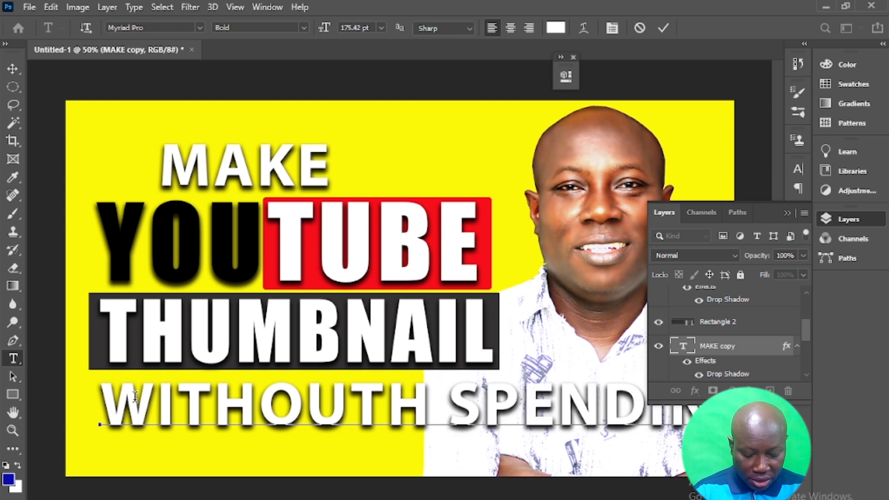
{"action": "key", "text": "ctrl+a"}
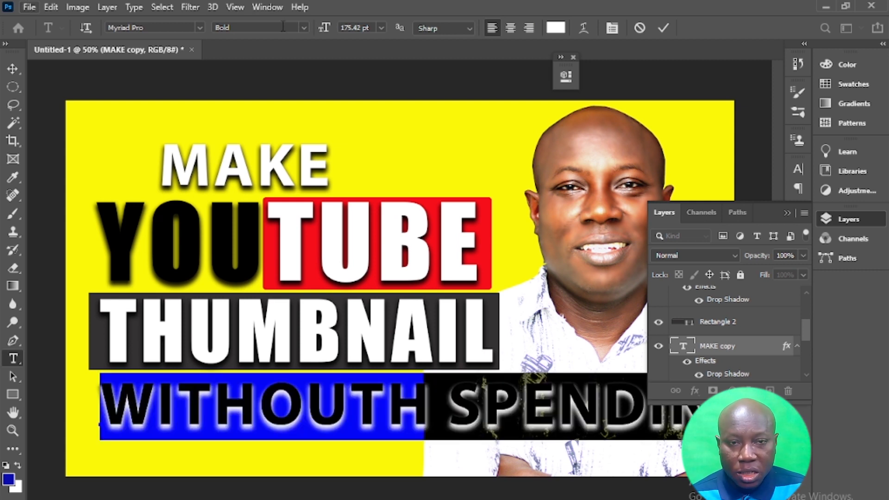
{"action": "left_click", "coordinate": [13, 68]}
- Set the font size of the WITHOUTH SPENDING text to 48 pt
{"action": "double_click", "coordinate": [131, 413]}
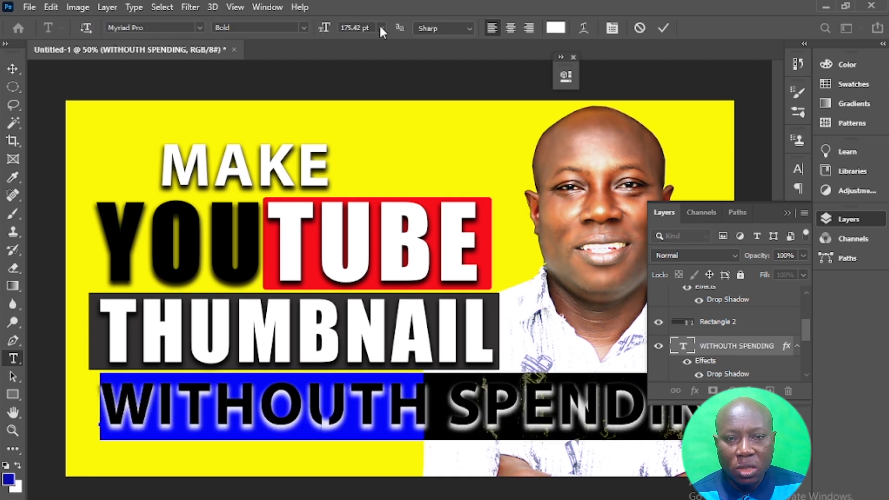
{"action": "left_click", "coordinate": [381, 28]}
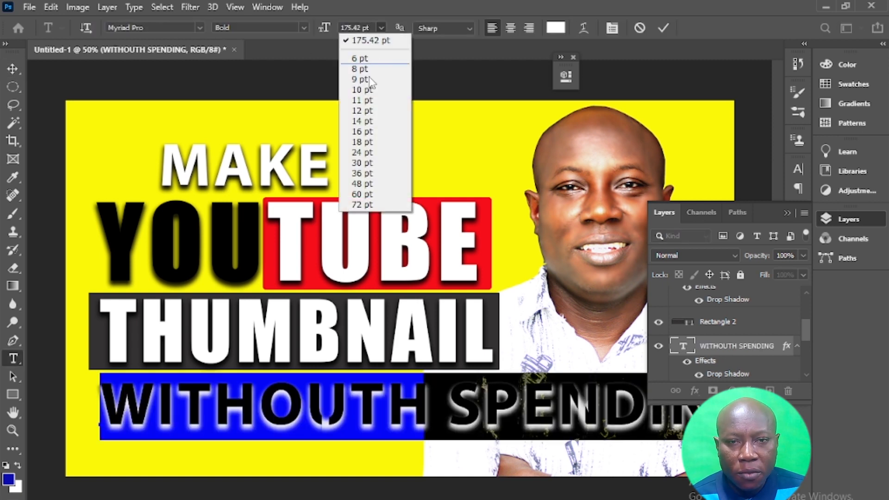
{"action": "left_click", "coordinate": [367, 184]}
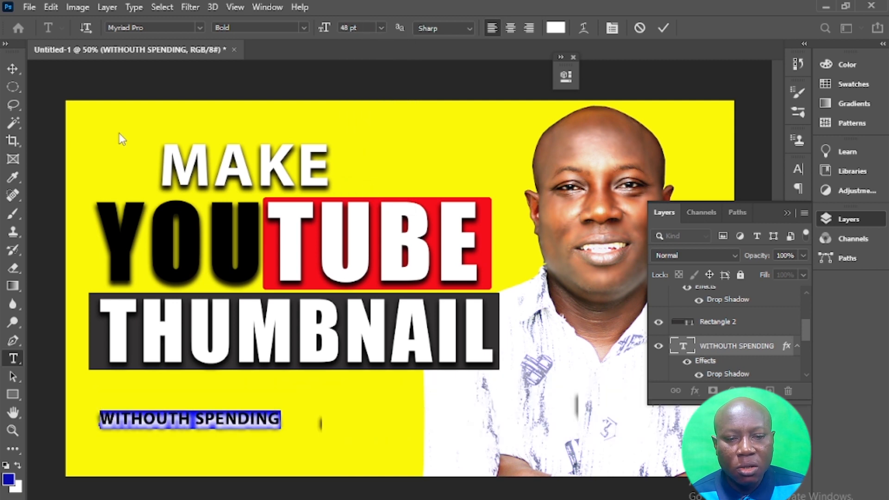
{"action": "left_click", "coordinate": [13, 68]}
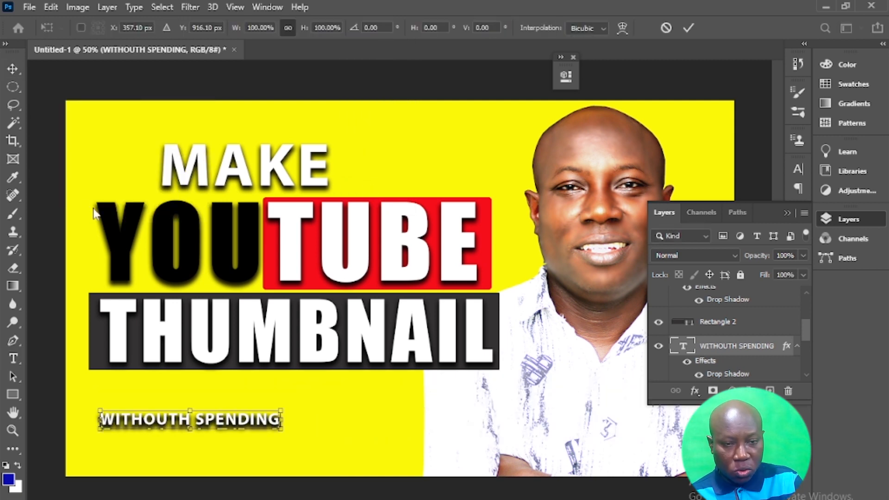
- Scale the WITHOUTH SPENDING text to about 217% and center it at about X 656, Y 831 px, directly under the THUMBNAIL banner
{"action": "key", "text": "ctrl+t"}
{"action": "left_click_drag", "start_coordinate": [316, 395], "coordinate": [483, 333]}
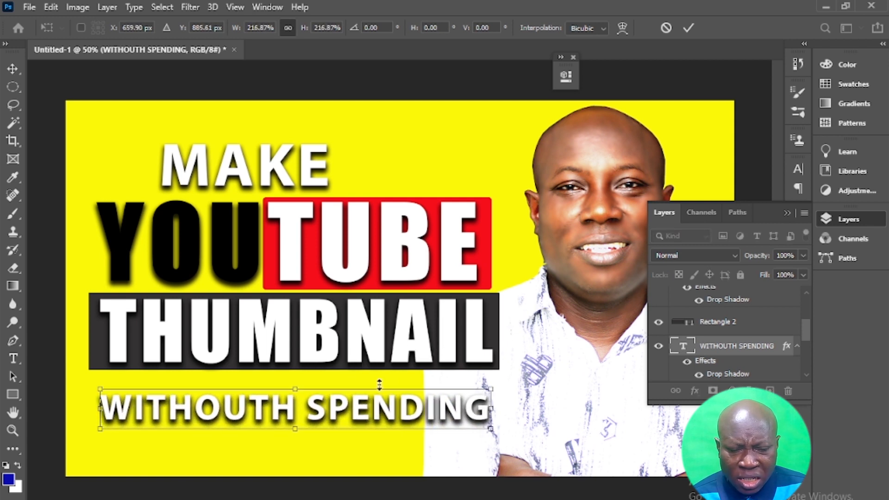
{"action": "left_click_drag", "start_coordinate": [353, 416], "coordinate": [350, 398]}
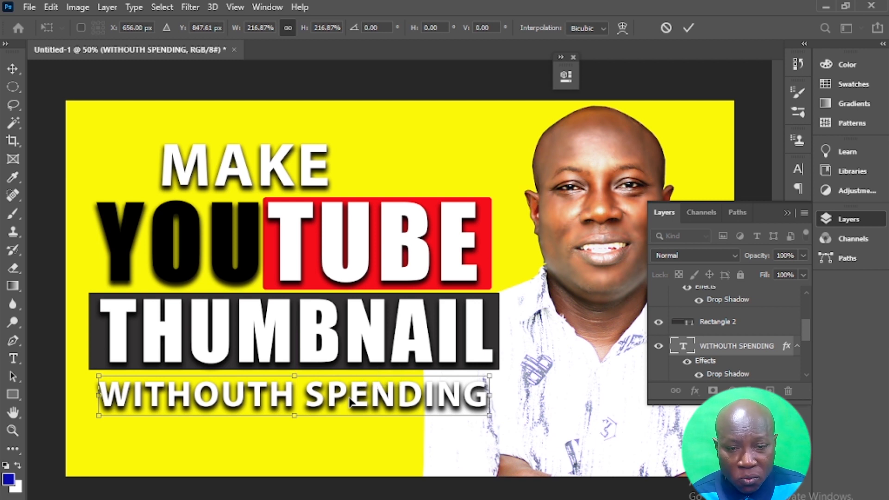
{"action": "left_click_drag", "start_coordinate": [352, 402], "coordinate": [351, 399]}
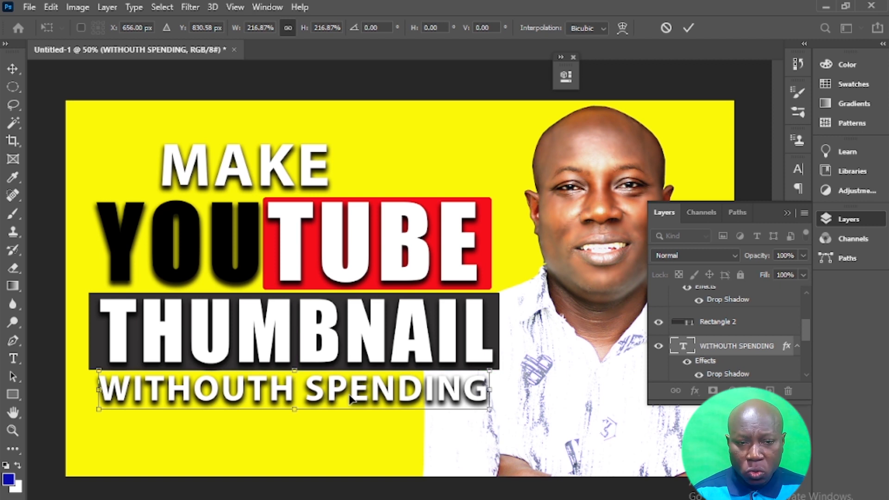
{"action": "key", "text": "Return"}
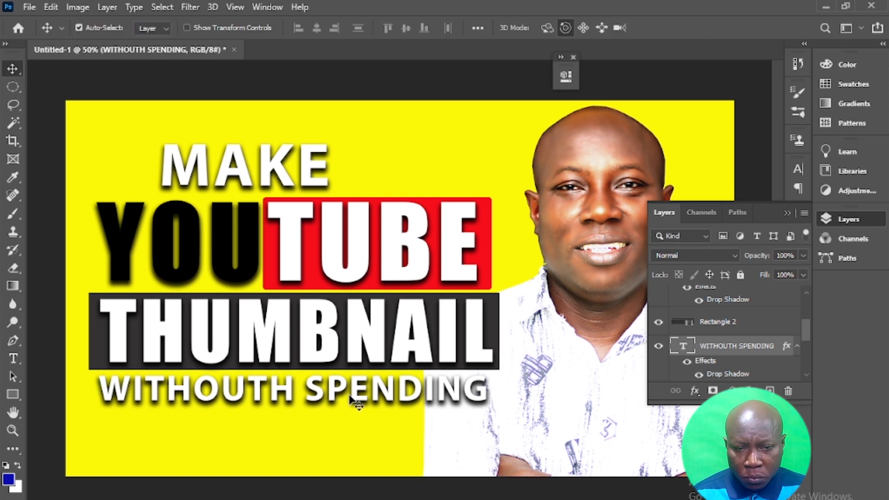
- Duplicate the dark grey rectangle behind THUMBNAIL and move the copy straight down, just below the original
{"action": "left_click", "coordinate": [97, 337]}
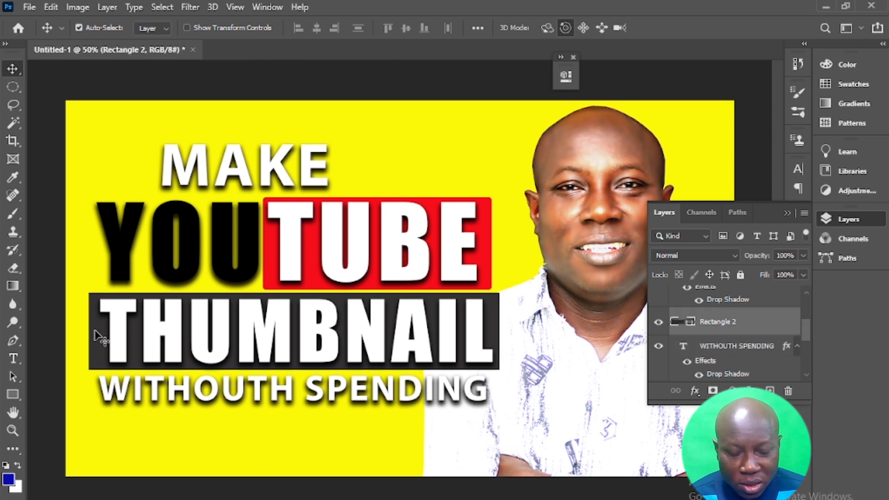
{"action": "key", "text": "ctrl+j"}
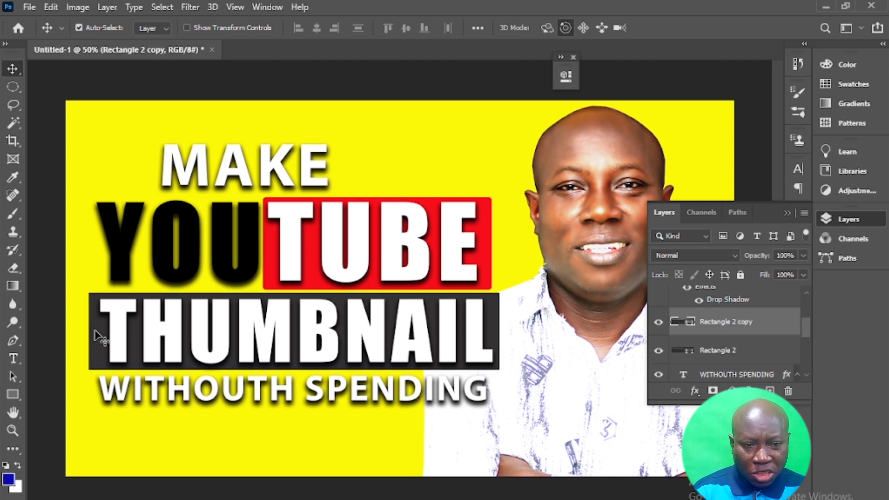
{"action": "left_click_drag", "start_coordinate": [97, 336], "coordinate": [96, 415]}
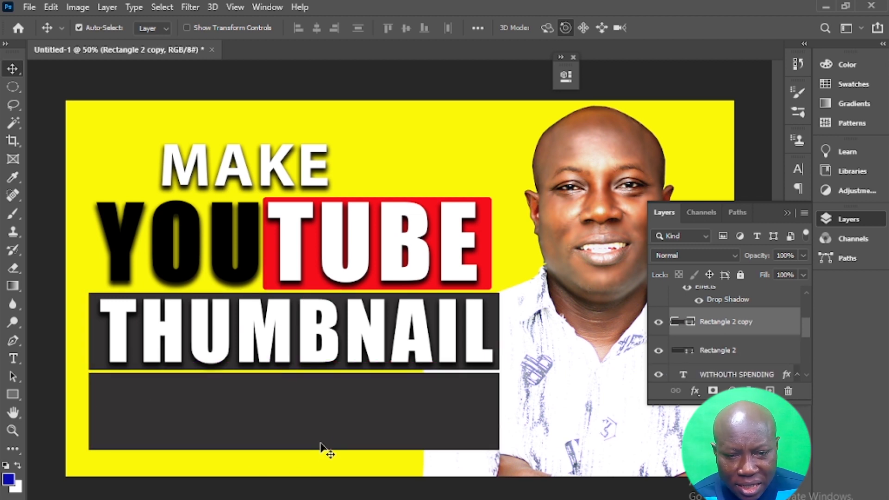
- Reduce the copied rectangle's height to about 48% (106 px), keeping its full width
{"action": "key", "text": "ctrl+t"}
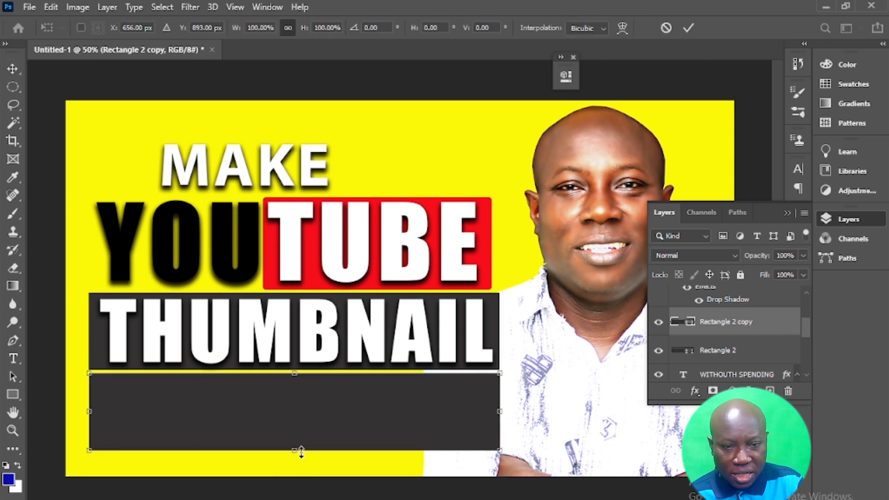
{"action": "left_click_drag", "start_coordinate": [301, 449], "coordinate": [295, 410]}
{"action": "left_click_drag", "start_coordinate": [197, 391], "coordinate": [93, 392]}
{"action": "left_click_drag", "start_coordinate": [388, 391], "coordinate": [495, 390]}
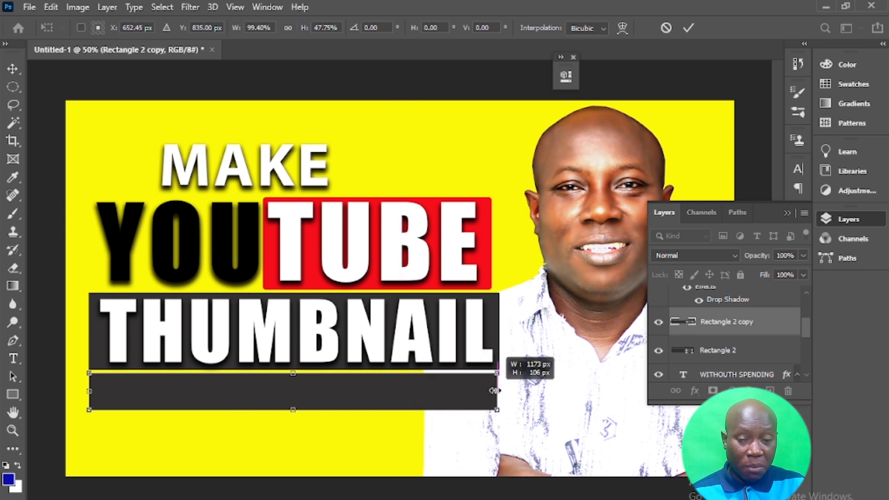
{"action": "left_click_drag", "start_coordinate": [494, 390], "coordinate": [501, 393]}
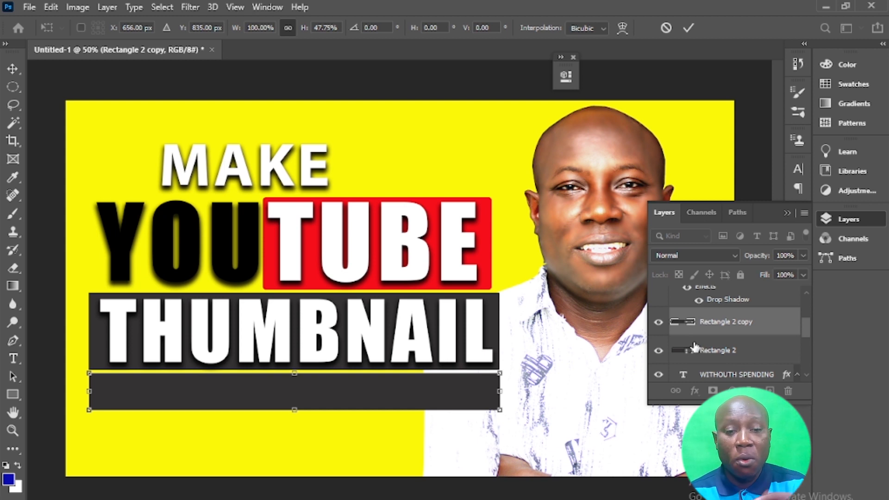
- Move the copied rectangle's layer directly beneath the WITHOUTH SPENDING text layer and its drop shadow
{"action": "left_click_drag", "start_coordinate": [724, 327], "coordinate": [721, 364]}
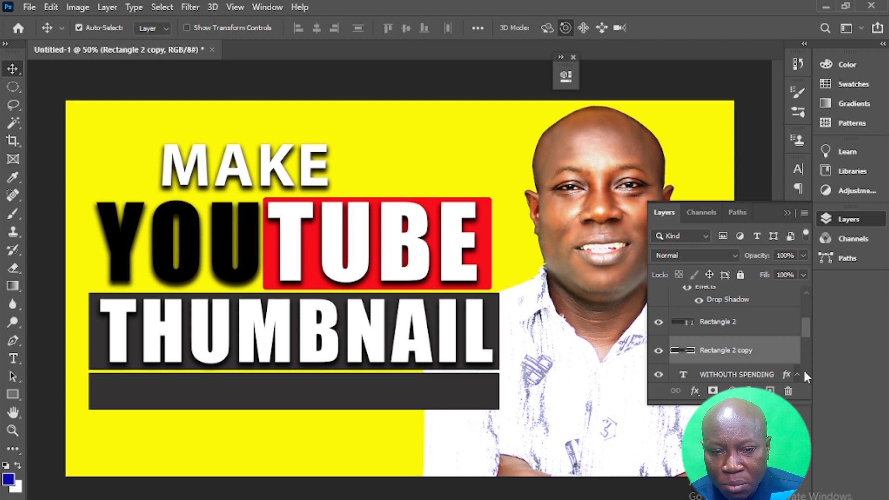
{"action": "scroll", "coordinate": [807, 375], "scroll_direction": "down", "scroll_amount": 3}
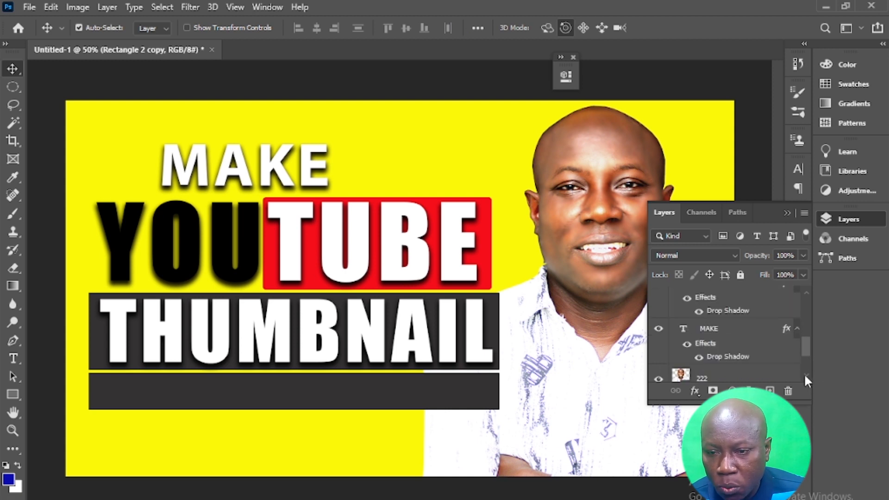
{"action": "scroll", "coordinate": [804, 287], "scroll_direction": "up", "scroll_amount": 2}
{"action": "left_click_drag", "start_coordinate": [700, 311], "coordinate": [701, 368]}
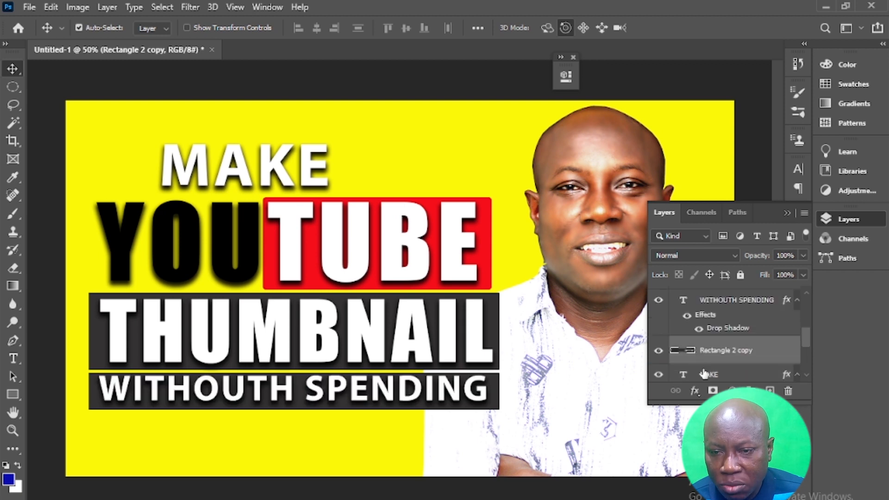
- Nudge the rectangle behind WITHOUTH SPENDING up a few pixels, closer to the THUMBNAIL banner
{"action": "key", "text": "Up"}
{"action": "key", "text": "Up"}
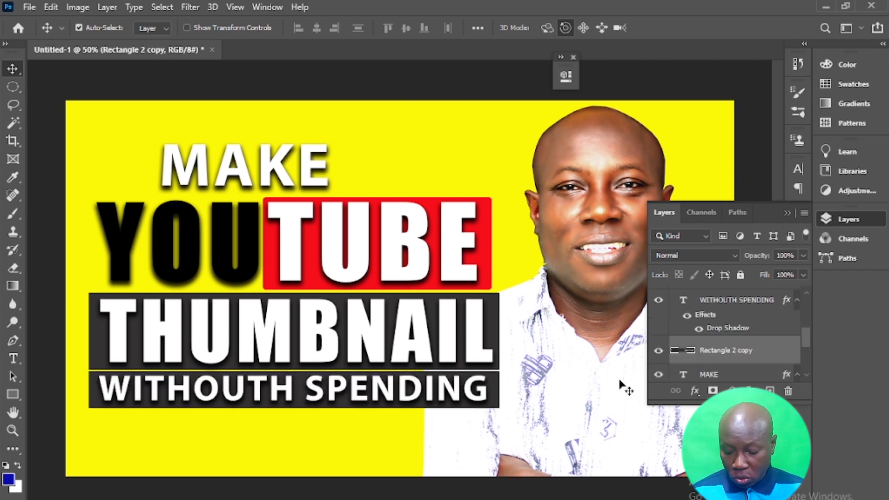
{"action": "key", "text": "Up"}
{"action": "key", "text": "Up"}
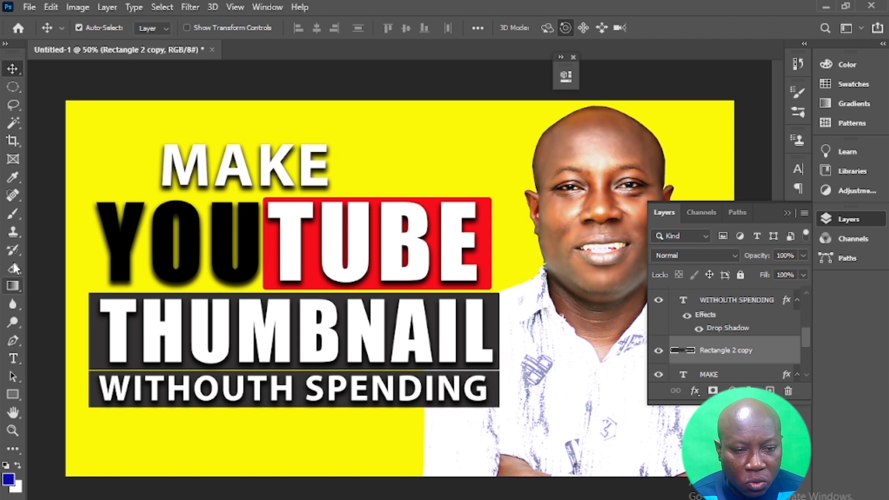
- Duplicate the MAKE text below the WITHOUTH SPENDING banner and change the copy's wording to "A PENNY"
{"action": "left_click", "coordinate": [185, 166]}
{"action": "left_click_drag", "start_coordinate": [184, 165], "coordinate": [136, 444]}
{"action": "double_click", "coordinate": [135, 441]}
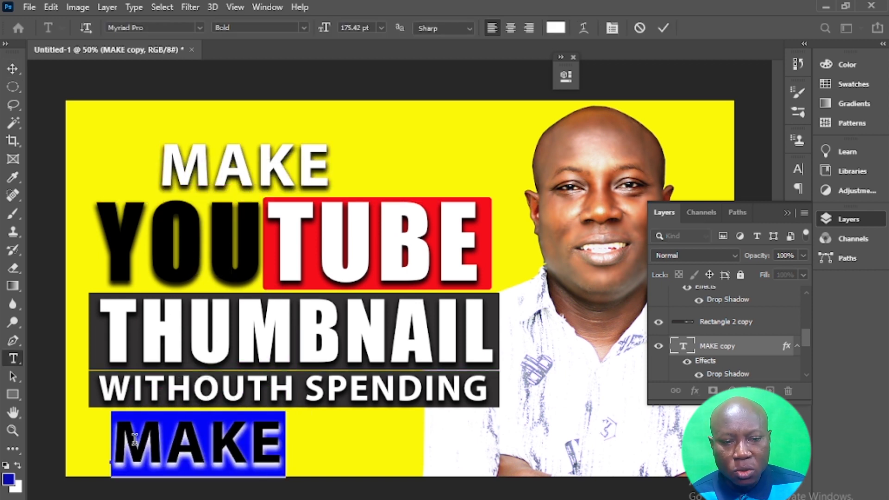
{"action": "type", "text": "A"}
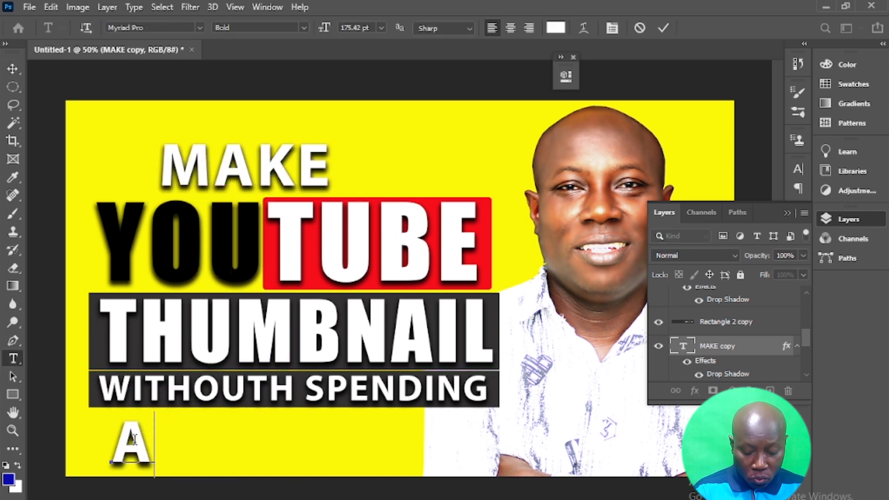
{"action": "type", "text": " PENN"}
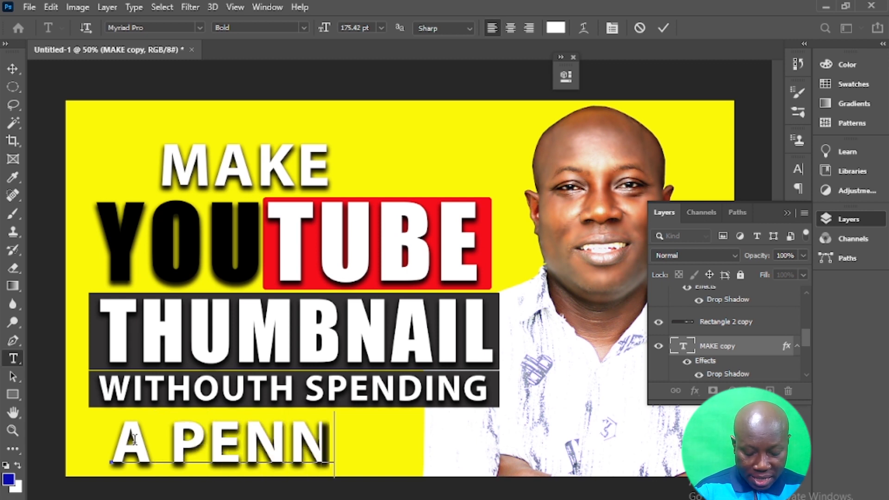
{"action": "type", "text": "Y"}
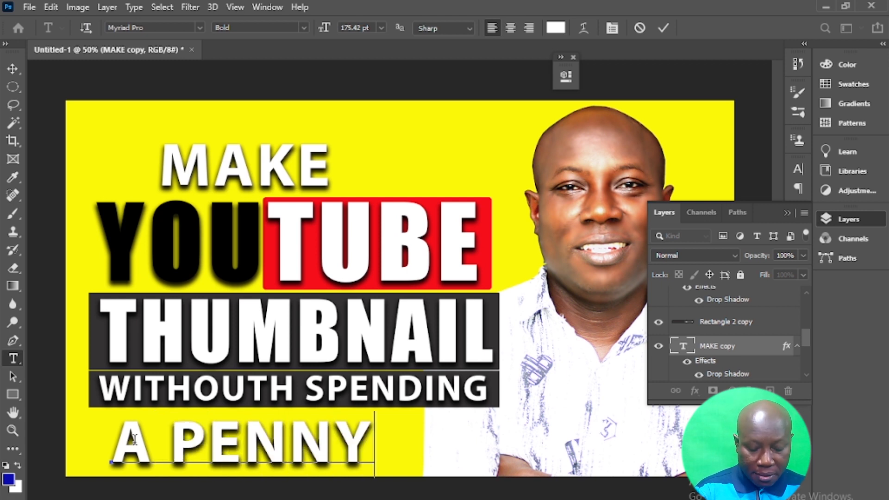
{"action": "left_click", "coordinate": [12, 69]}
- Move the A PENNY text slightly up and scale it to about 133%
{"action": "left_click_drag", "start_coordinate": [254, 443], "coordinate": [254, 433]}
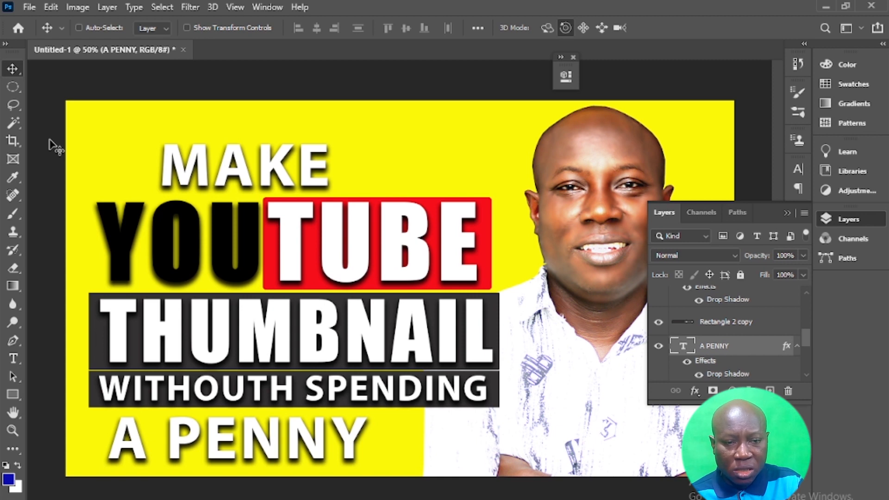
{"action": "key", "text": "ctrl+t"}
{"action": "left_click_drag", "start_coordinate": [369, 440], "coordinate": [455, 448]}
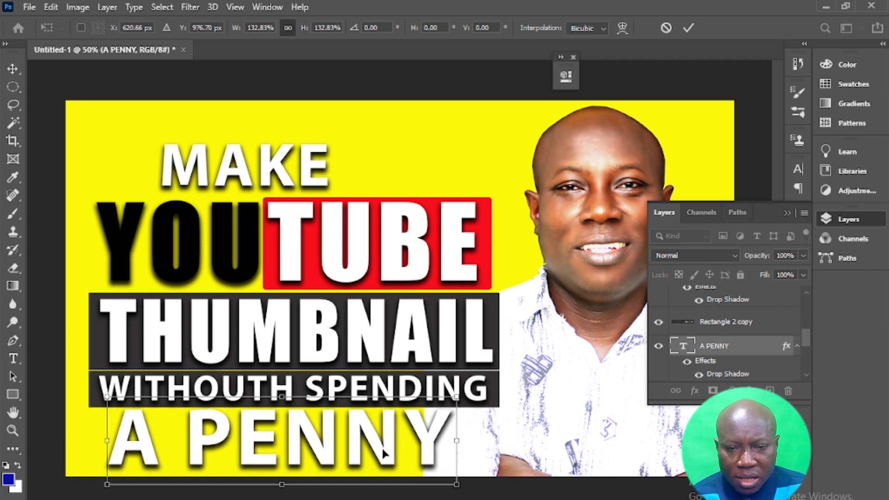
{"action": "key", "text": "Return"}
- Change the font of the A PENNY text to Swis721 Blk BT Black
{"action": "double_click", "coordinate": [389, 459]}
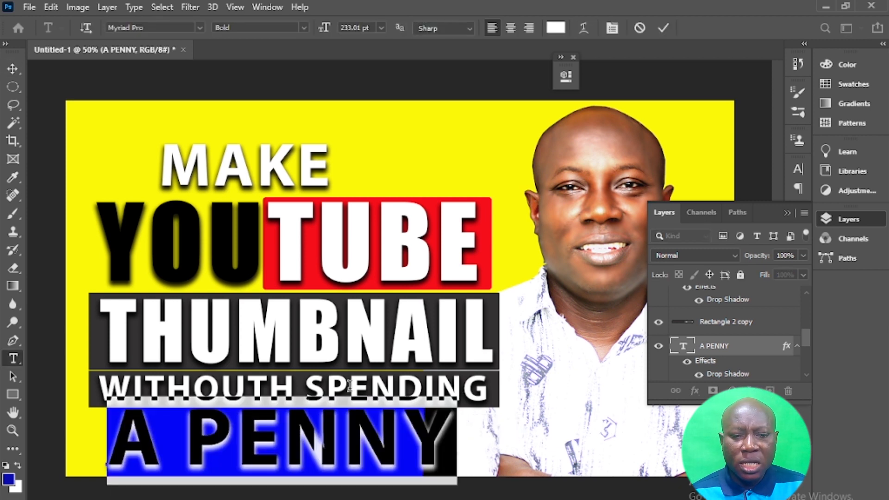
{"action": "left_click", "coordinate": [197, 26]}
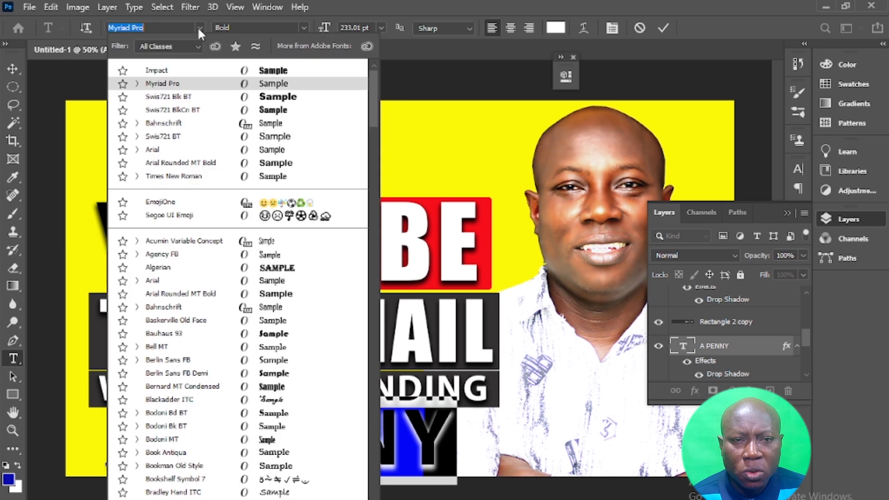
{"action": "type", "text": "SWIS"}
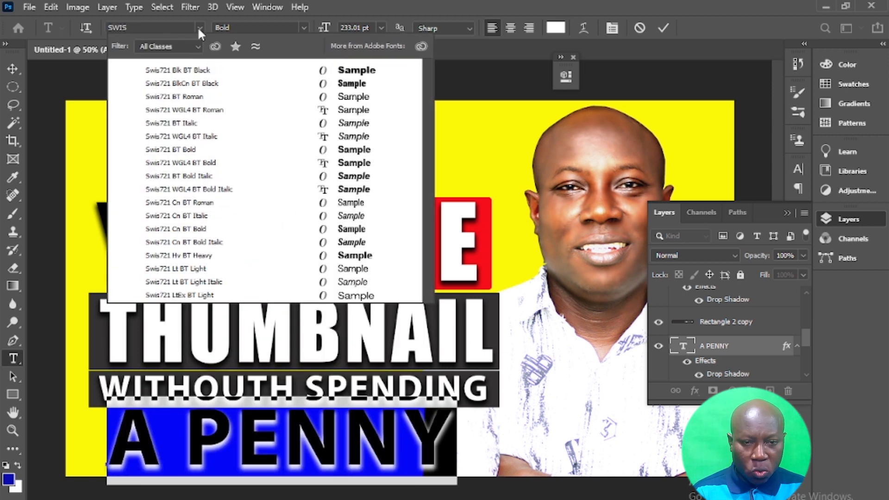
{"action": "key", "text": "Return"}
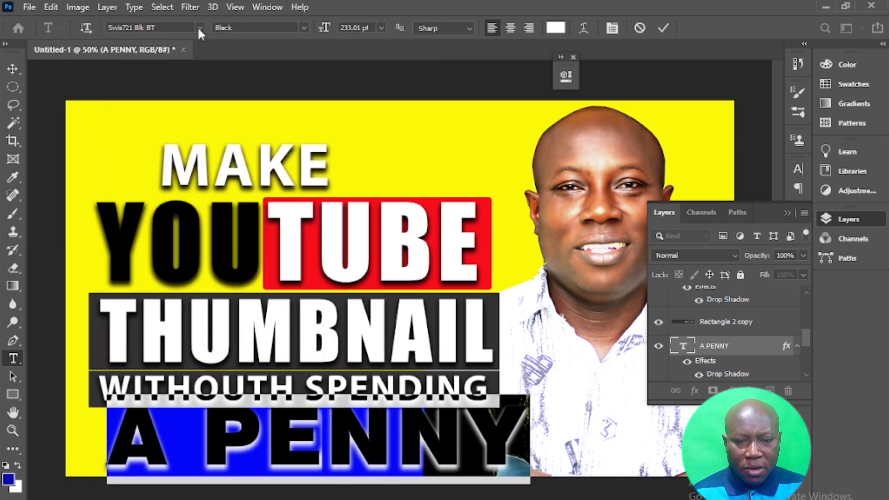
{"action": "left_click", "coordinate": [12, 68]}
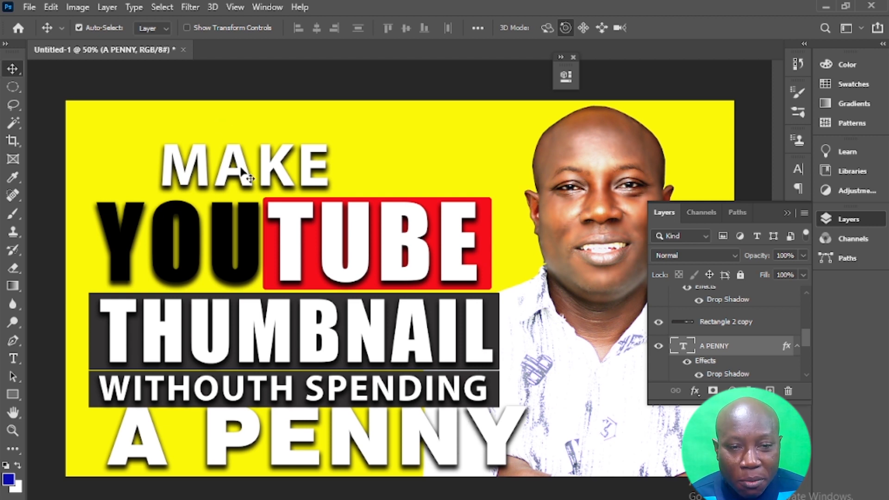
- Move the MAKE and YOUTUBE texts up and shift them slightly sideways, with MAKE kept above YOUTUBE
{"action": "left_click_drag", "start_coordinate": [245, 168], "coordinate": [253, 155]}
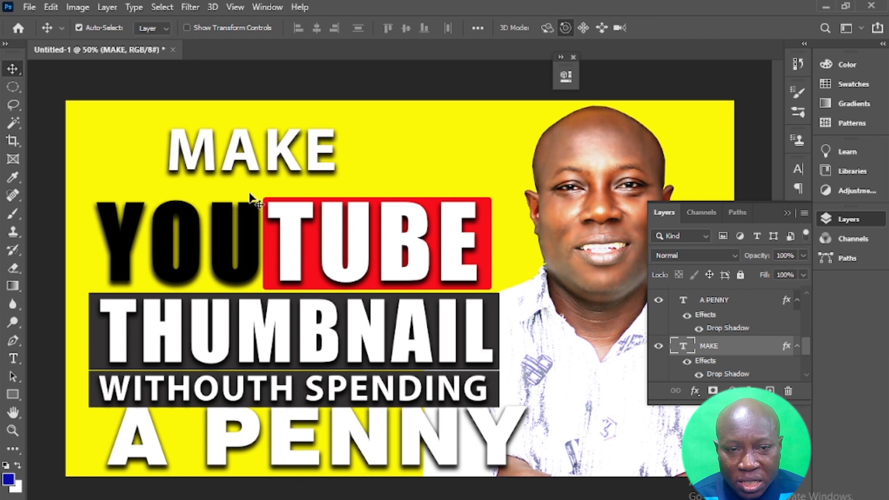
{"action": "left_click", "coordinate": [256, 227]}
{"action": "left_click_drag", "start_coordinate": [256, 227], "coordinate": [251, 213]}
- Move the red rounded rectangle up and slightly left, realigning it behind the word TUBE
{"action": "left_click_drag", "start_coordinate": [316, 277], "coordinate": [308, 261]}
{"action": "key", "text": "Up"}
{"action": "key", "text": "Up"}
{"action": "key", "text": "Up"}
{"action": "key", "text": "Up"}
{"action": "key", "text": "Up"}
{"action": "key", "text": "Up"}
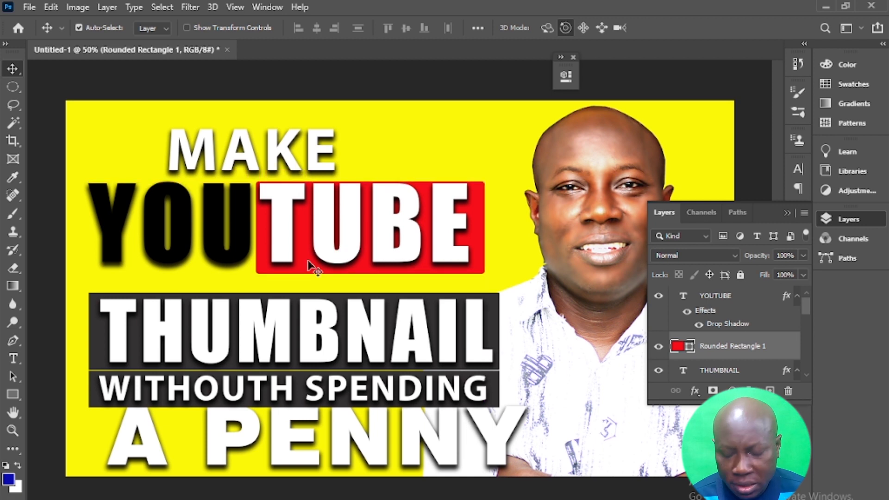
- Nudge the red rounded rectangle behind the word TUBE slightly left and up
{"action": "key", "text": "Left"}
{"action": "key", "text": "Left"}
{"action": "key", "text": "Left"}
{"action": "key", "text": "Left"}
{"action": "key", "text": "Left"}
{"action": "key", "text": "Left"}
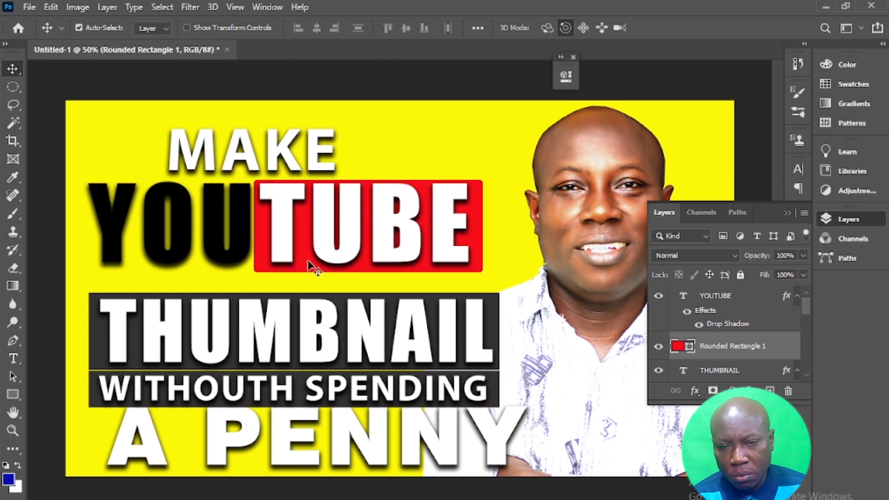
- Move the THUMBNAIL text up, closer to the YOUTUBE text
{"action": "left_click", "coordinate": [116, 319]}
{"action": "key", "text": "Up"}
{"action": "key", "text": "Up"}
{"action": "key", "text": "Up"}
{"action": "key", "text": "Up"}
{"action": "key", "text": "Up"}
{"action": "key", "text": "Up"}
{"action": "key", "text": "Up"}
{"action": "key", "text": "Up"}
{"action": "key", "text": "Up"}
{"action": "key", "text": "Up"}
{"action": "key", "text": "Up"}
{"action": "key", "text": "Up"}
{"action": "key", "text": "Up"}
{"action": "key", "text": "Up"}
{"action": "key", "text": "Up"}
{"action": "key", "text": "Up"}
{"action": "key", "text": "Up"}
{"action": "key", "text": "Up"}
{"action": "key", "text": "Up"}
{"action": "key", "text": "Up"}
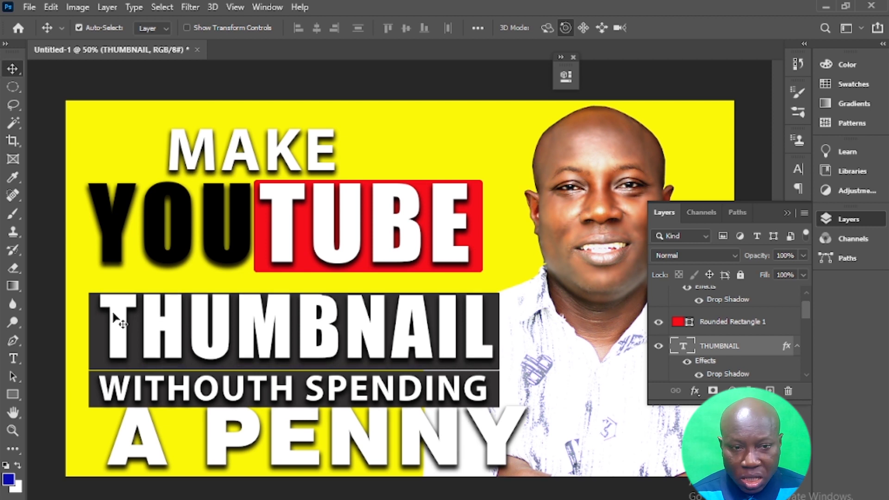
{"action": "key", "text": "Up"}
{"action": "key", "text": "Up"}
{"action": "key", "text": "Up"}
{"action": "key", "text": "Up"}
{"action": "key", "text": "Up"}
{"action": "key", "text": "Up"}
{"action": "key", "text": "Up"}
{"action": "key", "text": "Up"}
{"action": "key", "text": "Up"}
{"action": "key", "text": "Up"}
{"action": "key", "text": "Up"}
{"action": "key", "text": "Up"}
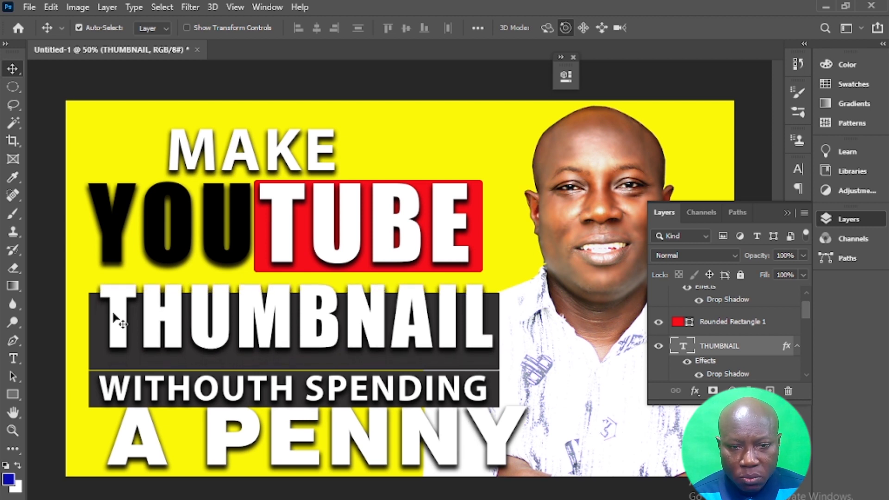
- Move the upper dark rectangle up and slightly right so it sits behind the THUMBNAIL text
{"action": "left_click_drag", "start_coordinate": [122, 363], "coordinate": [129, 351]}
{"action": "key", "text": "Up"}
{"action": "key", "text": "Up"}
{"action": "key", "text": "Up"}
{"action": "key", "text": "Up"}
{"action": "key", "text": "Right"}
{"action": "key", "text": "Right"}
{"action": "key", "text": "Right"}
{"action": "key", "text": "Right"}
{"action": "key", "text": "Right"}
{"action": "key", "text": "Right"}
{"action": "key", "text": "Right"}
{"action": "key", "text": "Right"}
{"action": "key", "text": "Right"}
{"action": "key", "text": "Right"}
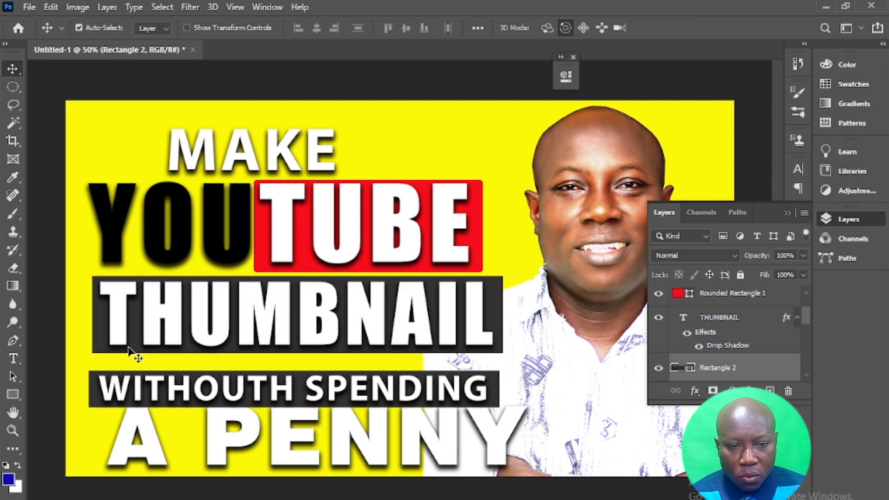
- Close the gaps below THUMBNAIL by moving up the WITHOUTH SPENDING text, its dark rectangle and the A PENNY text, with A PENNY also shifted left
{"action": "left_click_drag", "start_coordinate": [117, 388], "coordinate": [123, 375]}
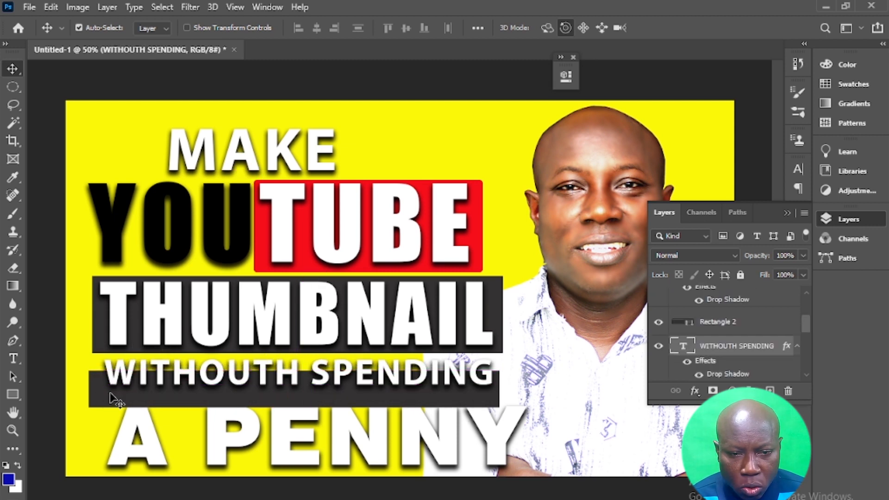
{"action": "left_click", "coordinate": [113, 399]}
{"action": "left_click_drag", "start_coordinate": [116, 393], "coordinate": [117, 386]}
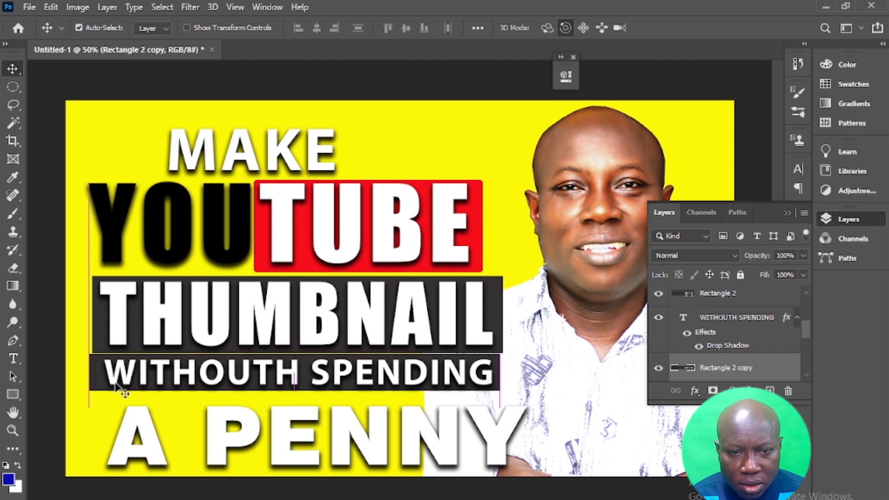
{"action": "left_click_drag", "start_coordinate": [146, 450], "coordinate": [136, 446]}
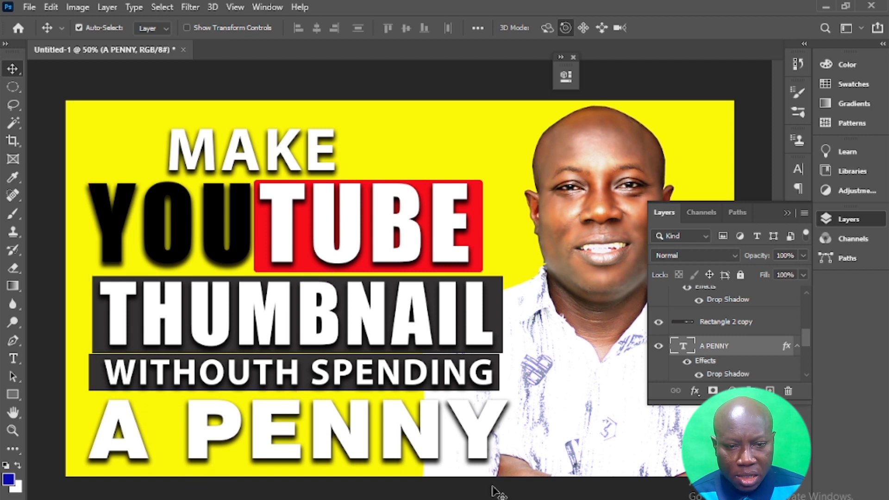
- Recolor the whole A PENNY text bright red (#fe0101)
{"action": "key", "text": "t"}
{"action": "left_click", "coordinate": [361, 448]}
{"action": "key", "text": "ctrl+a"}
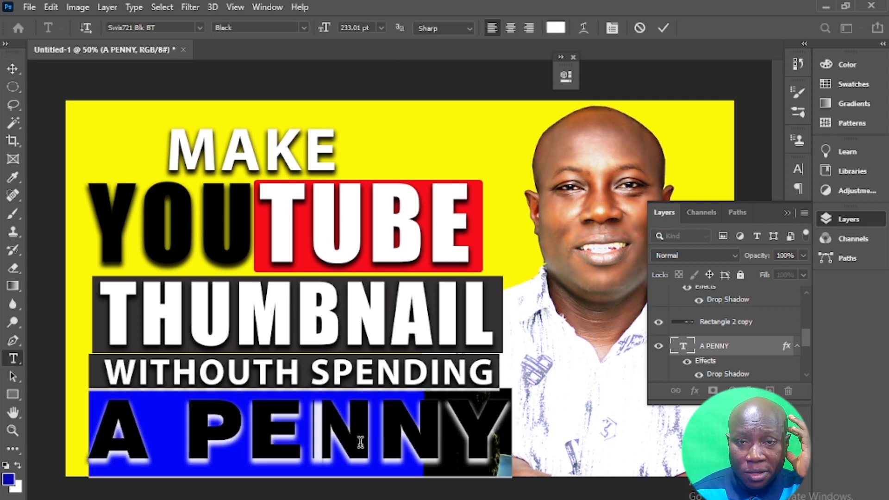
{"action": "left_click", "coordinate": [560, 27]}
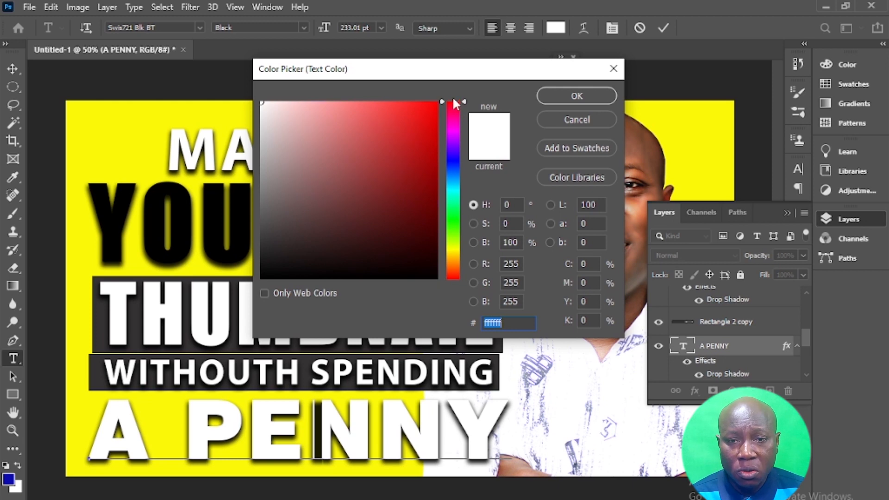
{"action": "left_click", "coordinate": [577, 95]}
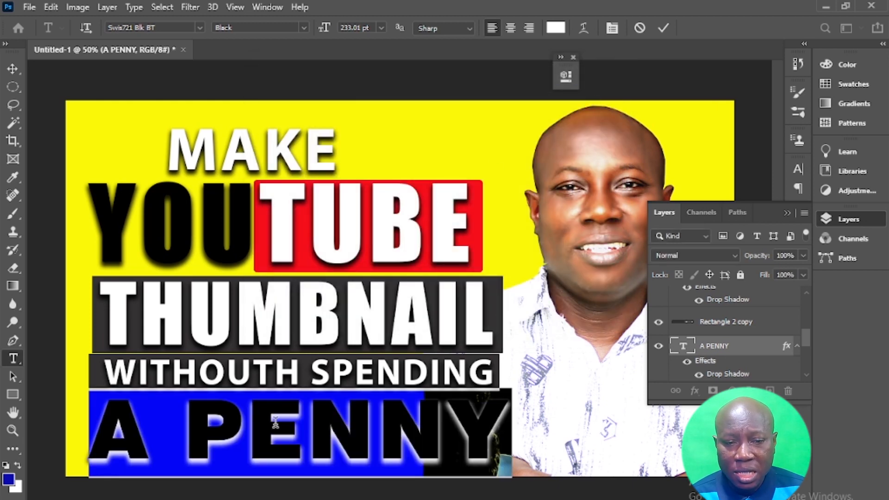
{"action": "left_click", "coordinate": [249, 426]}
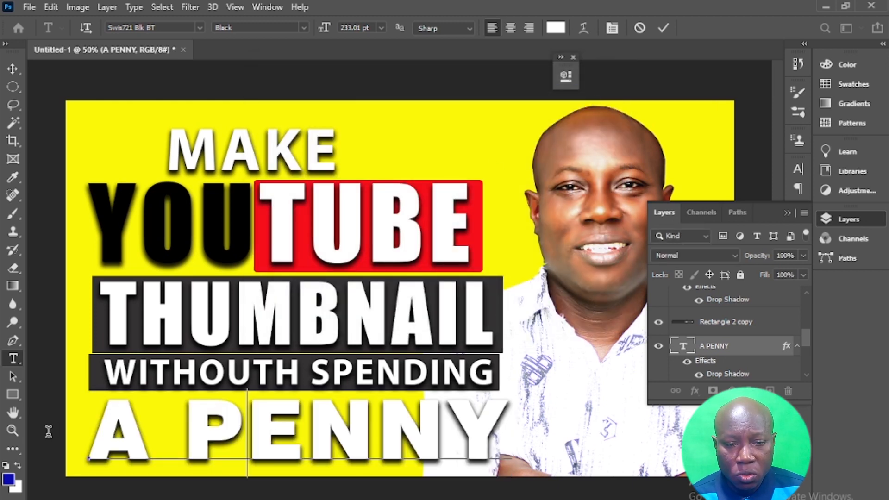
{"action": "left_click", "coordinate": [92, 435], "text": "shift"}
{"action": "left_click_drag", "start_coordinate": [306, 427], "coordinate": [536, 425]}
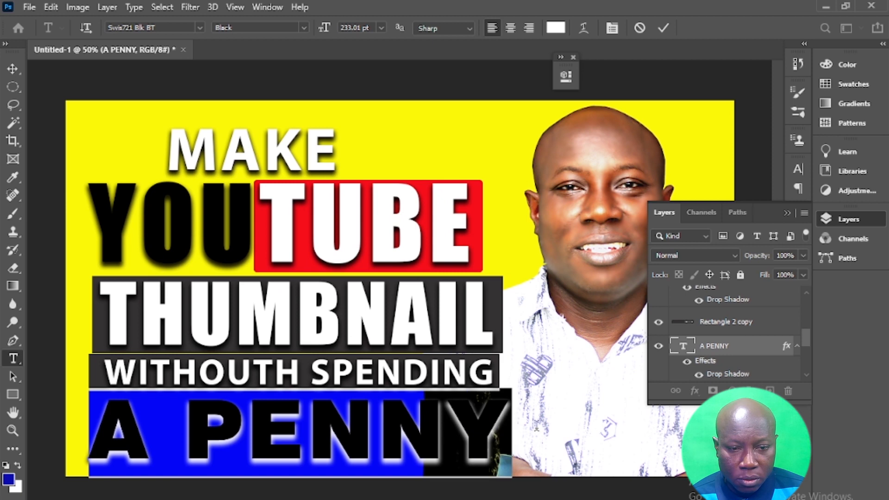
{"action": "left_click", "coordinate": [555, 28]}
{"action": "left_click", "coordinate": [436, 103]}
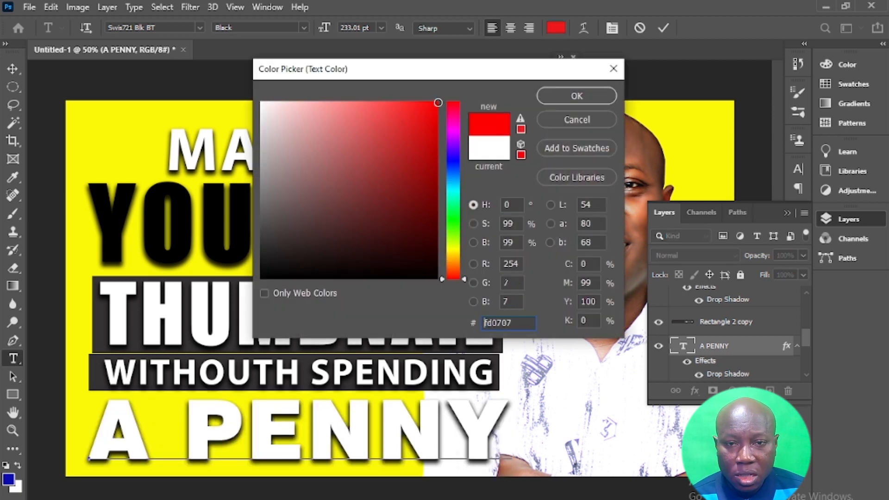
{"action": "left_click", "coordinate": [569, 101]}
{"action": "left_click", "coordinate": [20, 68]}
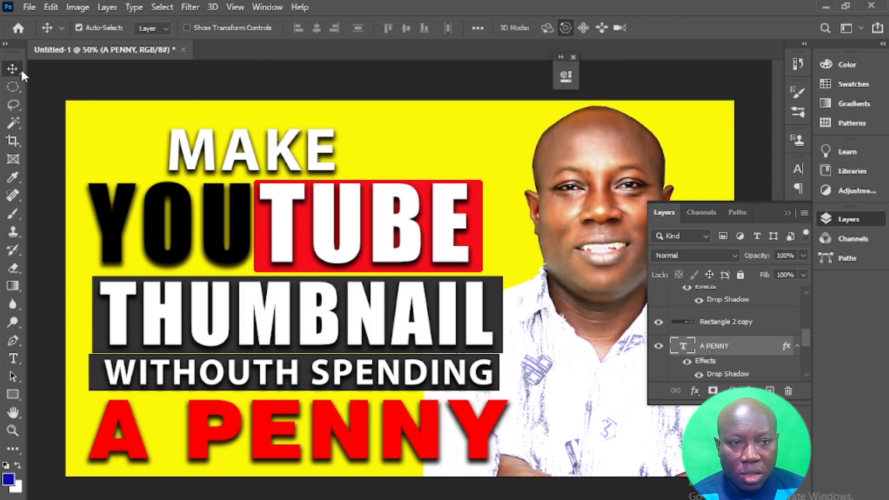
- Recolor the whole A PENNY text bright blue (#0600ff)
{"action": "double_click", "coordinate": [473, 424]}
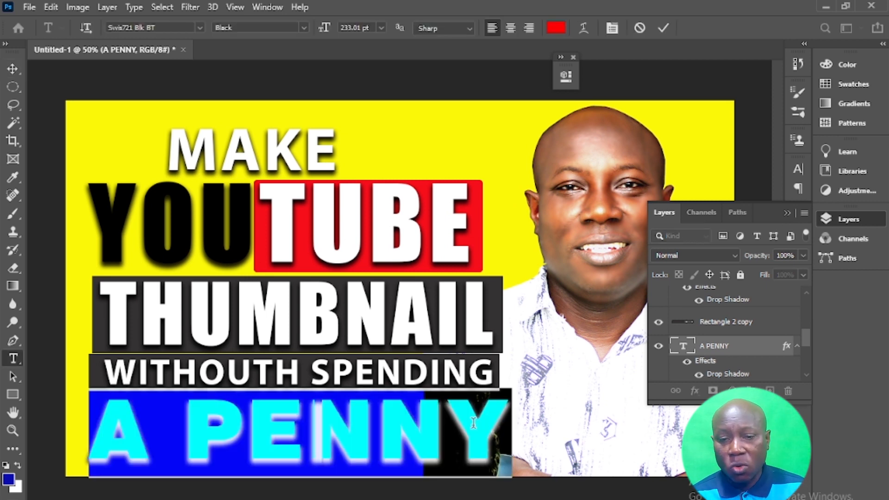
{"action": "left_click", "coordinate": [556, 29]}
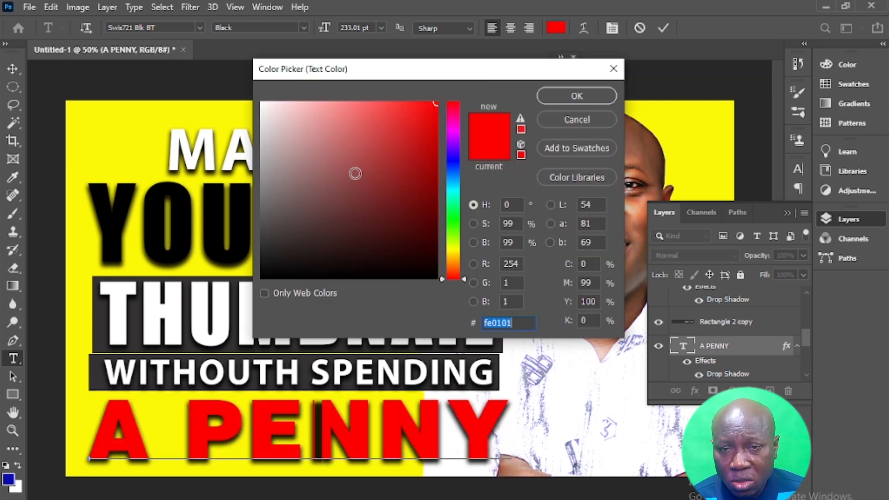
{"action": "left_click", "coordinate": [258, 153]}
{"action": "left_click_drag", "start_coordinate": [258, 153], "coordinate": [261, 121]}
{"action": "left_click", "coordinate": [272, 158]}
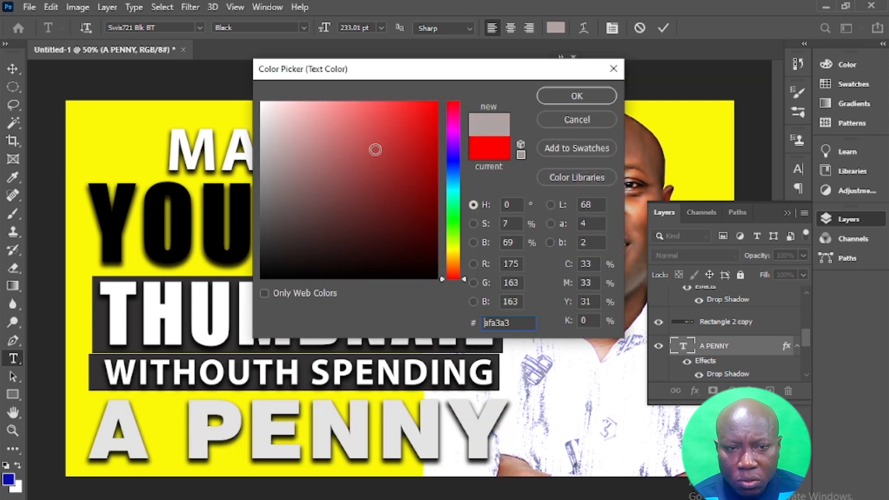
{"action": "left_click", "coordinate": [453, 160]}
{"action": "left_click_drag", "start_coordinate": [414, 164], "coordinate": [436, 101]}
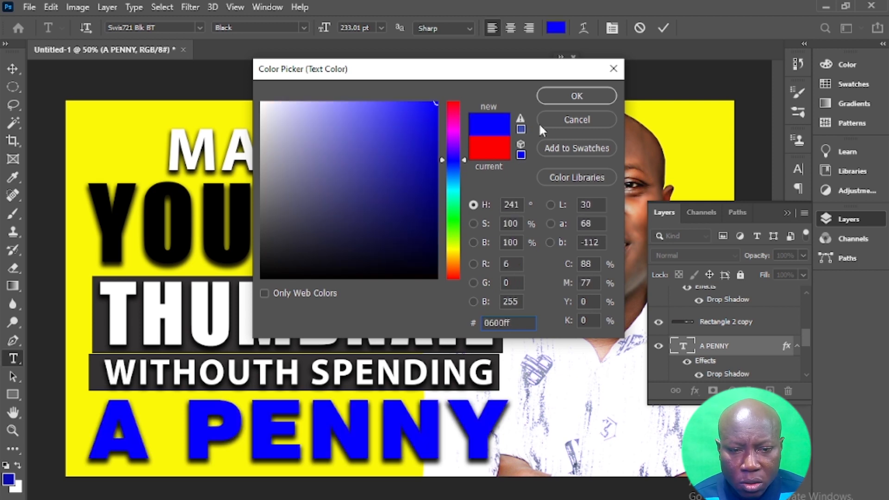
{"action": "left_click", "coordinate": [574, 95]}
{"action": "left_click", "coordinate": [258, 425]}
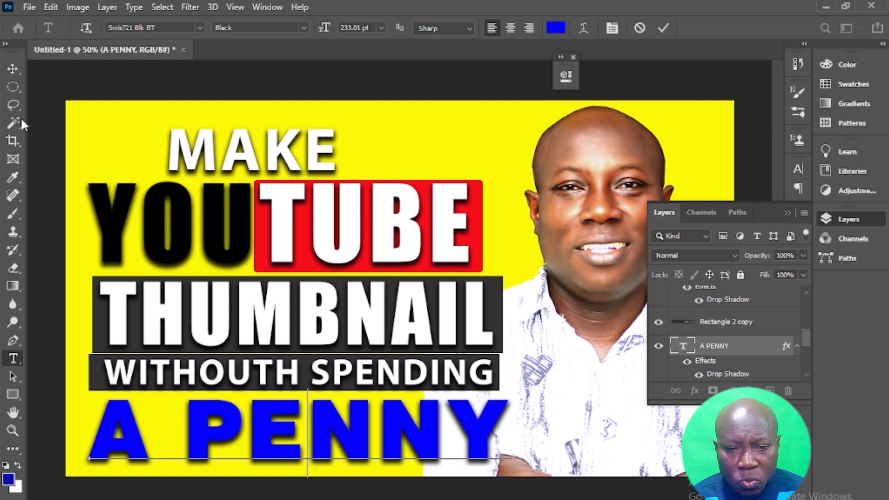
{"action": "left_click", "coordinate": [13, 69]}
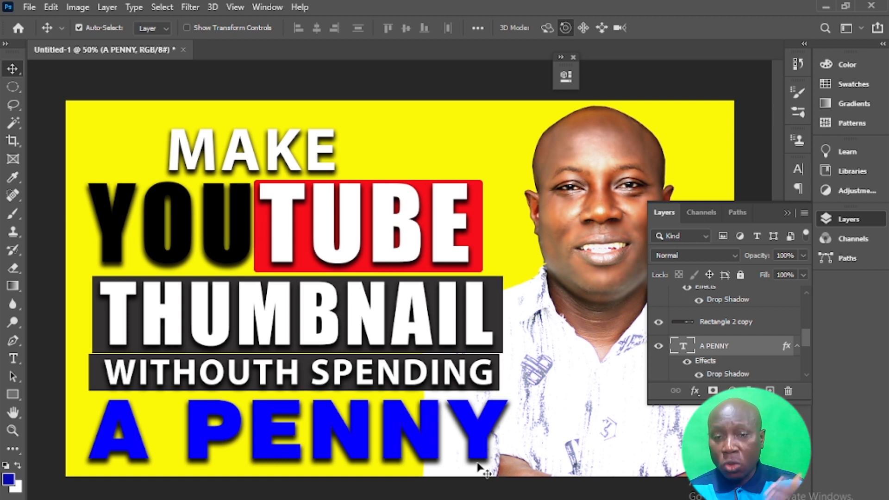
- Create a new 1920 x 1080 px document at 72 pixels/inch in 8-bit RGB Color
{"action": "left_click", "coordinate": [29, 7]}
{"action": "left_click", "coordinate": [45, 20]}
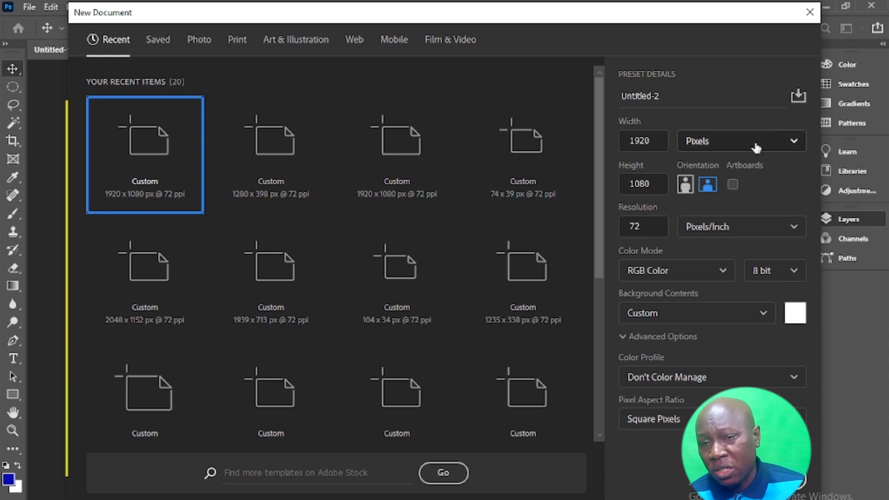
{"action": "left_click", "coordinate": [727, 479]}
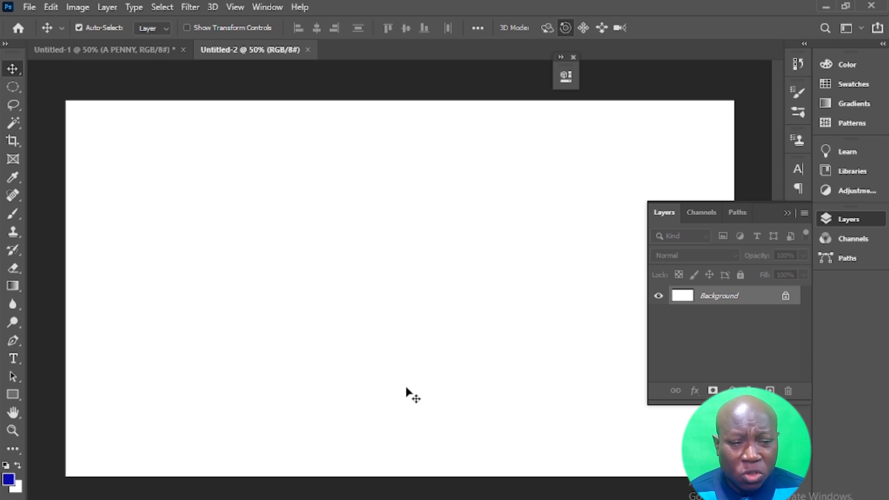
- Cover the canvas with a rectangle shape of about 2000 x 1140 px and fill it with the recently used green
{"action": "left_click", "coordinate": [10, 395]}
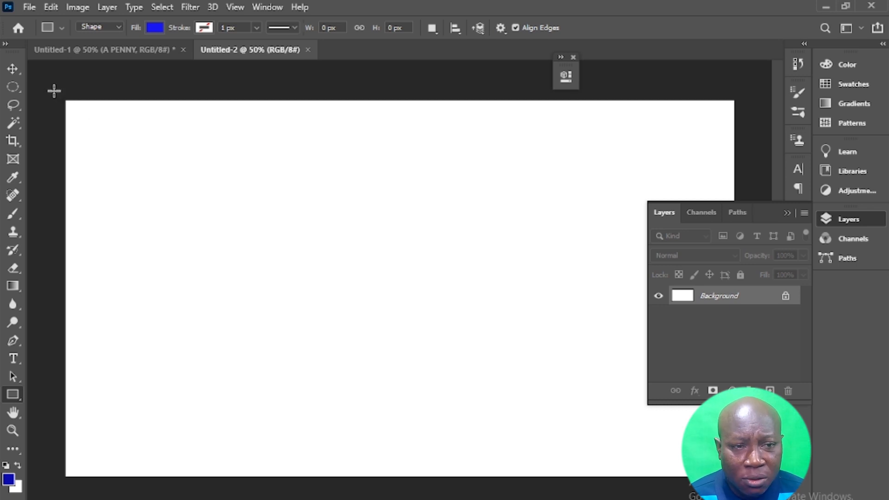
{"action": "left_click_drag", "start_coordinate": [52, 91], "coordinate": [748, 488]}
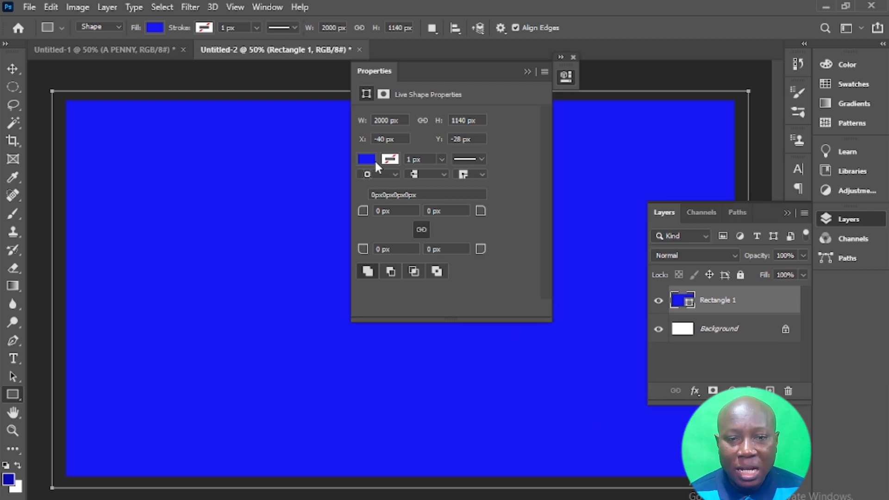
{"action": "left_click", "coordinate": [155, 27]}
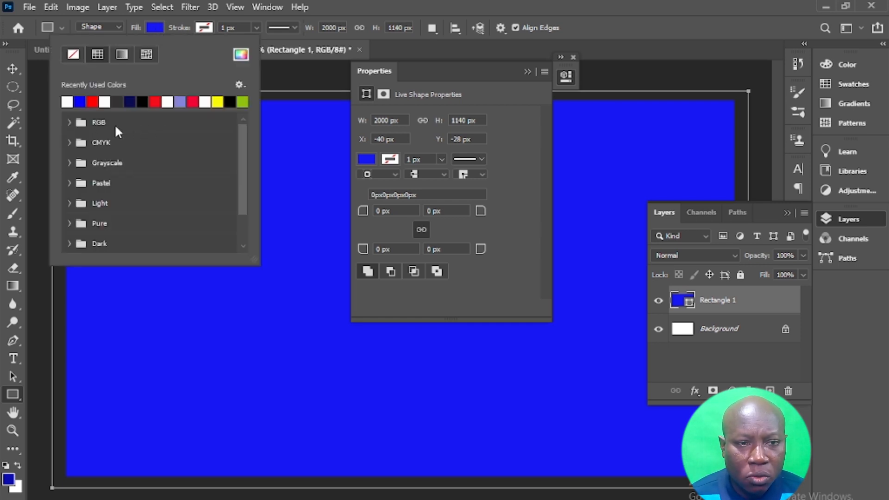
{"action": "left_click", "coordinate": [245, 100]}
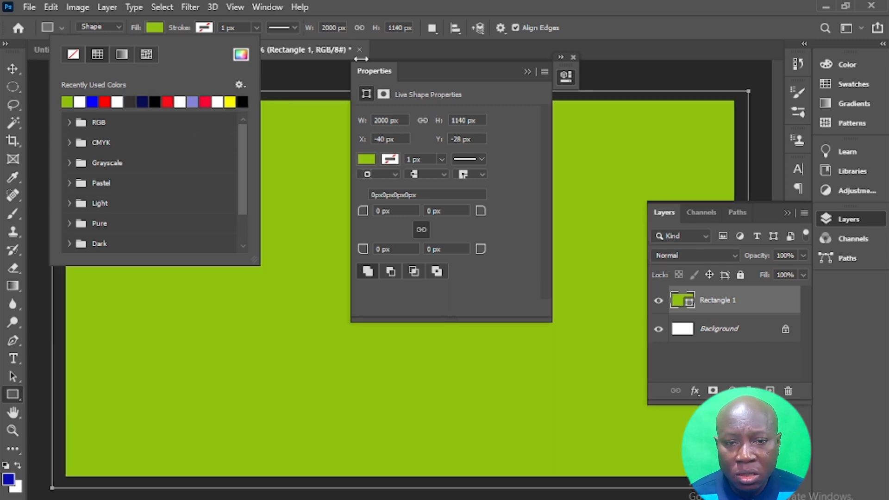
{"action": "left_click", "coordinate": [527, 71]}
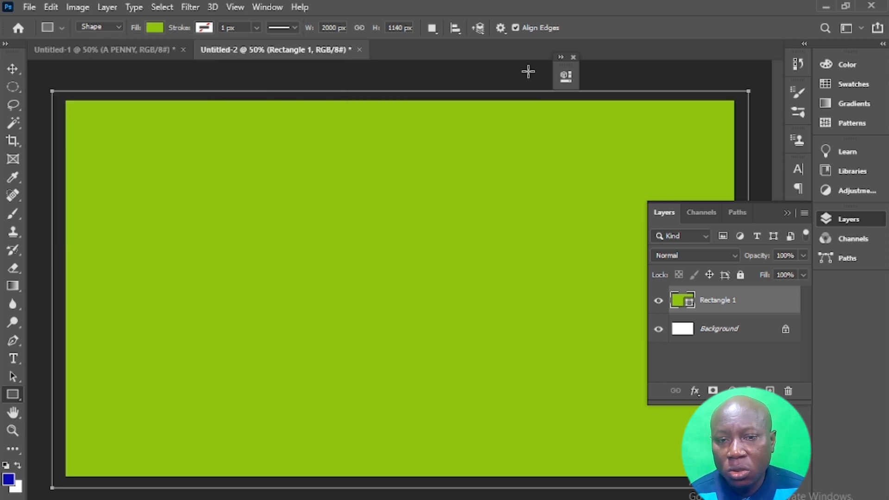
- Place the "T-shirt trimmed to be used copy" Photoshop file as a linked image and move it left and down to about X 788, Y 620 px
{"action": "left_click", "coordinate": [30, 7]}
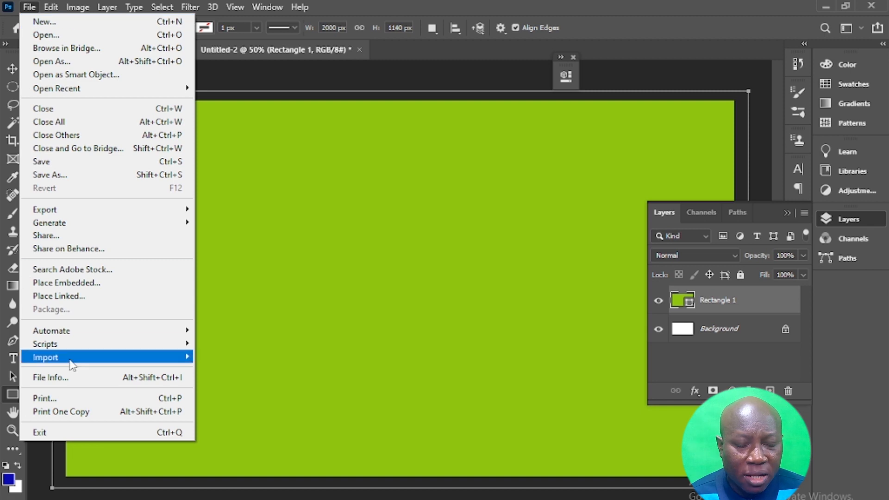
{"action": "left_click", "coordinate": [84, 299]}
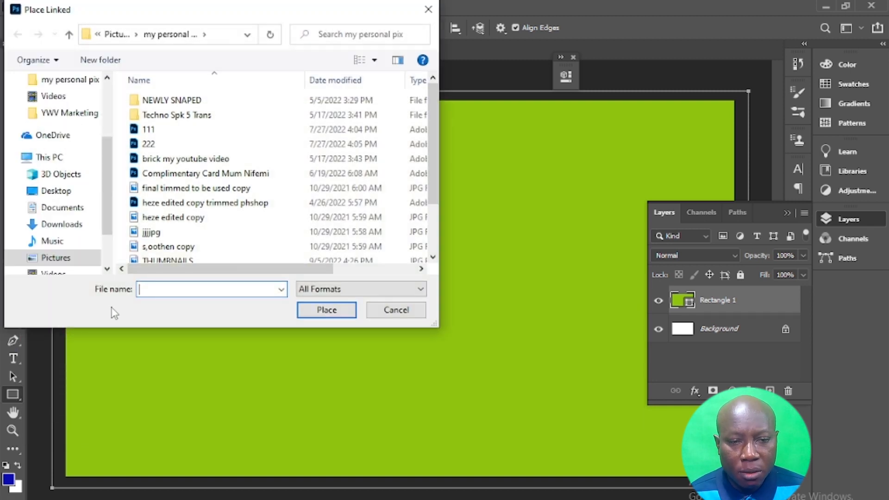
{"action": "scroll", "coordinate": [137, 155], "scroll_direction": "down", "scroll_amount": 2}
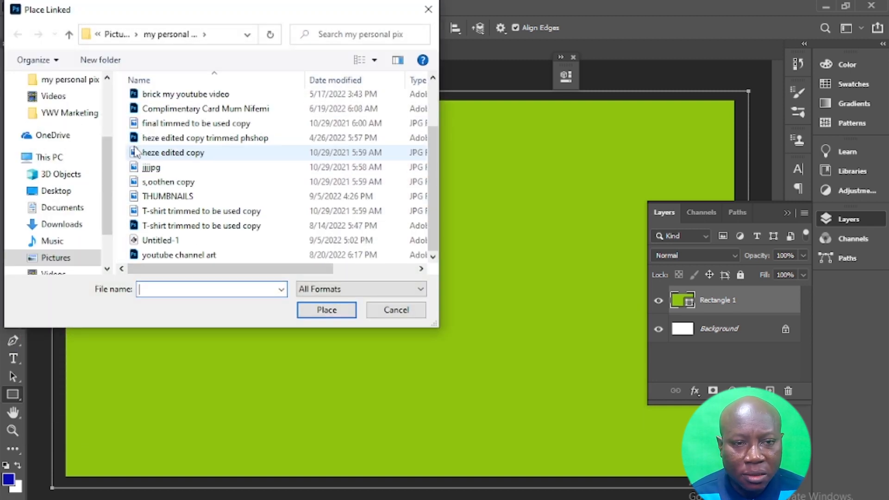
{"action": "double_click", "coordinate": [135, 224]}
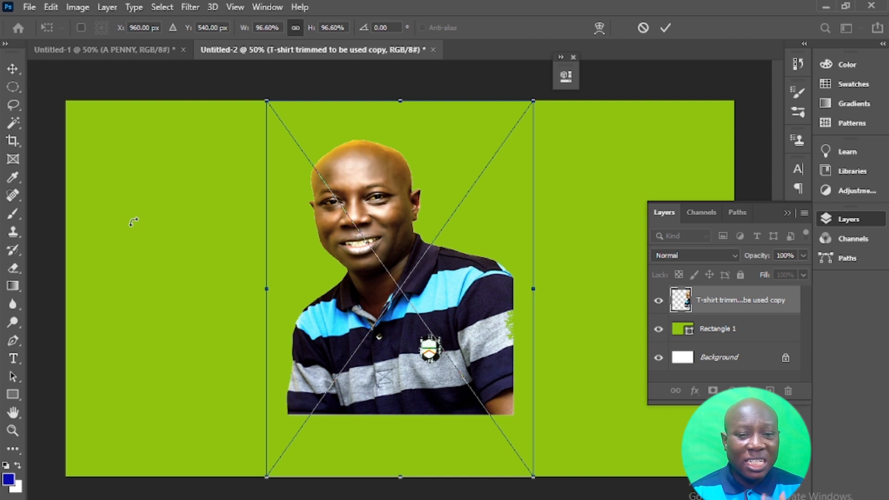
{"action": "left_click_drag", "start_coordinate": [429, 312], "coordinate": [327, 322]}
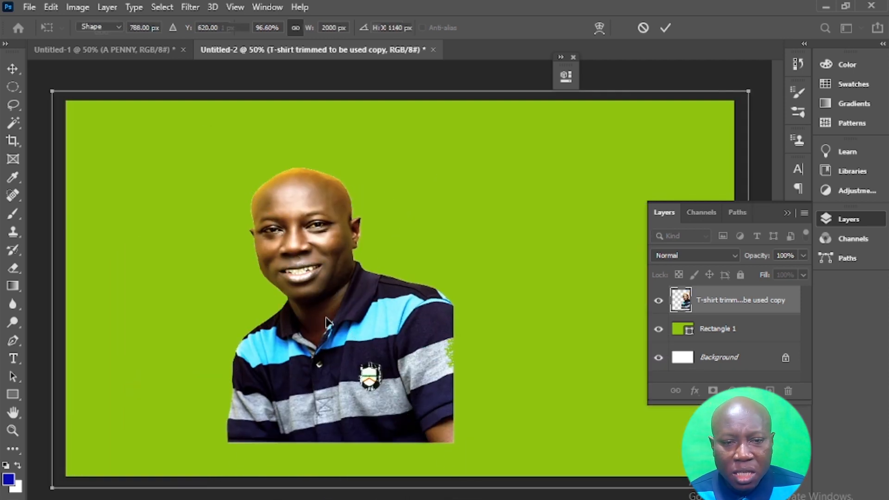
{"action": "key", "text": "Return"}
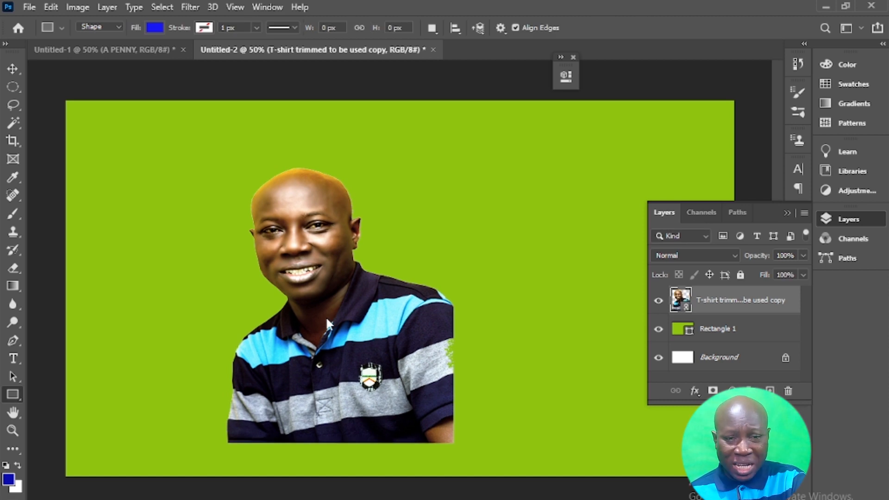
- Flip the portrait horizontally and move it into the lower-left corner of the canvas
{"action": "left_click", "coordinate": [78, 6]}
{"action": "mouse_move", "coordinate": [48, 8]}
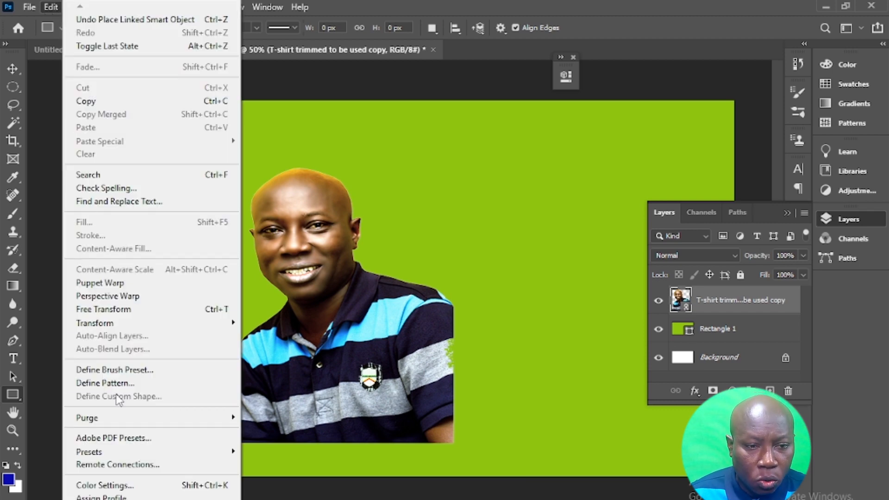
{"action": "mouse_move", "coordinate": [130, 324]}
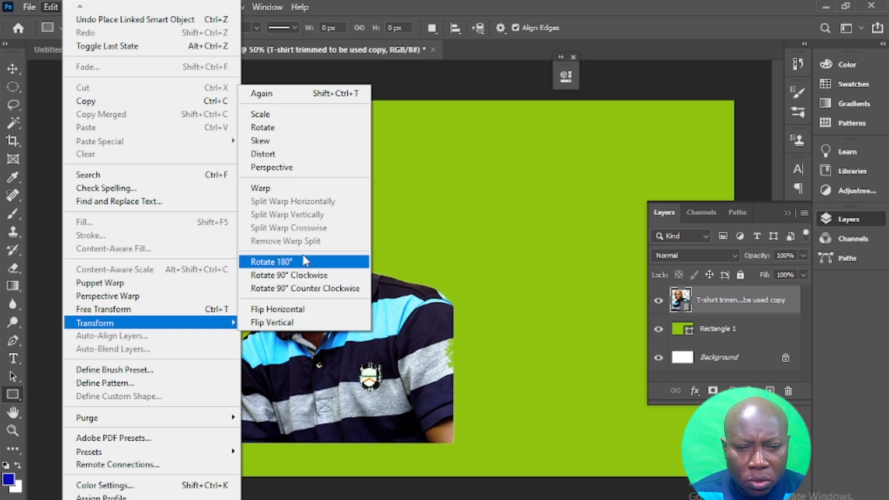
{"action": "left_click", "coordinate": [293, 309]}
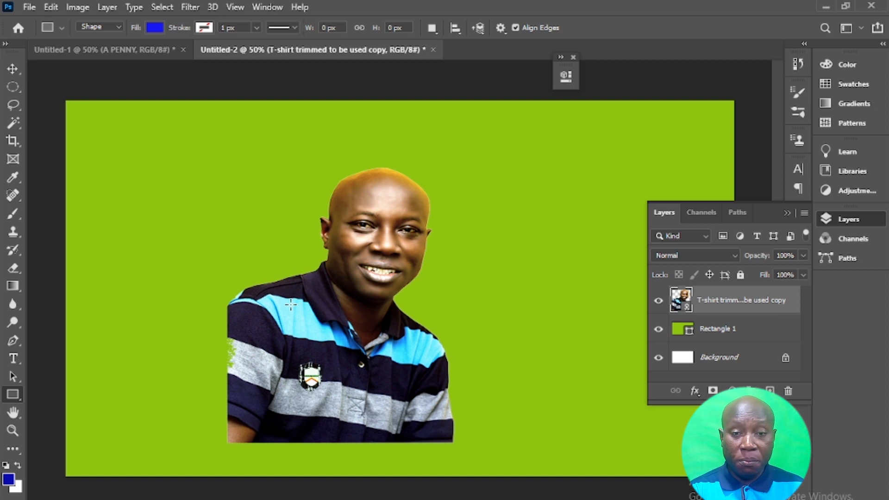
{"action": "left_click", "coordinate": [13, 69]}
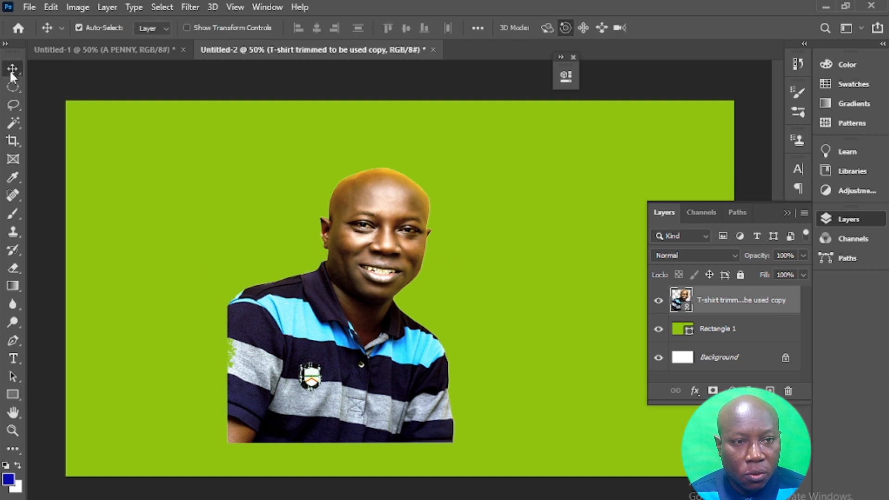
{"action": "left_click_drag", "start_coordinate": [319, 318], "coordinate": [150, 348]}
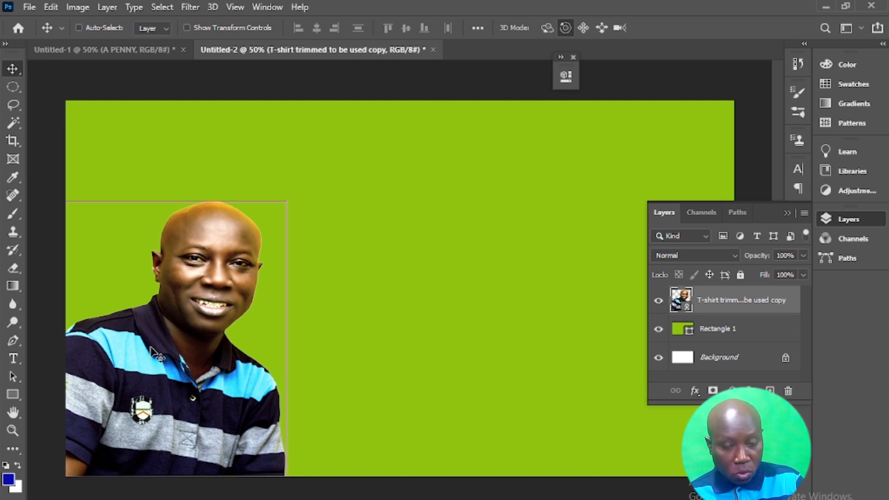
- Scale the portrait up to about 127% and position it at about X 408, Y 610 px
{"action": "key", "text": "ctrl+t"}
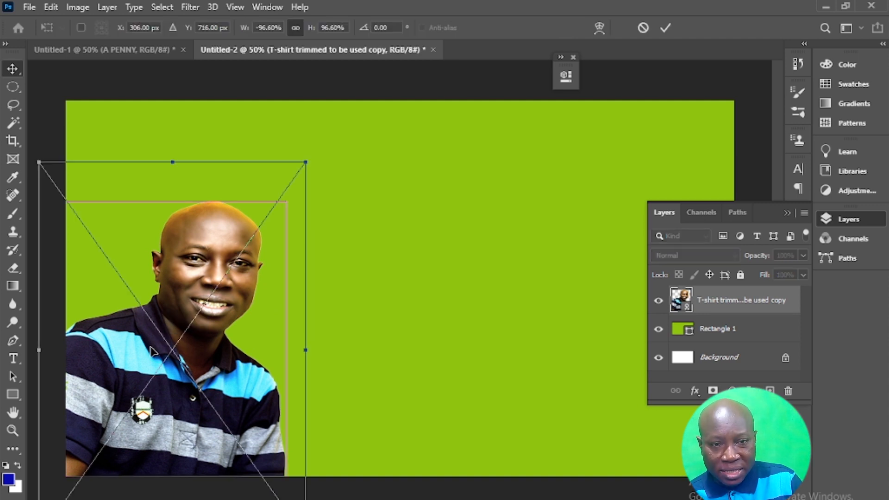
{"action": "left_click_drag", "start_coordinate": [311, 163], "coordinate": [386, 51]}
{"action": "left_click_drag", "start_coordinate": [252, 280], "coordinate": [245, 303]}
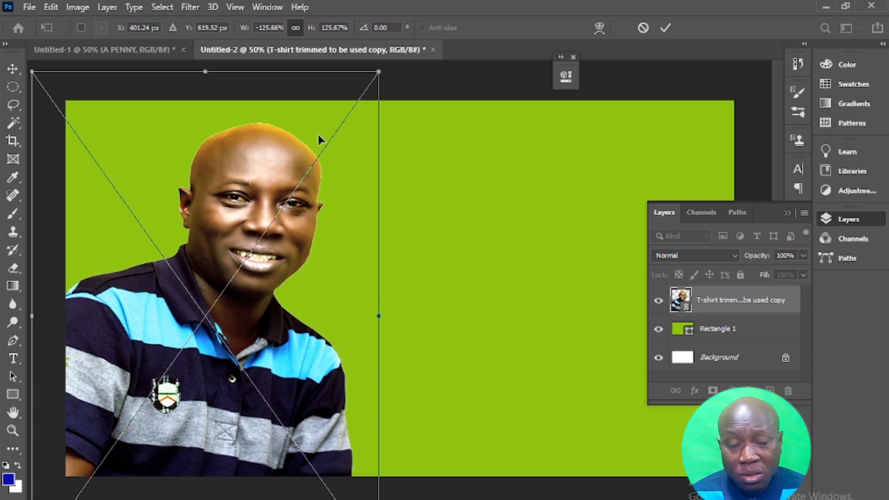
{"action": "left_click_drag", "start_coordinate": [379, 72], "coordinate": [383, 70]}
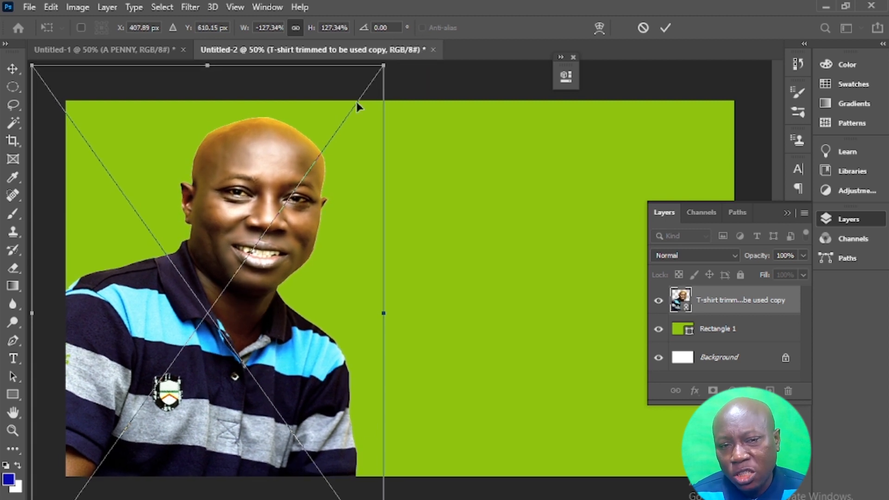
{"action": "double_click", "coordinate": [254, 233]}
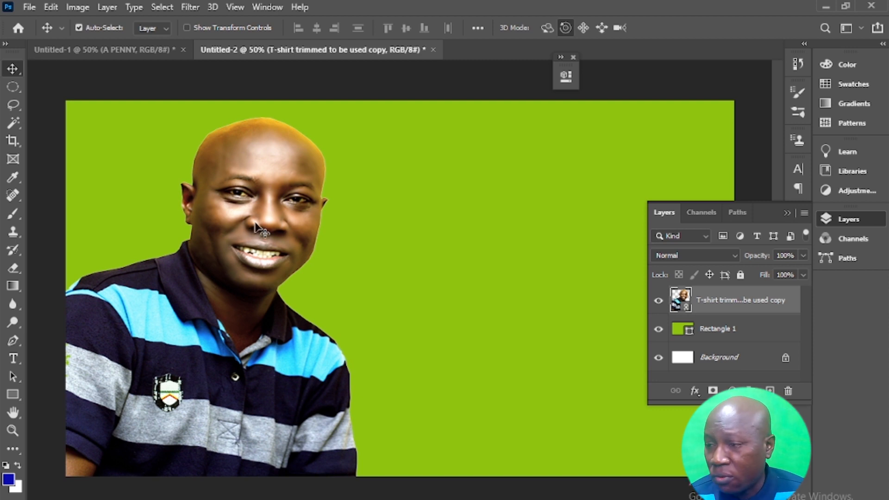
- Draw a rectangle of about 2066 x 356 px across the middle of the canvas and place its layer beneath the portrait
{"action": "left_click", "coordinate": [788, 213]}
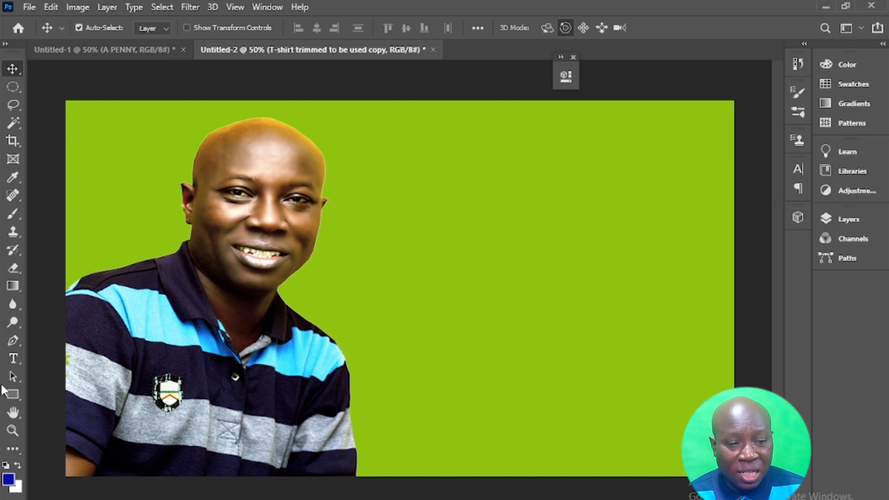
{"action": "left_click", "coordinate": [12, 395]}
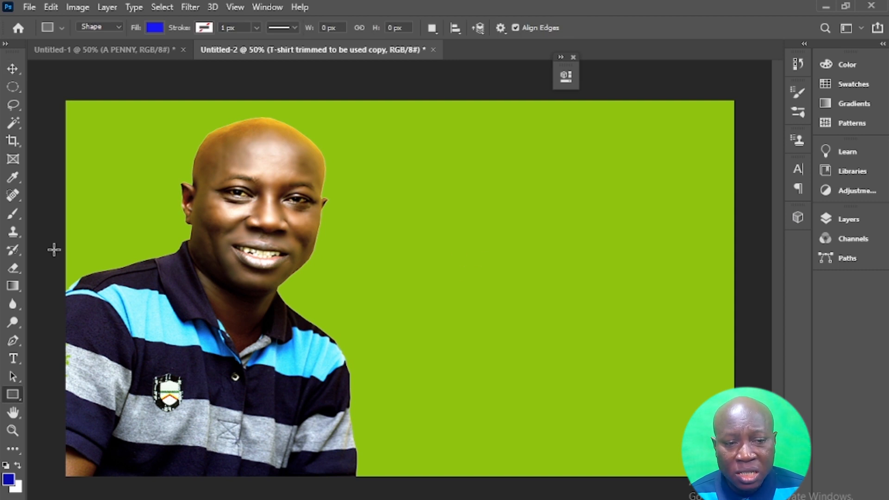
{"action": "mouse_move", "coordinate": [43, 226]}
{"action": "left_mouse_down"}
{"action": "mouse_move", "coordinate": [609, 349]}
{"action": "mouse_move", "coordinate": [763, 349]}
{"action": "left_mouse_up"}
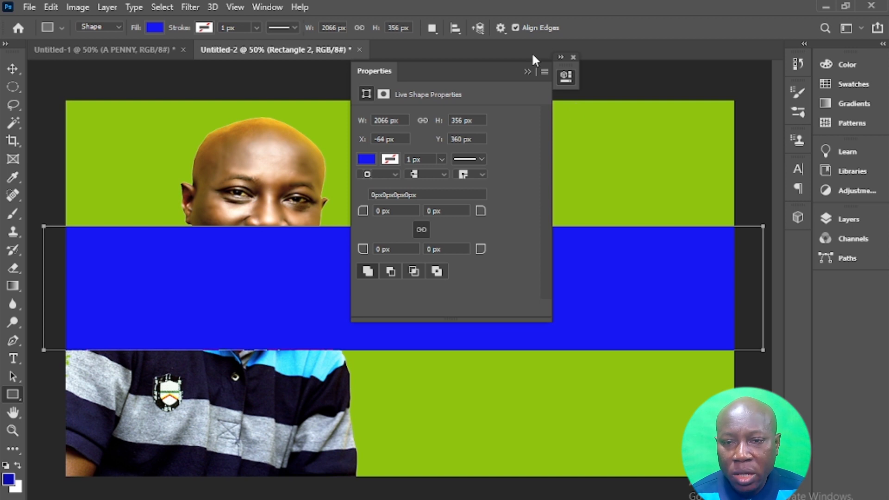
{"action": "left_click", "coordinate": [526, 70]}
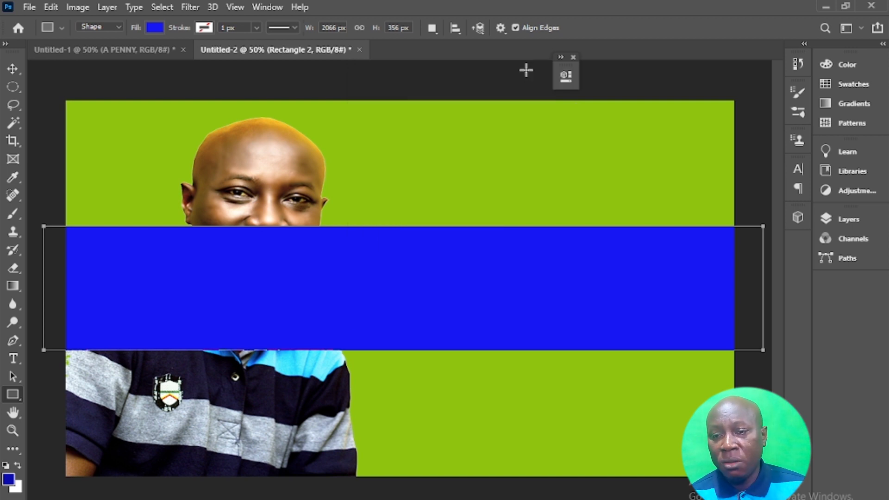
{"action": "left_click", "coordinate": [838, 220]}
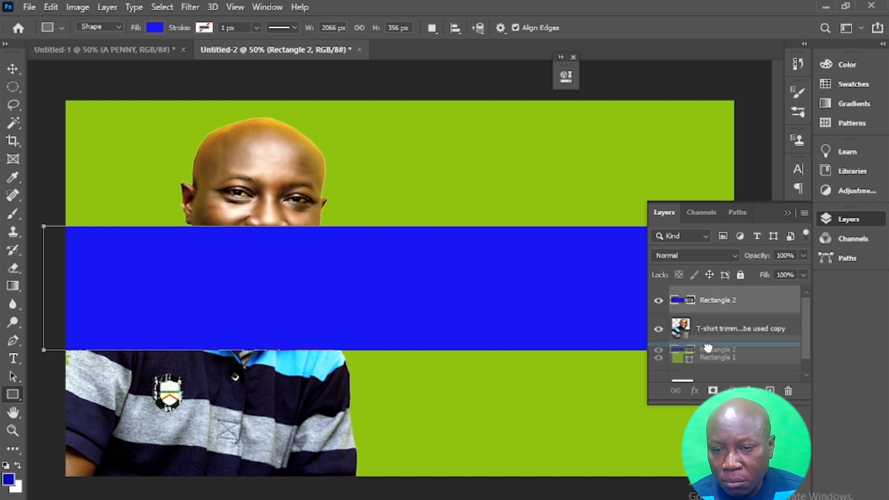
{"action": "left_click_drag", "start_coordinate": [708, 358], "coordinate": [710, 325]}
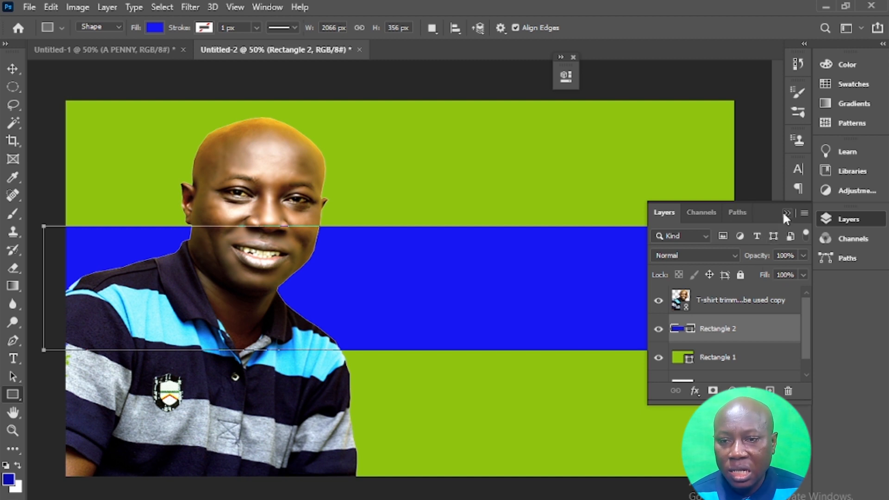
- Try recently used red and dark navy fills on the middle band and settle on red
{"action": "left_click", "coordinate": [155, 26]}
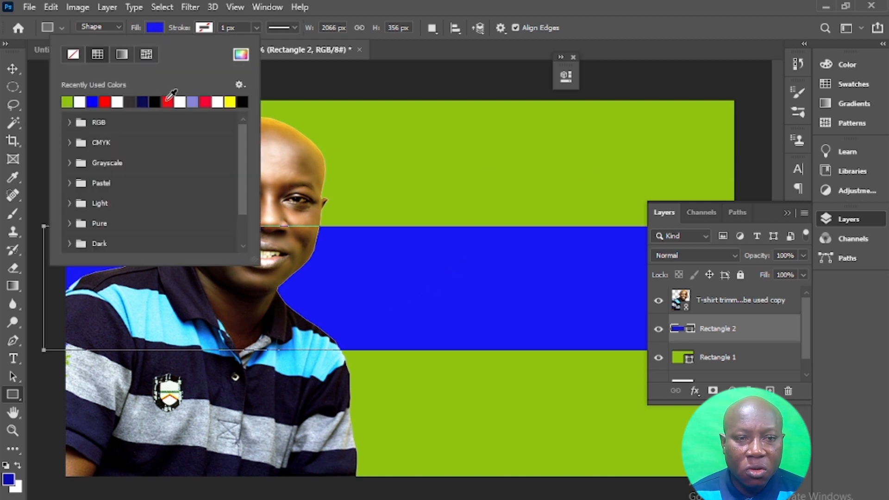
{"action": "left_click", "coordinate": [168, 100]}
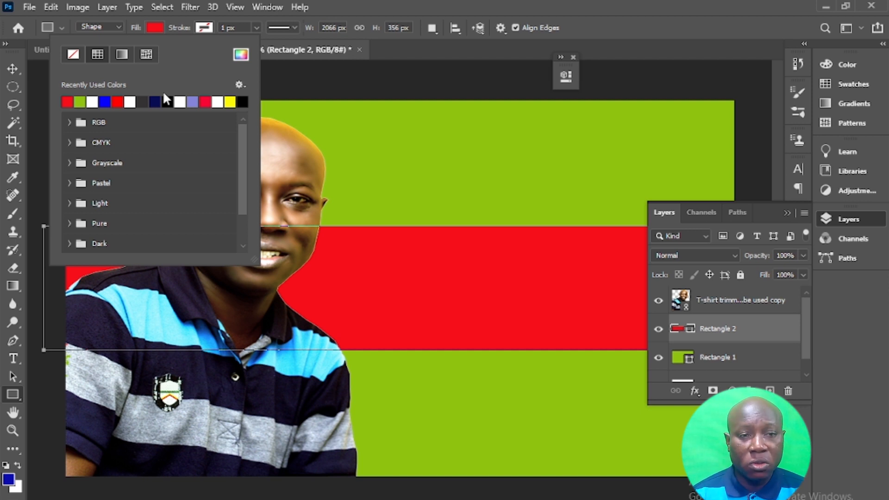
{"action": "left_click", "coordinate": [155, 101]}
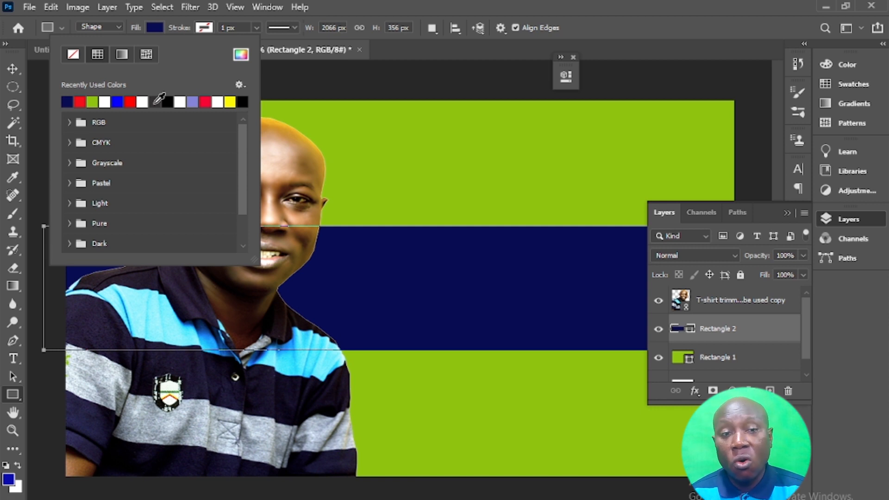
{"action": "left_click", "coordinate": [82, 101]}
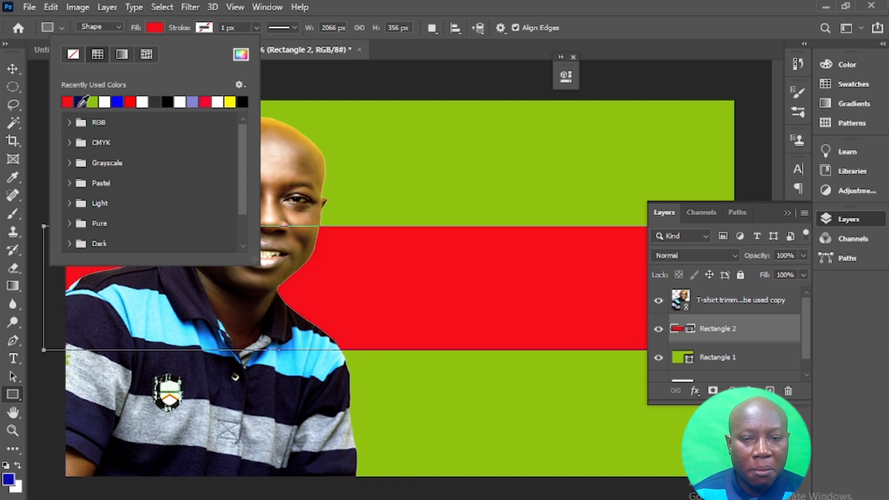
{"action": "left_click", "coordinate": [647, 30]}
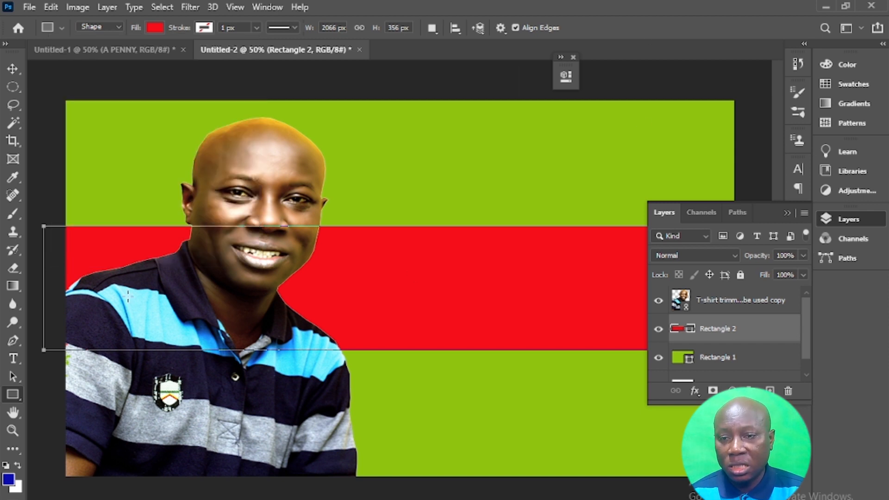
{"action": "left_click", "coordinate": [13, 68]}
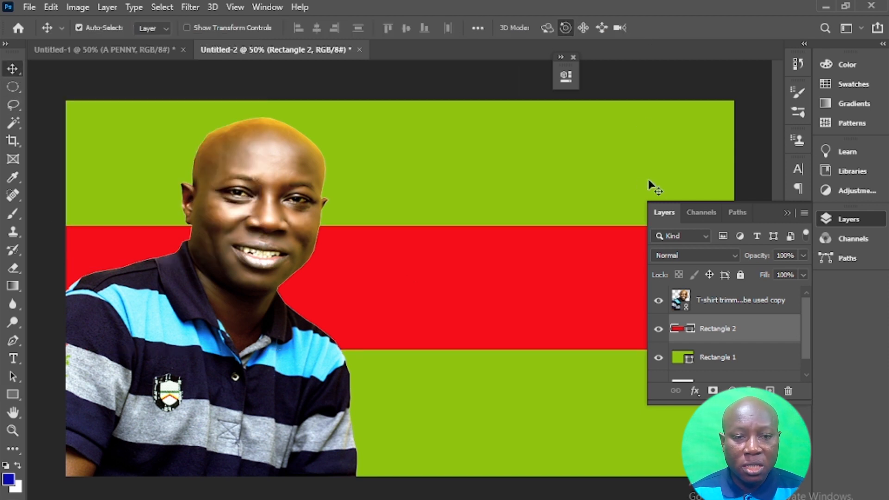
{"action": "left_click", "coordinate": [787, 212]}
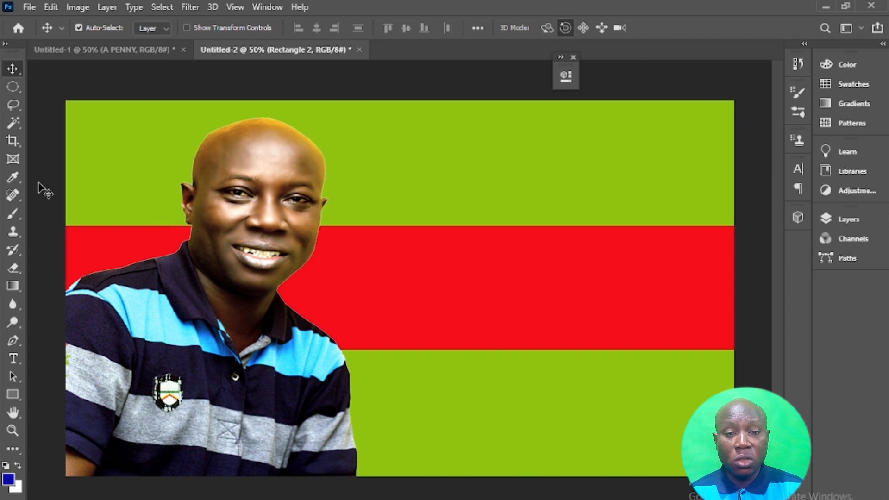
- Add the text "MAKE SIMPLE" on the green area beside the face
{"action": "left_click", "coordinate": [13, 358]}
{"action": "left_click", "coordinate": [383, 195]}
{"action": "type", "text": "MAK"}
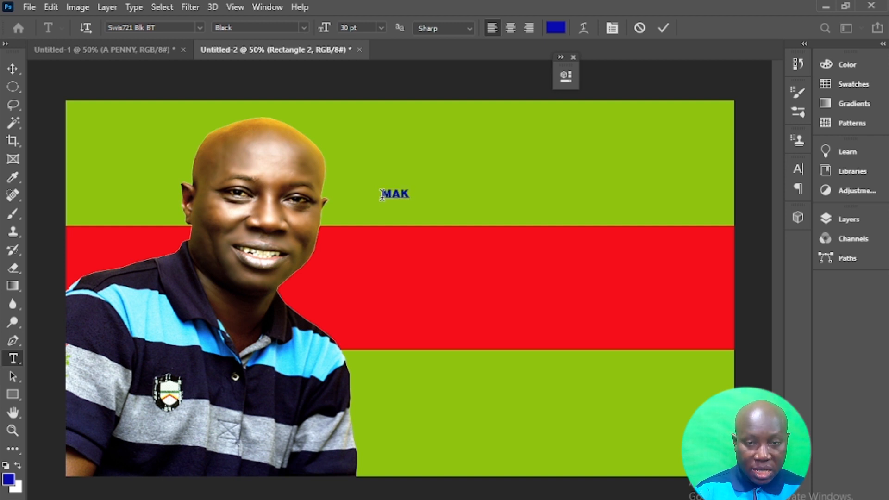
{"action": "type", "text": "E SIMPLE"}
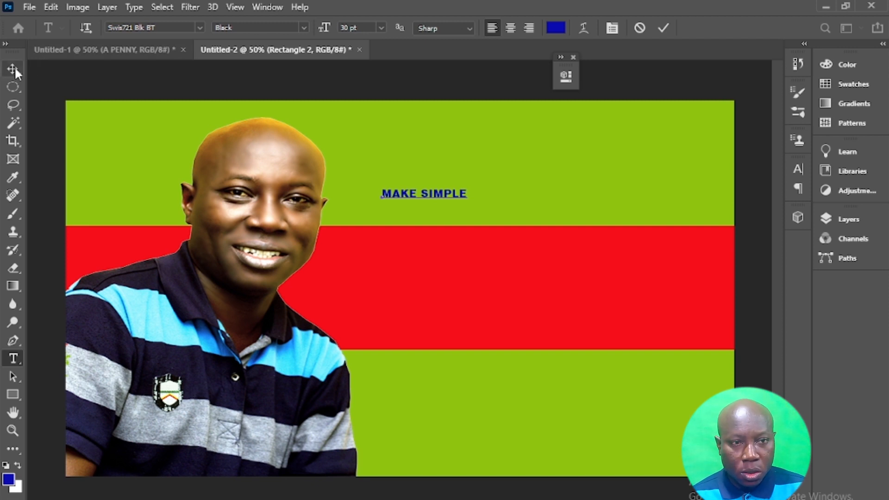
{"action": "left_click", "coordinate": [15, 66]}
- Enlarge the MAKE SIMPLE text to about 135 pt so it spans from the face to the canvas's right edge, just above the red band
{"action": "key", "text": "ctrl+t"}
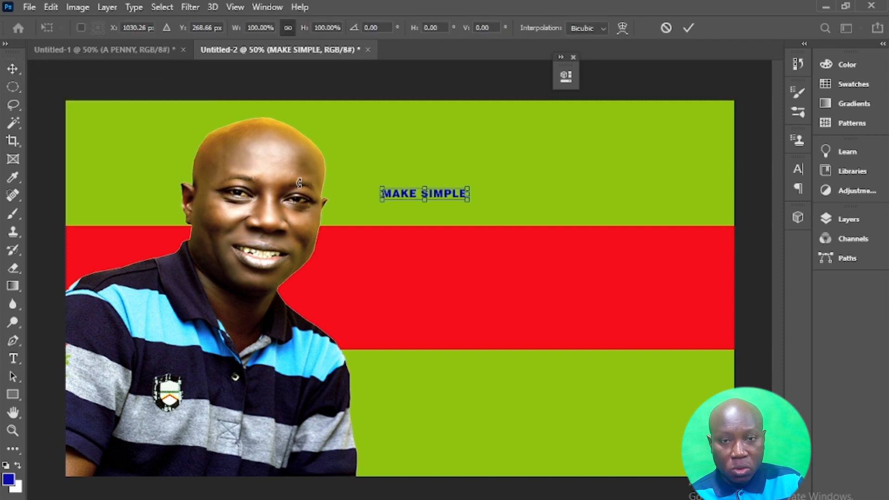
{"action": "left_click_drag", "start_coordinate": [468, 201], "coordinate": [706, 342]}
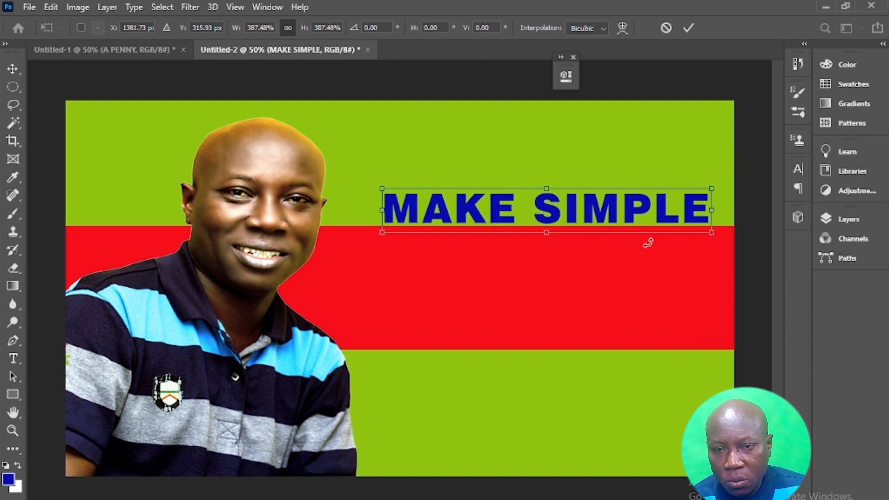
{"action": "left_click_drag", "start_coordinate": [618, 218], "coordinate": [587, 212]}
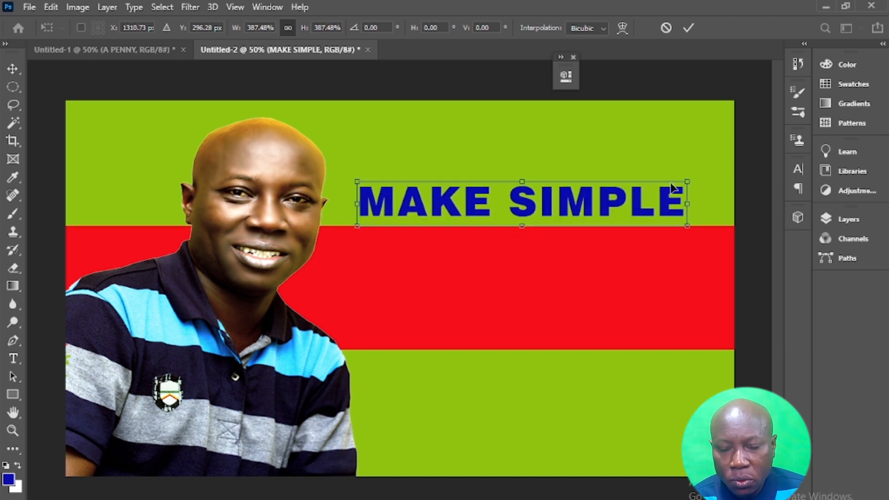
{"action": "left_click_drag", "start_coordinate": [687, 182], "coordinate": [724, 168]}
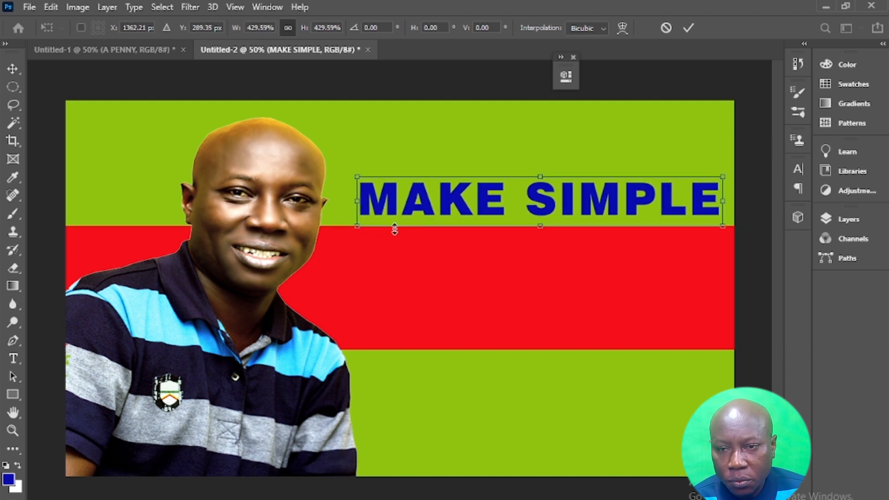
{"action": "left_click_drag", "start_coordinate": [354, 230], "coordinate": [339, 229]}
{"action": "key", "text": "Return"}
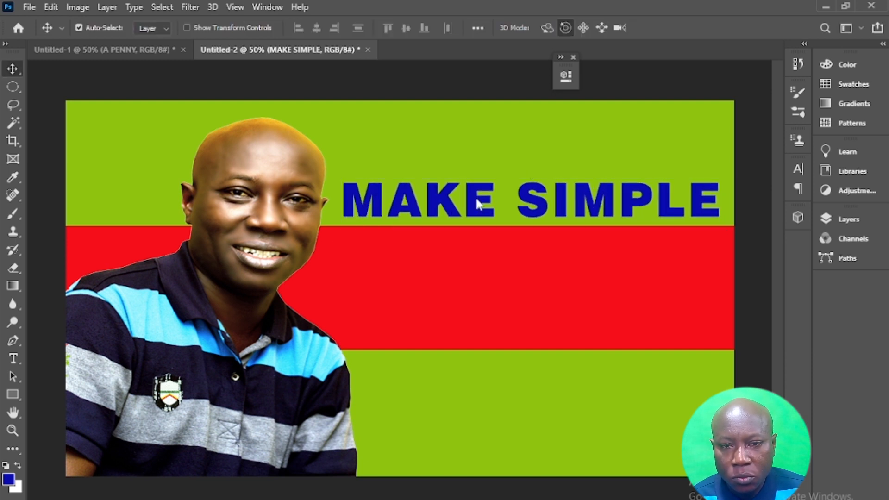
- Recolor the MAKE SIMPLE text white (#ffffff)
{"action": "double_click", "coordinate": [436, 194]}
{"action": "left_click", "coordinate": [555, 27]}
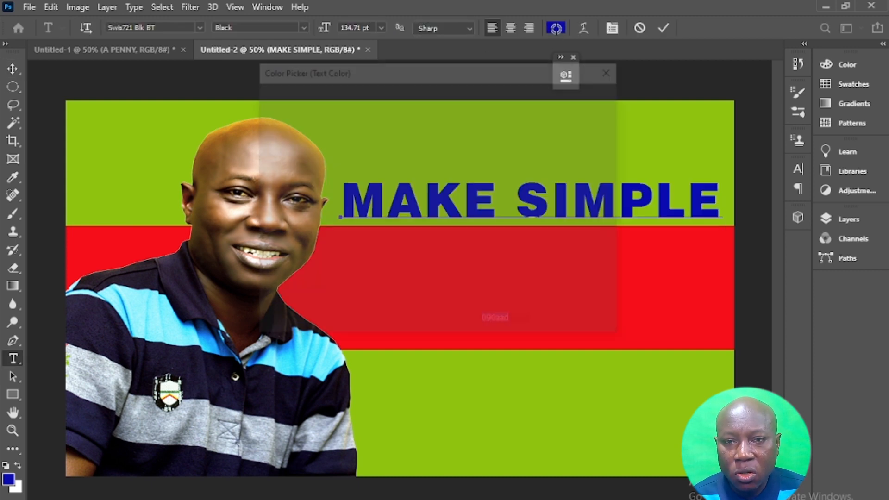
{"action": "left_click_drag", "start_coordinate": [302, 118], "coordinate": [260, 101]}
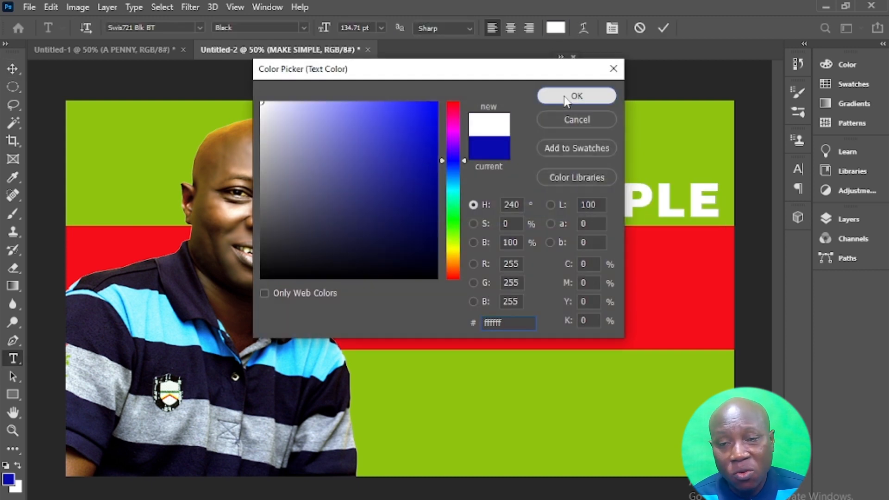
{"action": "left_click", "coordinate": [576, 96]}
{"action": "left_click", "coordinate": [14, 68]}
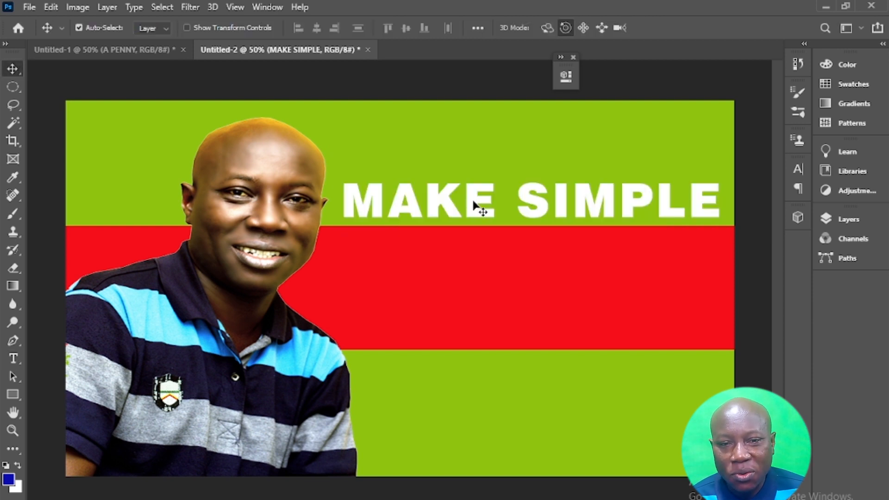
- Change the font of the whole MAKE SIMPLE text to Myriad Pro in the Bold style
{"action": "double_click", "coordinate": [476, 206]}
{"action": "left_click", "coordinate": [201, 27]}
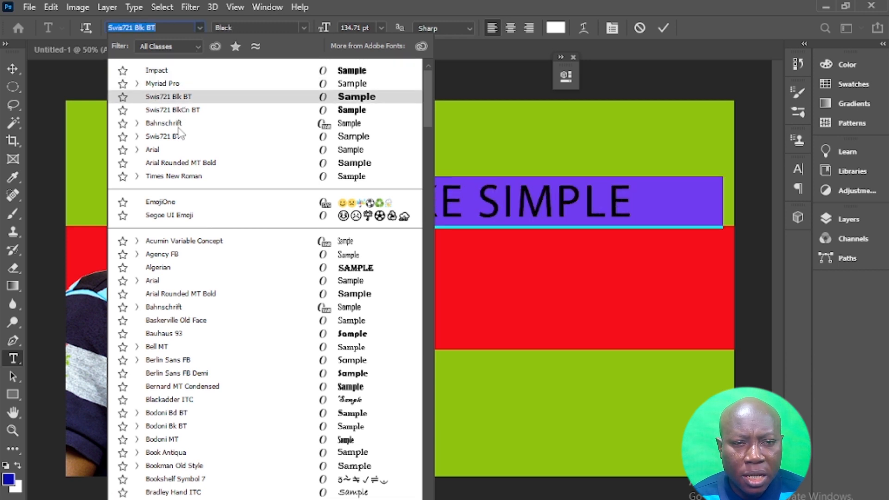
{"action": "left_click", "coordinate": [181, 84]}
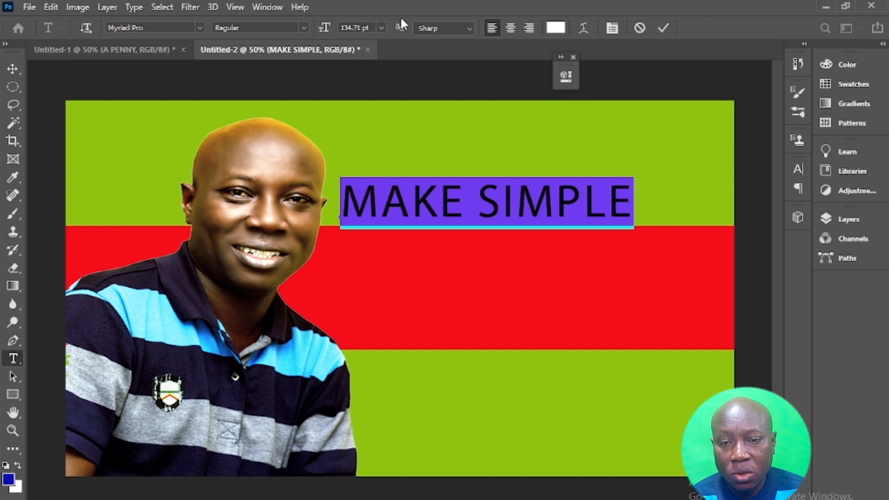
{"action": "left_click", "coordinate": [308, 26]}
{"action": "left_click", "coordinate": [273, 65]}
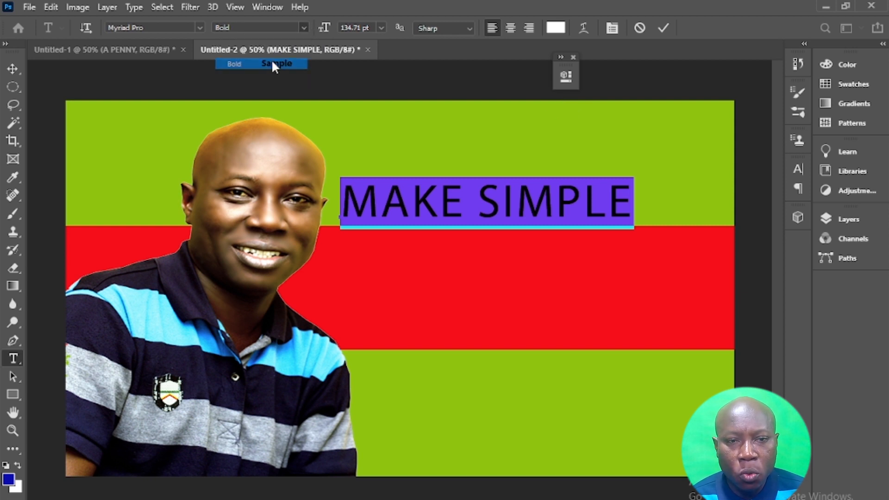
- Enlarge the MAKE SIMPLE text to about 120% and shift it slightly so it fills the space beside the face
{"action": "left_click", "coordinate": [13, 69]}
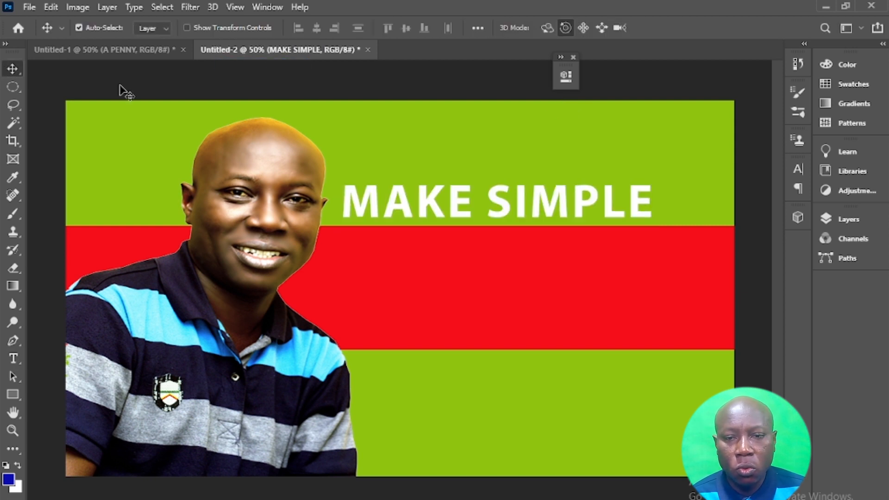
{"action": "key", "text": "ctrl+t"}
{"action": "left_click_drag", "start_coordinate": [654, 176], "coordinate": [715, 155]}
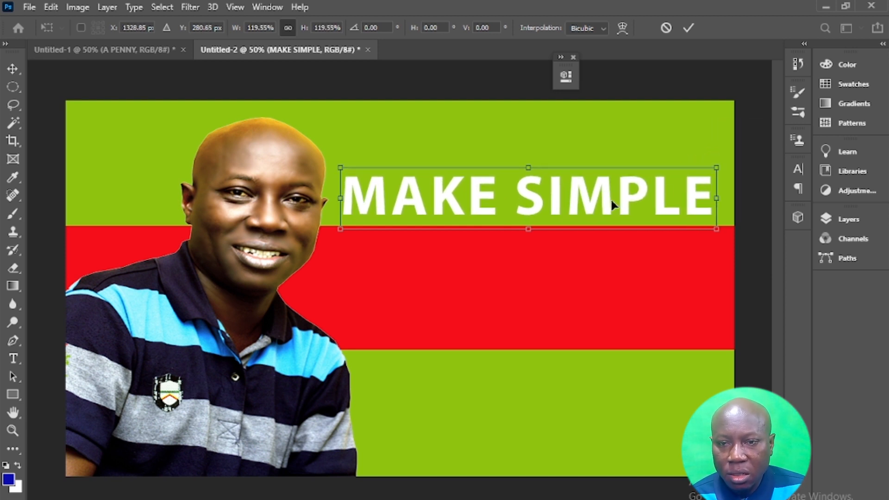
{"action": "key", "text": "Return"}
{"action": "left_click_drag", "start_coordinate": [601, 204], "coordinate": [604, 200]}
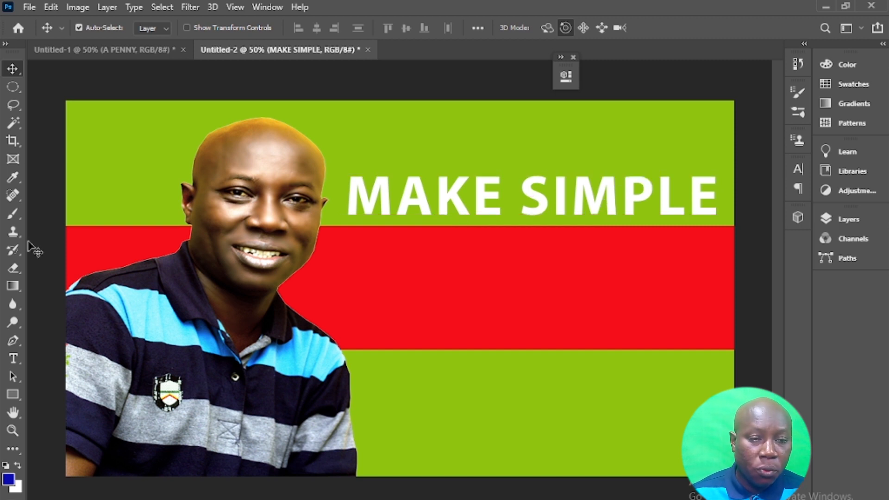
- Duplicate the MAKE SIMPLE text onto the red band and change the copy's wording to "YOUTUBE"
{"action": "left_click", "coordinate": [413, 208], "text": "alt"}
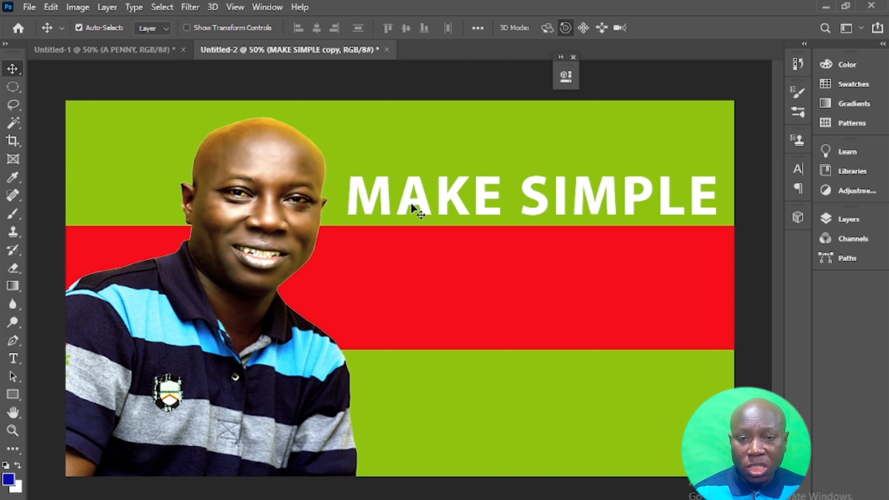
{"action": "left_click_drag", "start_coordinate": [411, 204], "coordinate": [400, 285]}
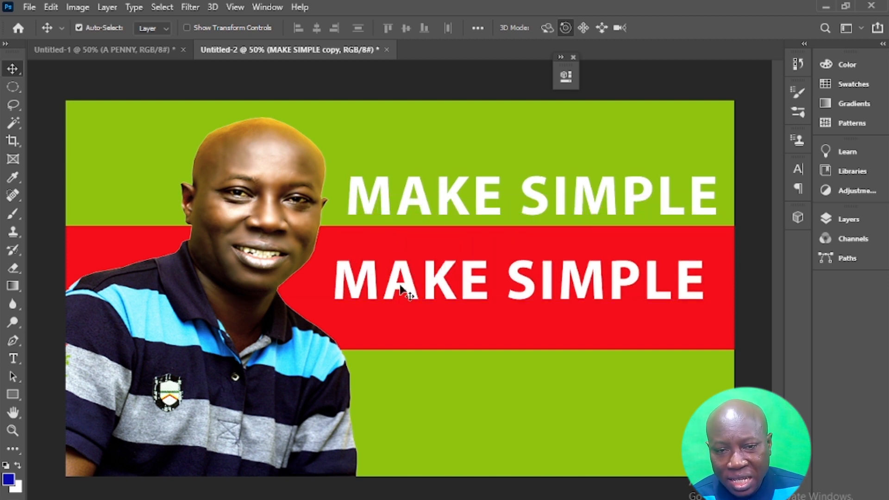
{"action": "double_click", "coordinate": [401, 288]}
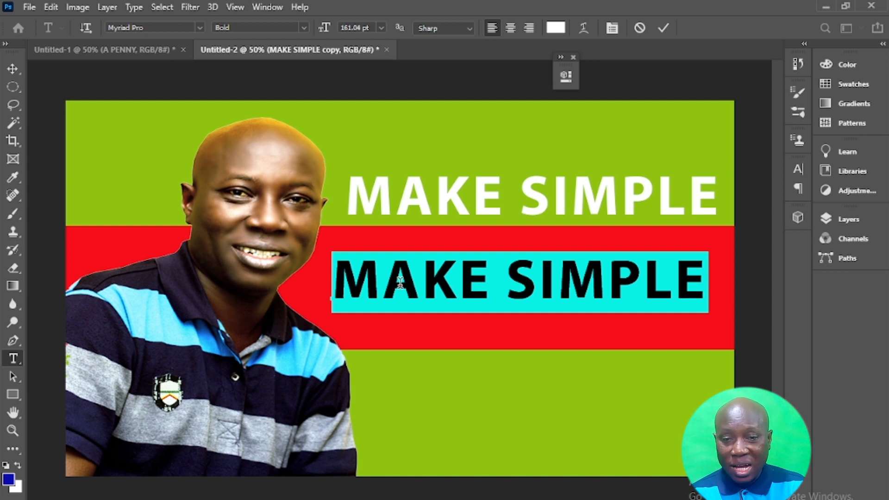
{"action": "type", "text": "YOUTUBE"}
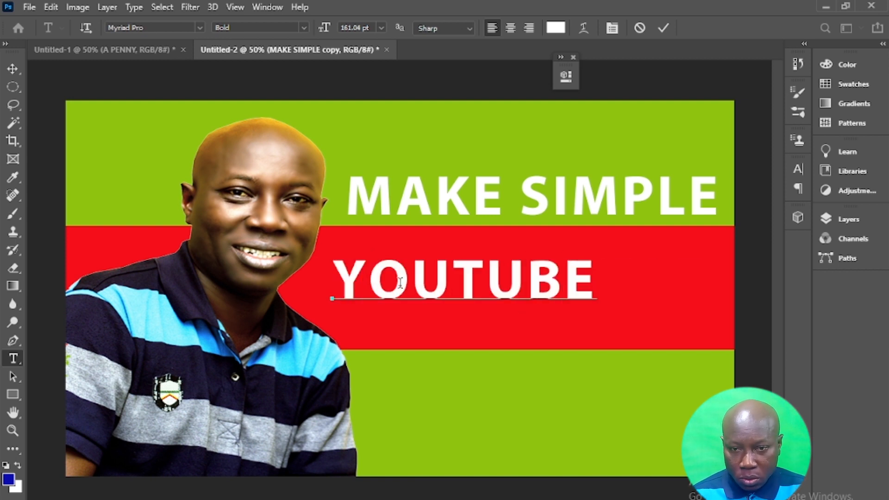
- Change the font of the whole YOUTUBE text to Impact
{"action": "key", "text": "ctrl+a"}
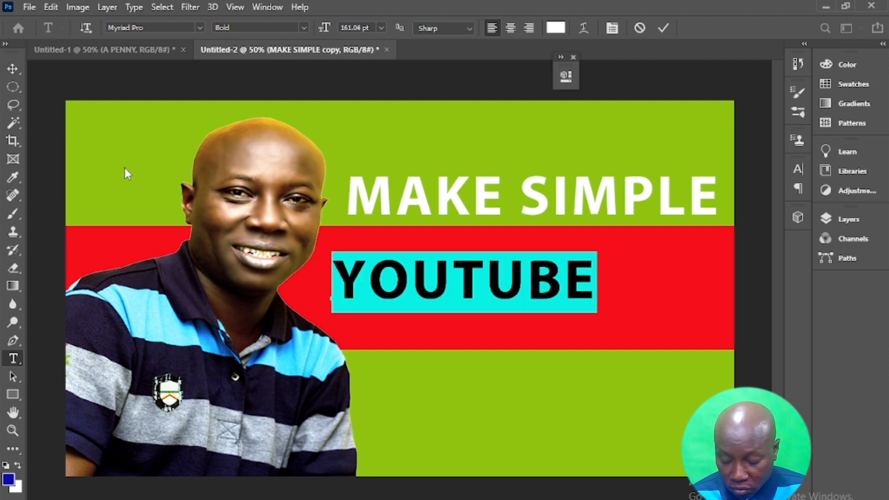
{"action": "left_click", "coordinate": [200, 27]}
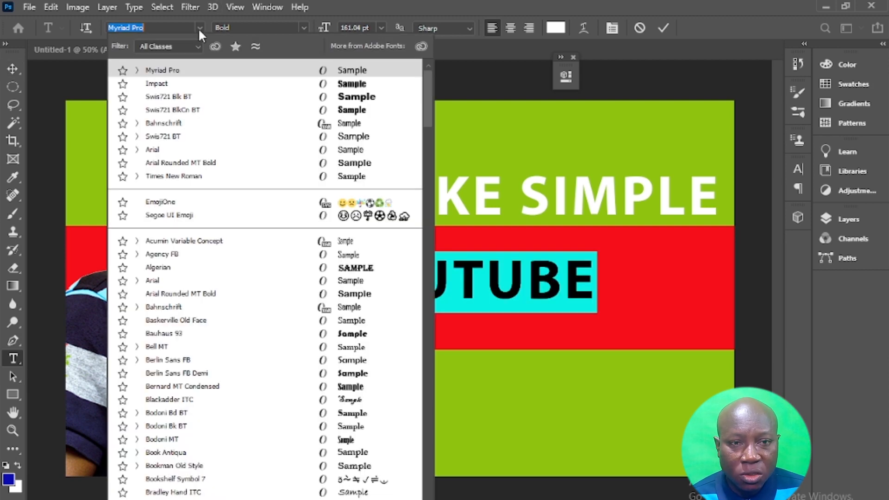
{"action": "left_click", "coordinate": [170, 84]}
{"action": "left_click", "coordinate": [15, 72]}
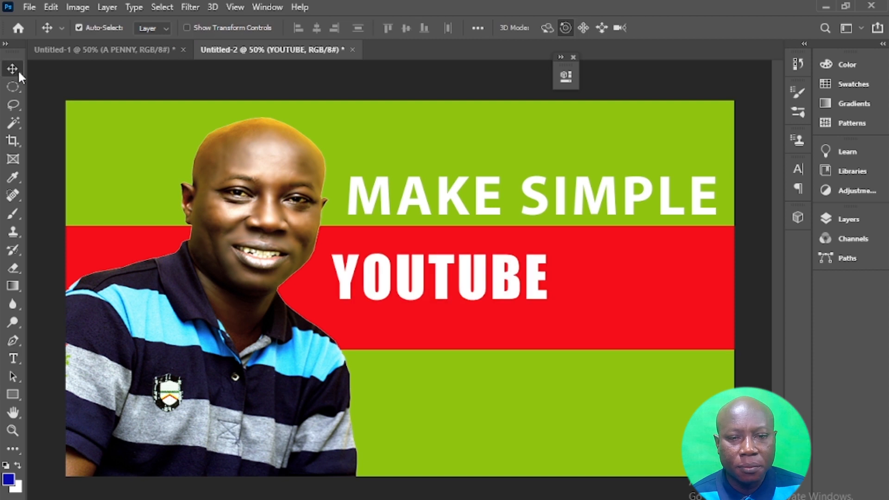
- Scale the YOUTUBE text to about 181% width and 159% height, and place it near the red band's upper edge
{"action": "key", "text": "ctrl+t"}
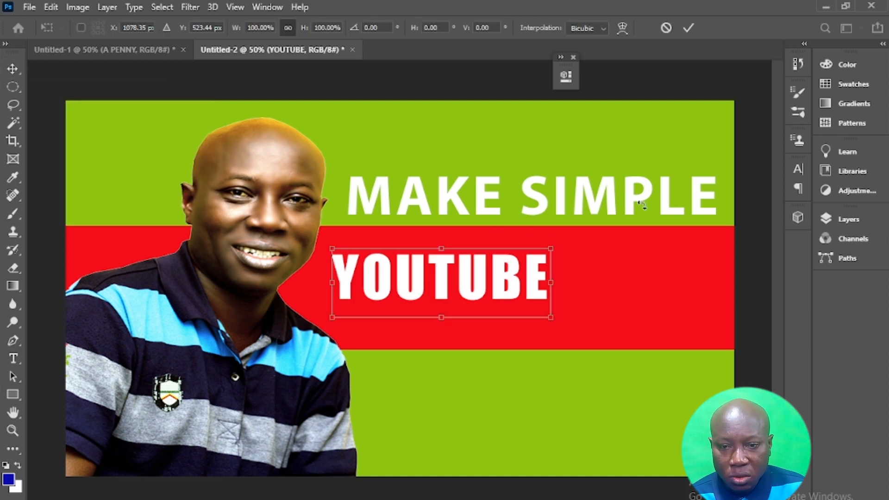
{"action": "left_click_drag", "start_coordinate": [550, 317], "coordinate": [735, 396]}
{"action": "left_click_drag", "start_coordinate": [332, 248], "coordinate": [314, 243]}
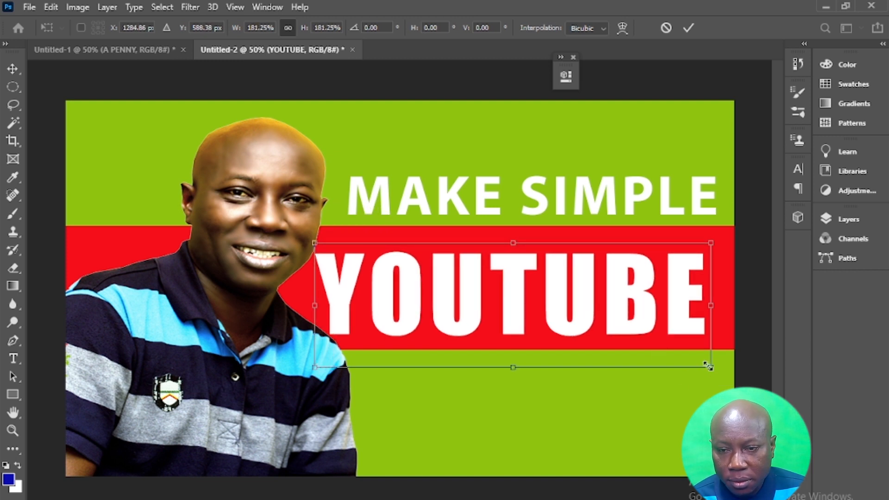
{"action": "left_click_drag", "start_coordinate": [711, 367], "coordinate": [632, 337]}
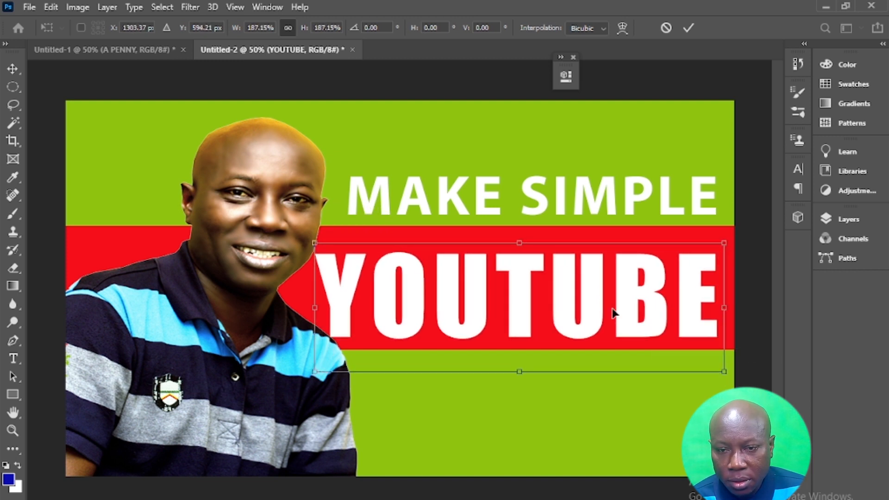
{"action": "left_click_drag", "start_coordinate": [629, 307], "coordinate": [633, 298]}
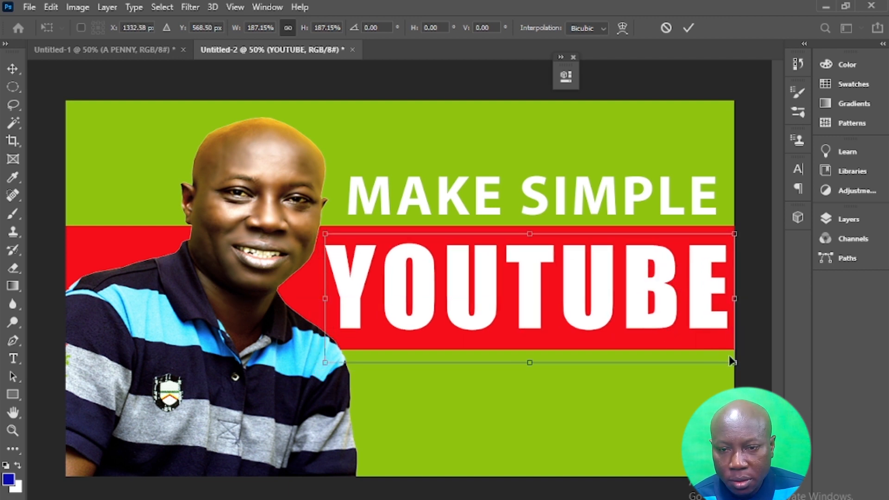
{"action": "left_click_drag", "start_coordinate": [735, 363], "coordinate": [669, 337]}
{"action": "left_click_drag", "start_coordinate": [667, 284], "coordinate": [722, 292]}
{"action": "key", "text": "ctrl+z"}
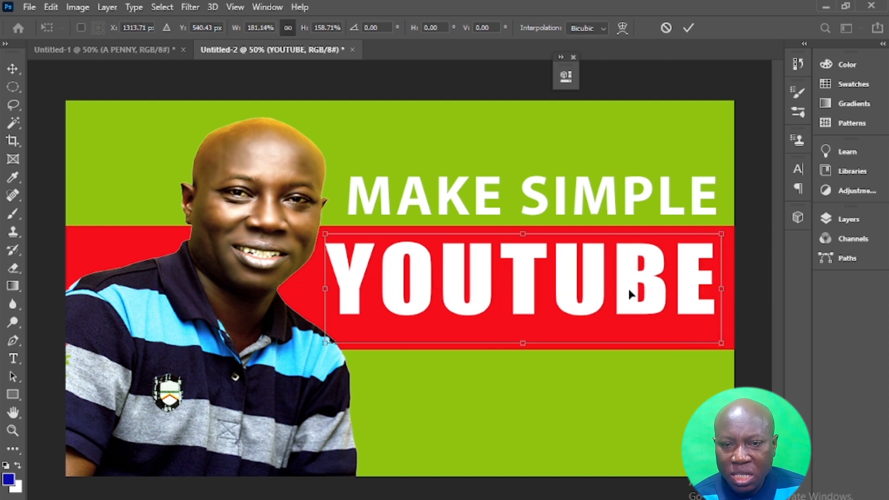
{"action": "key", "text": "Return"}
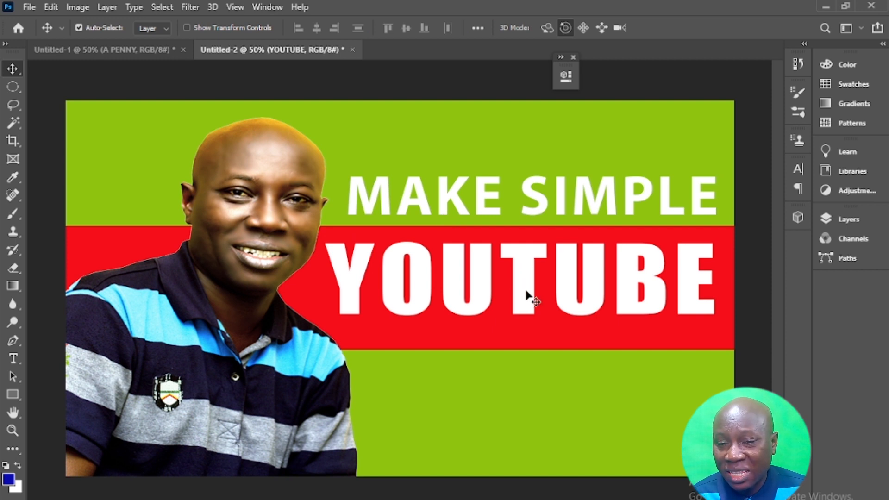
{"action": "left_click_drag", "start_coordinate": [527, 291], "coordinate": [527, 288]}
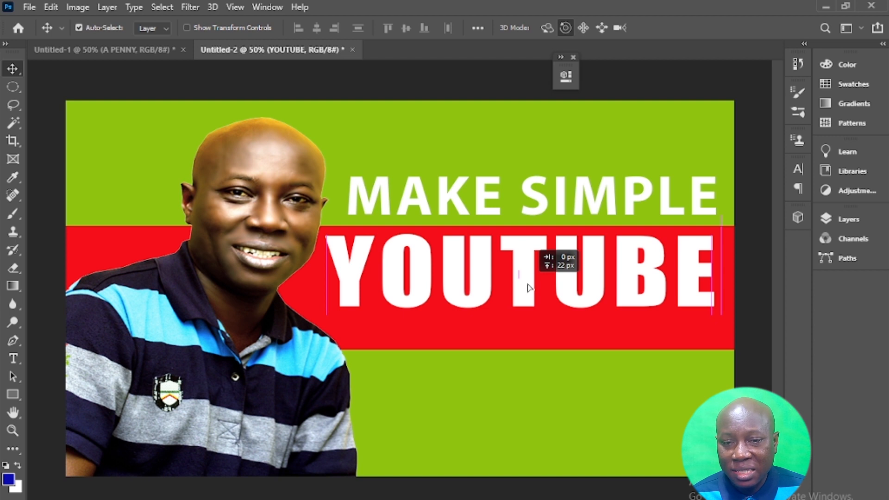
{"action": "left_click_drag", "start_coordinate": [528, 286], "coordinate": [527, 285]}
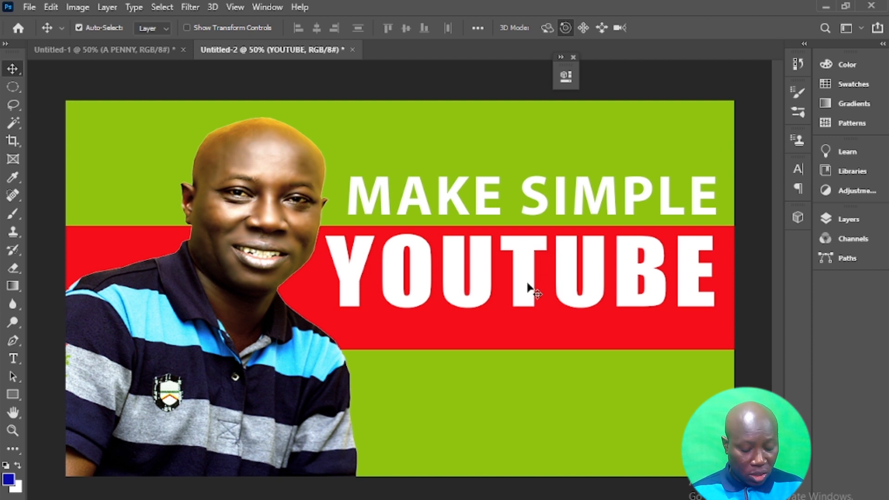
- Duplicate the YOUTUBE text directly below itself and change the copy's wording to "THUMBNAIL"
{"action": "key", "text": "ctrl"}
{"action": "key", "text": "ctrl+j"}
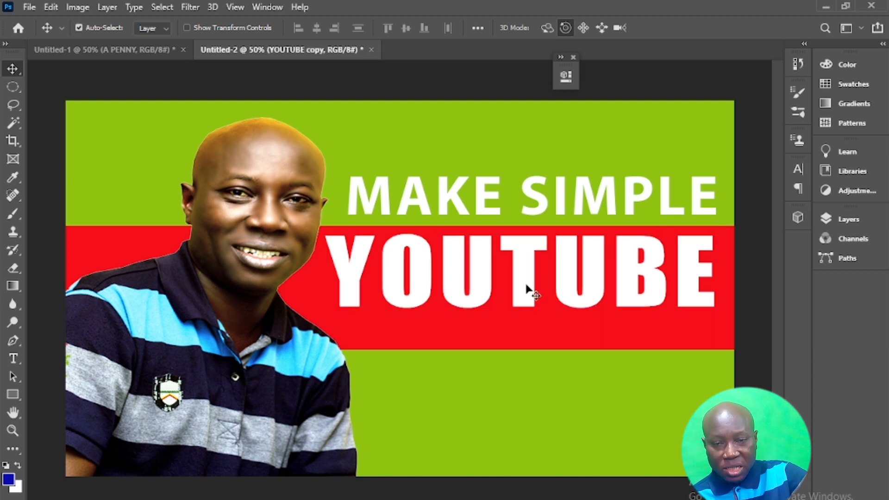
{"action": "left_click_drag", "start_coordinate": [526, 287], "coordinate": [521, 363]}
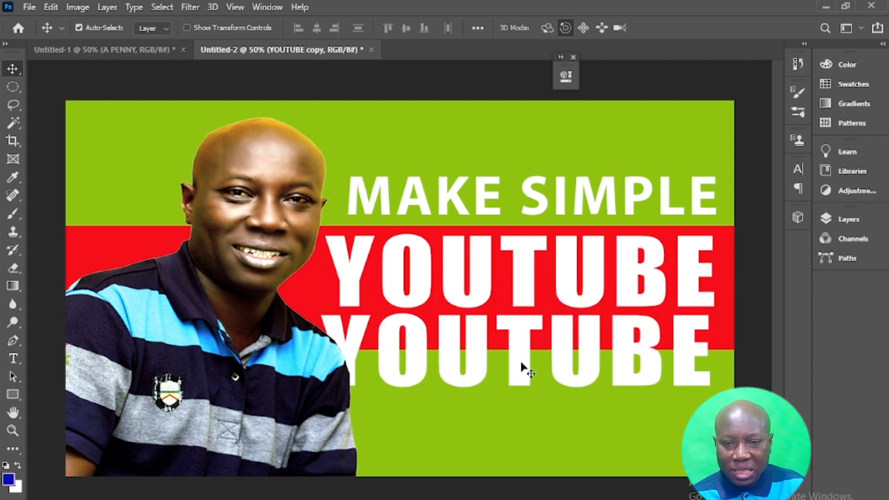
{"action": "double_click", "coordinate": [521, 361]}
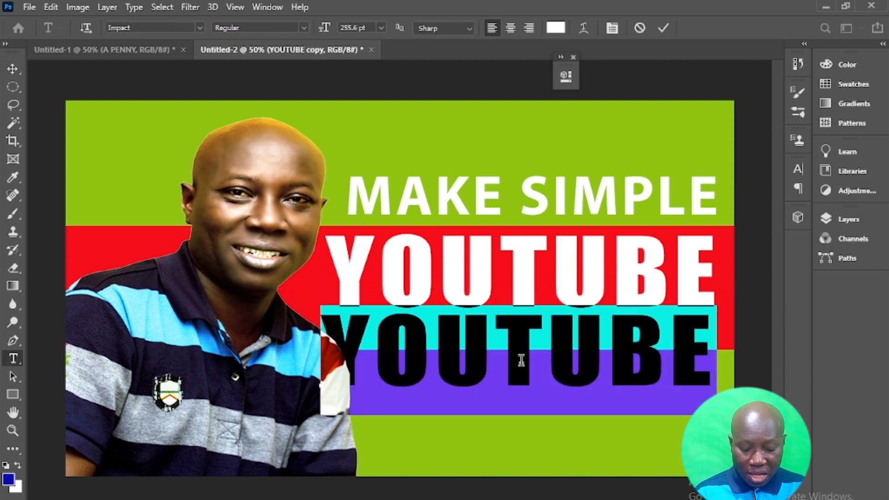
{"action": "type", "text": "THUMBNA"}
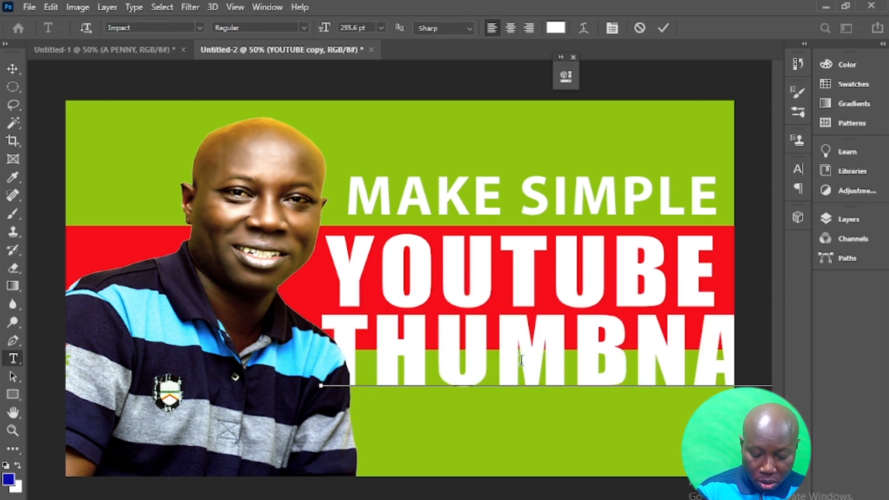
{"action": "left_click", "coordinate": [16, 68]}
- Scale the THUMBNAIL text to about 74% width and 49% height so it fits under YOUTUBE within the red band
{"action": "key", "text": "ctrl+t"}
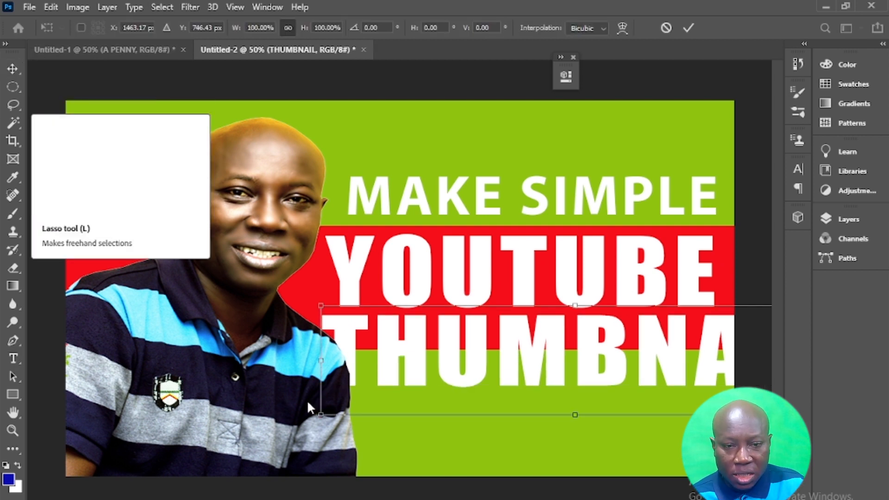
{"action": "left_click_drag", "start_coordinate": [319, 416], "coordinate": [468, 381]}
{"action": "left_click_drag", "start_coordinate": [530, 341], "coordinate": [411, 341]}
{"action": "left_click_drag", "start_coordinate": [668, 354], "coordinate": [721, 348]}
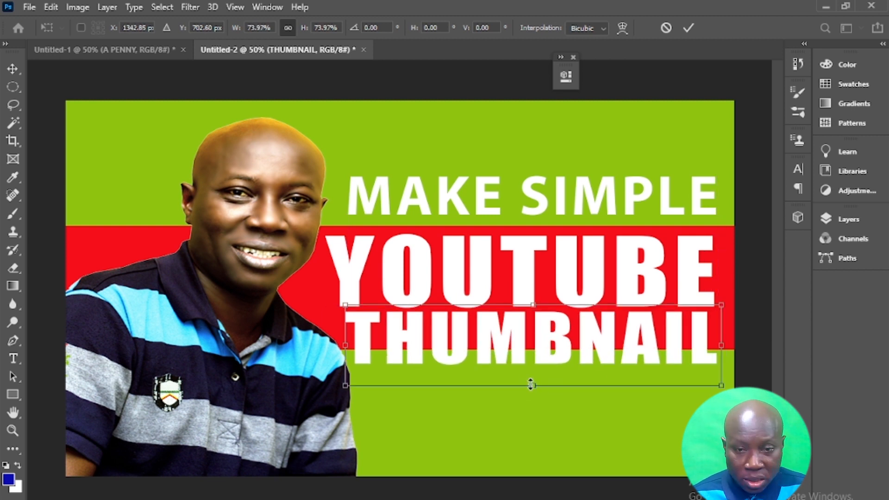
{"action": "left_click_drag", "start_coordinate": [534, 385], "coordinate": [531, 358]}
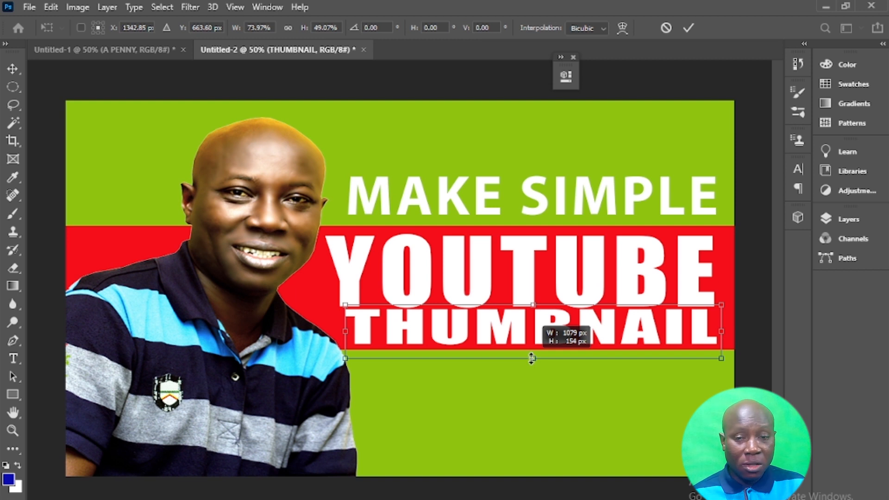
{"action": "left_click_drag", "start_coordinate": [532, 359], "coordinate": [531, 358]}
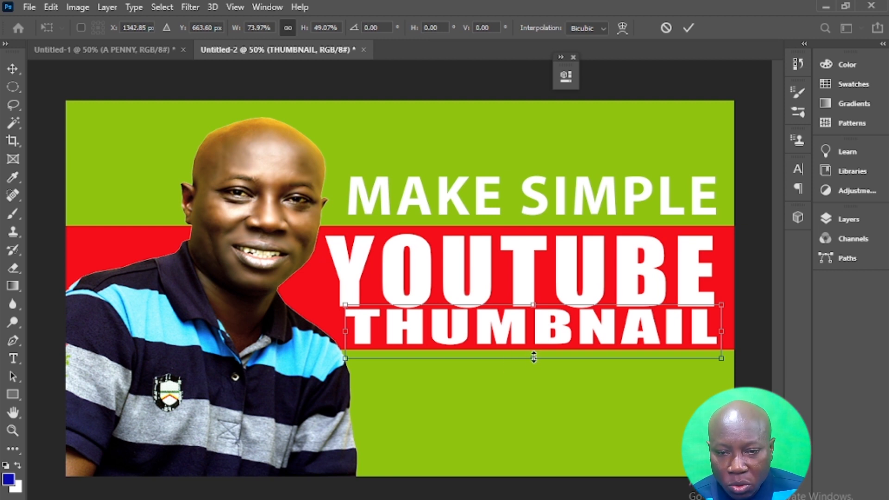
- Nudge the THUMBNAIL text down 6 px to separate it from YOUTUBE and apply the transform
{"action": "key", "text": "Down"}
{"action": "key", "text": "Down"}
{"action": "key", "text": "Down"}
{"action": "key", "text": "Down"}
{"action": "key", "text": "Down"}
{"action": "key", "text": "Down"}
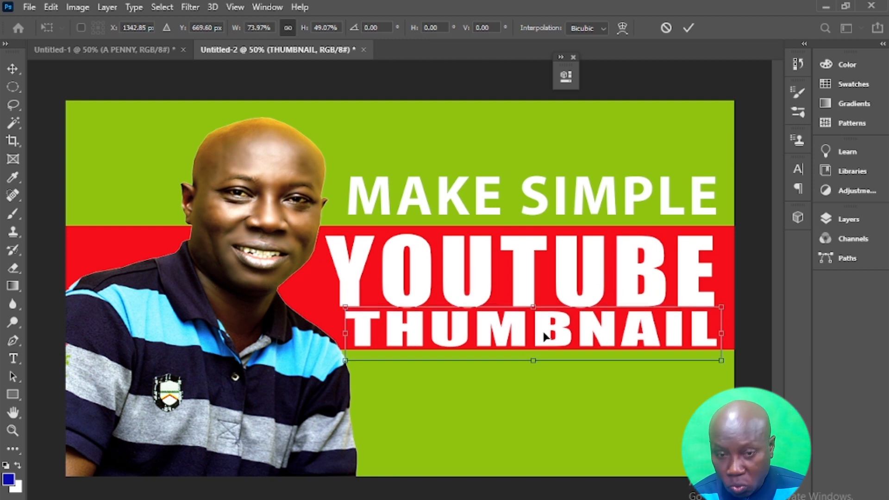
{"action": "key", "text": "Return"}
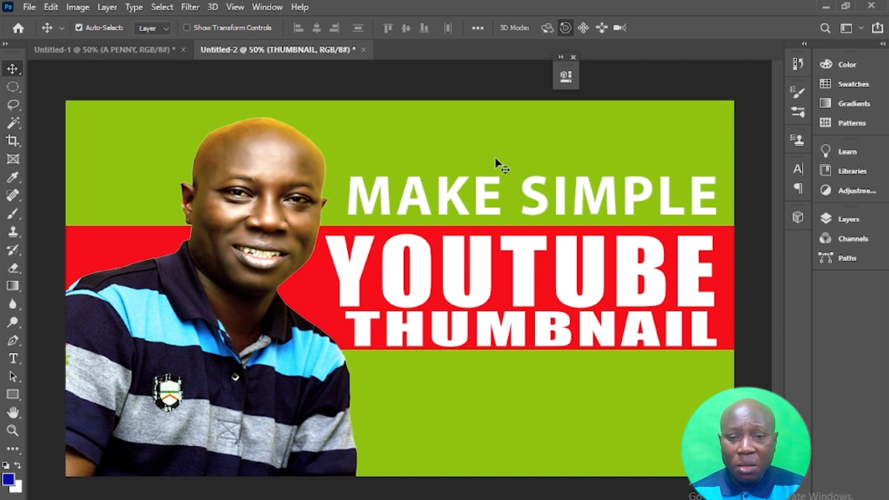
- Add a black Multiply drop shadow to the MAKE SIMPLE text with 100% opacity, 10 px distance, 11% spread and 16 px size
{"action": "left_click", "coordinate": [456, 199]}
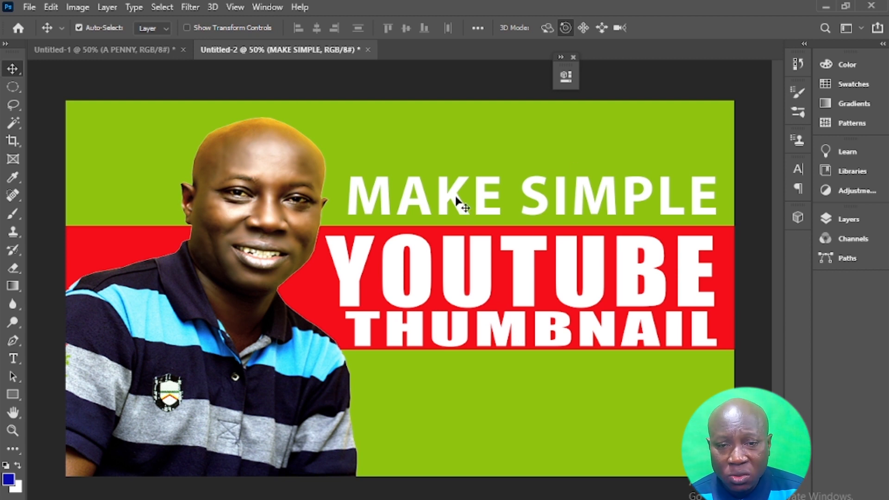
{"action": "left_click", "coordinate": [840, 222]}
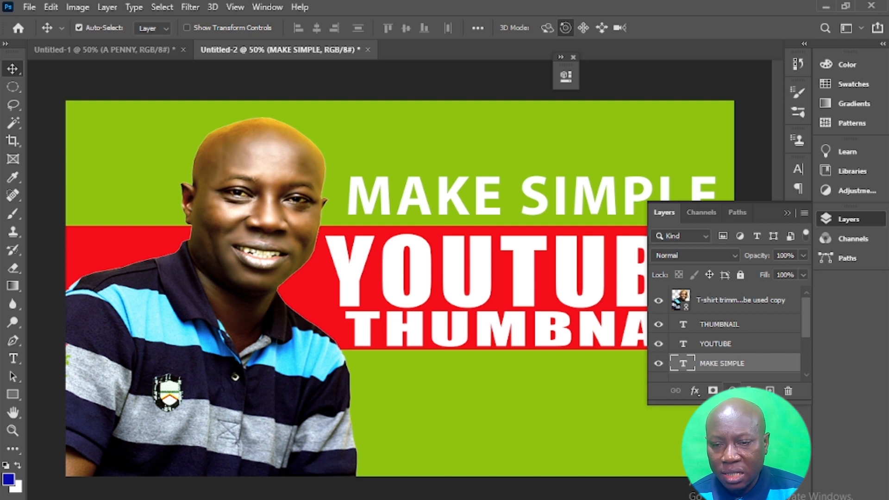
{"action": "left_click", "coordinate": [696, 392]}
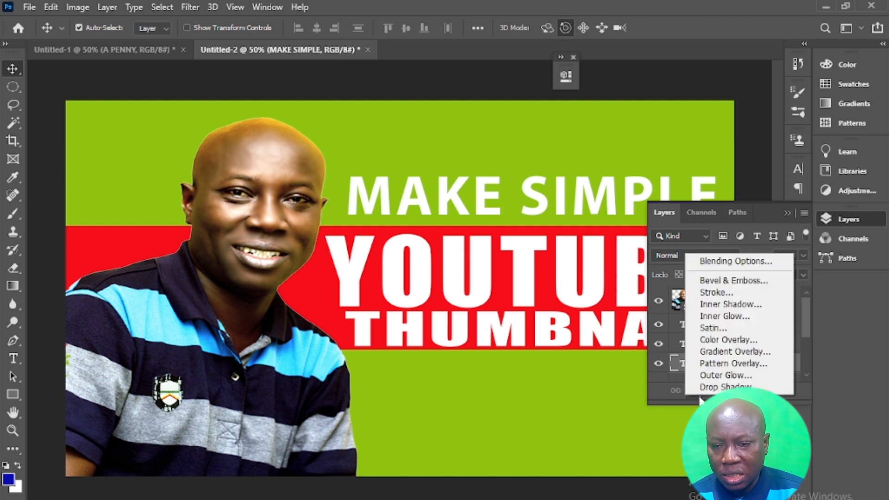
{"action": "left_click", "coordinate": [715, 388]}
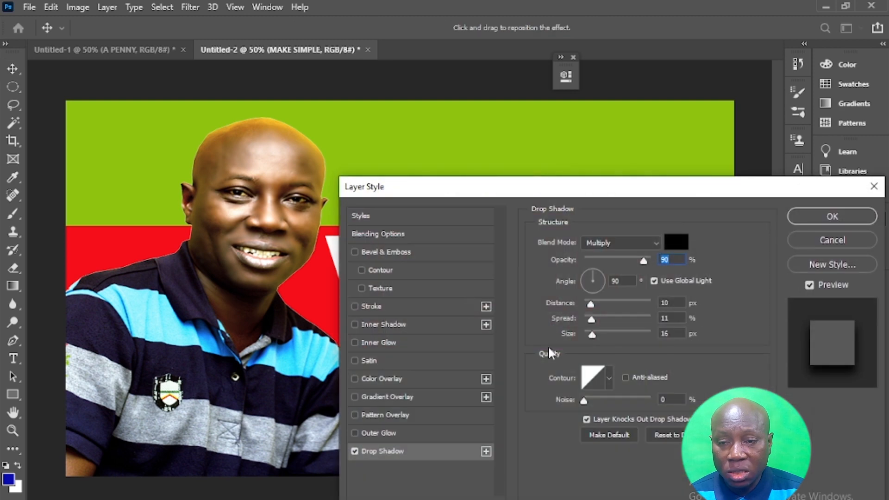
{"action": "left_click_drag", "start_coordinate": [570, 198], "coordinate": [632, 338]}
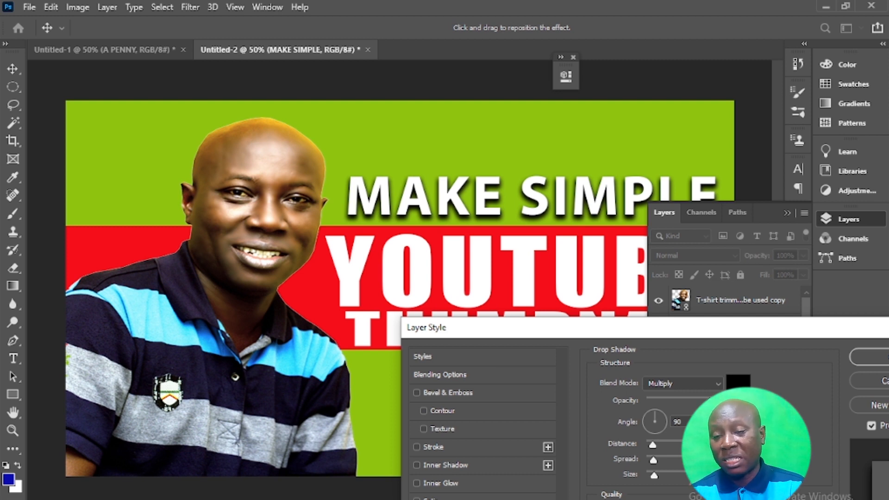
{"action": "left_click_drag", "start_coordinate": [717, 401], "coordinate": [665, 405]}
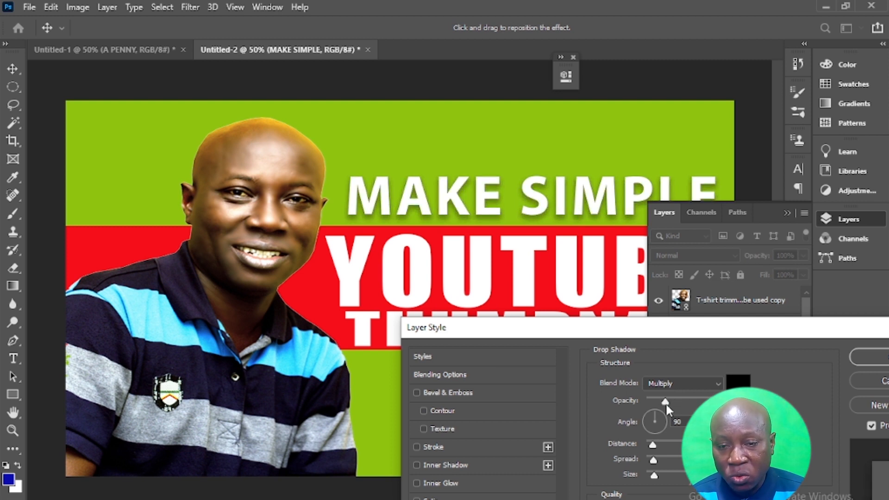
{"action": "left_click_drag", "start_coordinate": [665, 401], "coordinate": [715, 402]}
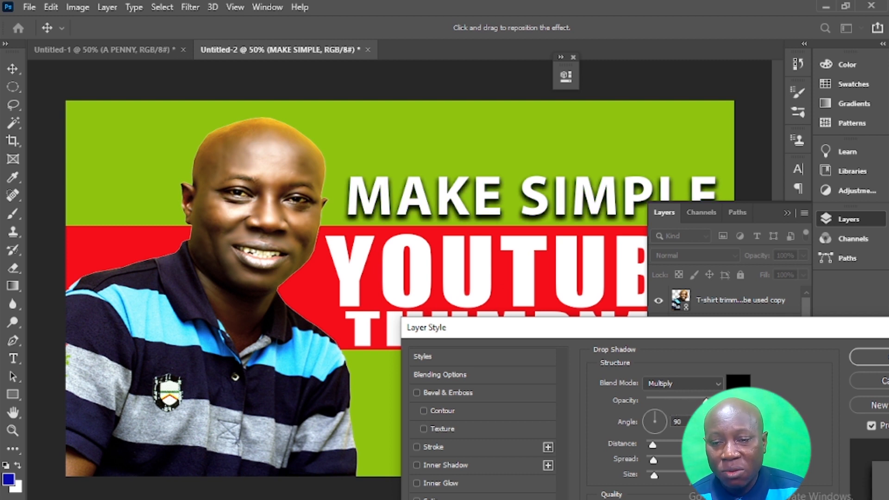
{"action": "left_click", "coordinate": [873, 357]}
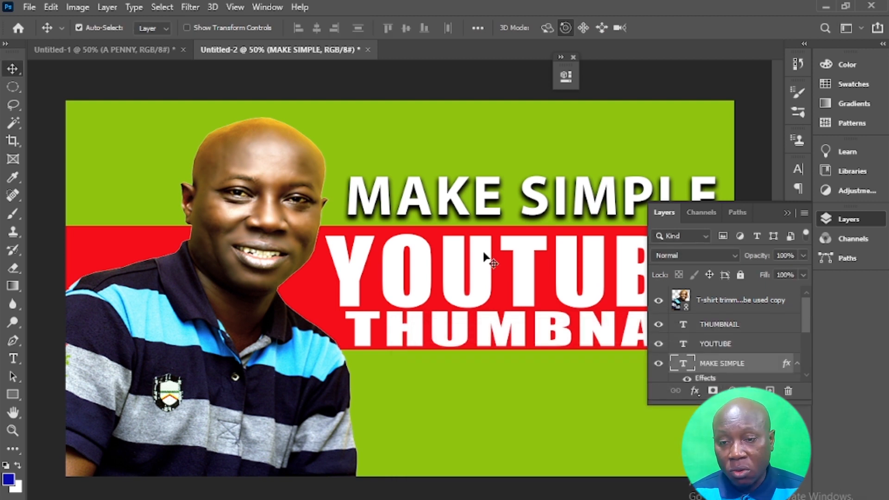
- Apply a drop shadow to the YOUTUBE text with 100% opacity, 10 px distance, 11% spread and 16 px size
{"action": "left_click", "coordinate": [484, 256]}
{"action": "left_click", "coordinate": [694, 391]}
{"action": "left_click", "coordinate": [708, 387]}
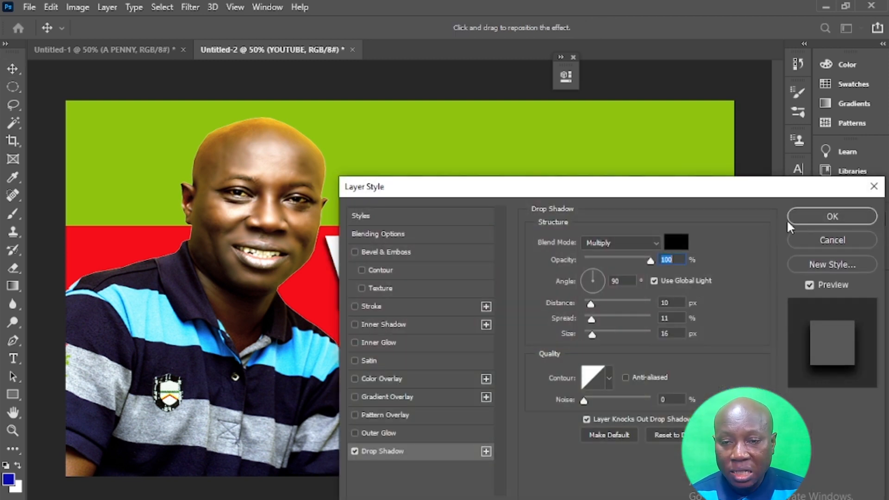
{"action": "left_click_drag", "start_coordinate": [755, 195], "coordinate": [711, 220]}
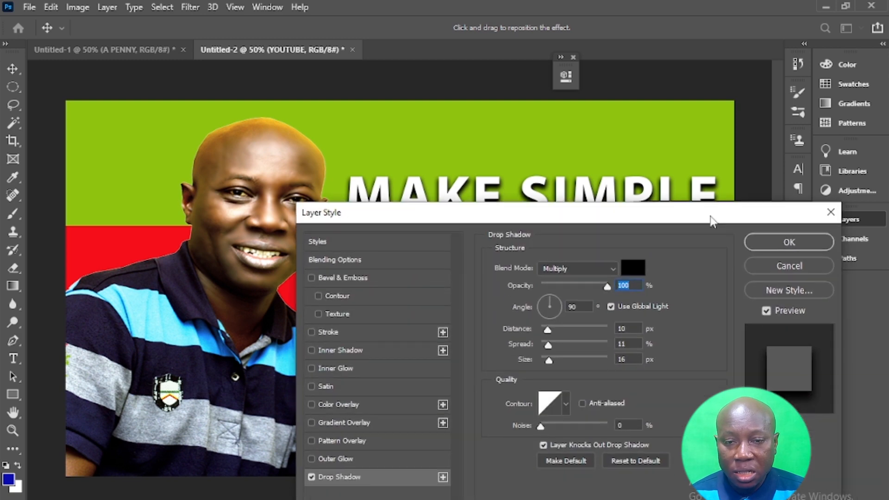
{"action": "left_click", "coordinate": [788, 242]}
- Give the THUMBNAIL text a drop shadow with 100% opacity, 10 px distance, 11% spread and 16 px size
{"action": "left_click", "coordinate": [719, 324]}
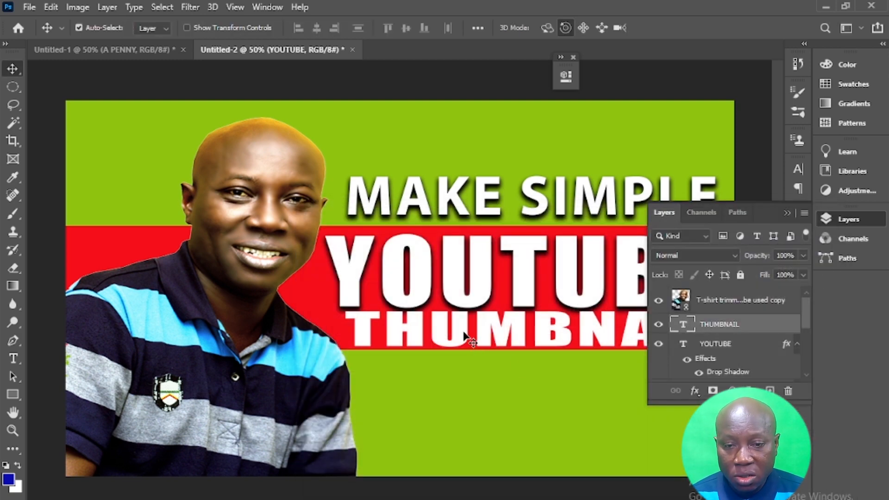
{"action": "left_click", "coordinate": [693, 392]}
{"action": "key", "text": "Escape"}
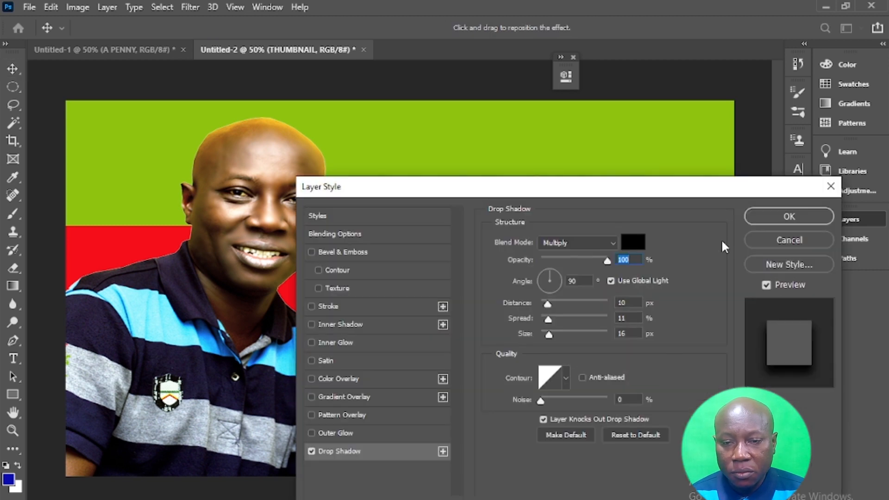
{"action": "left_click", "coordinate": [788, 216]}
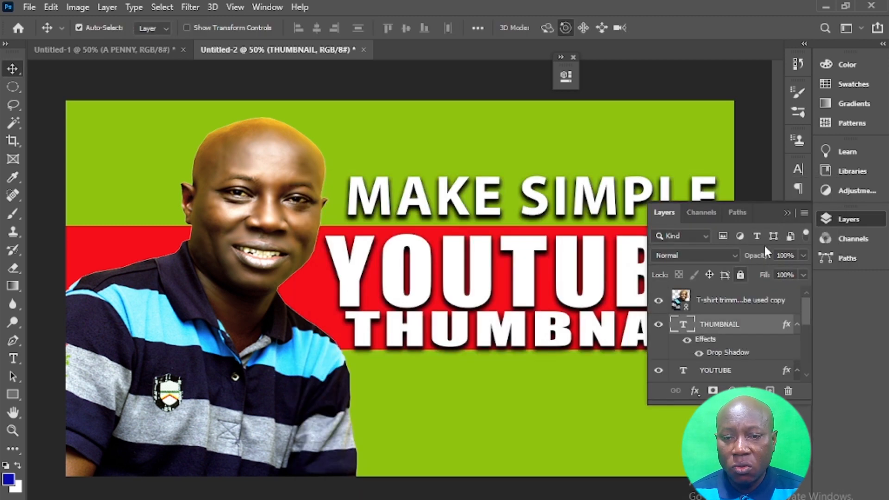
{"action": "left_click", "coordinate": [765, 247]}
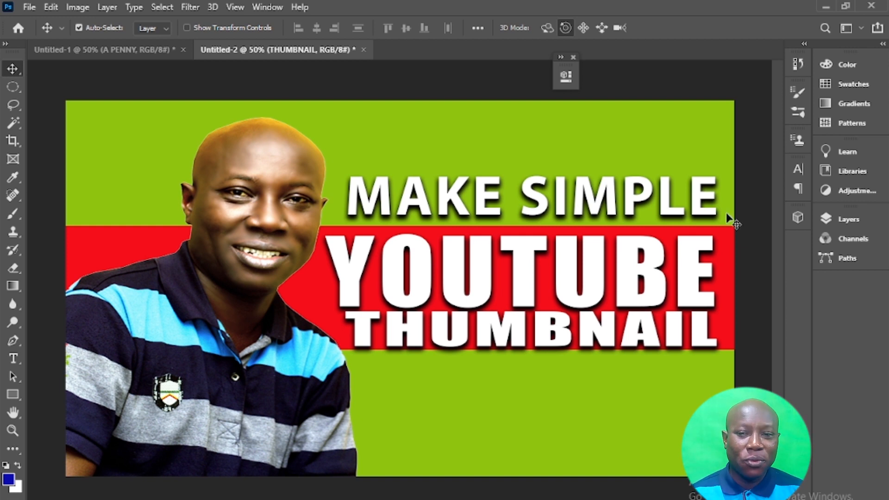
{"action": "left_click", "coordinate": [408, 126]}
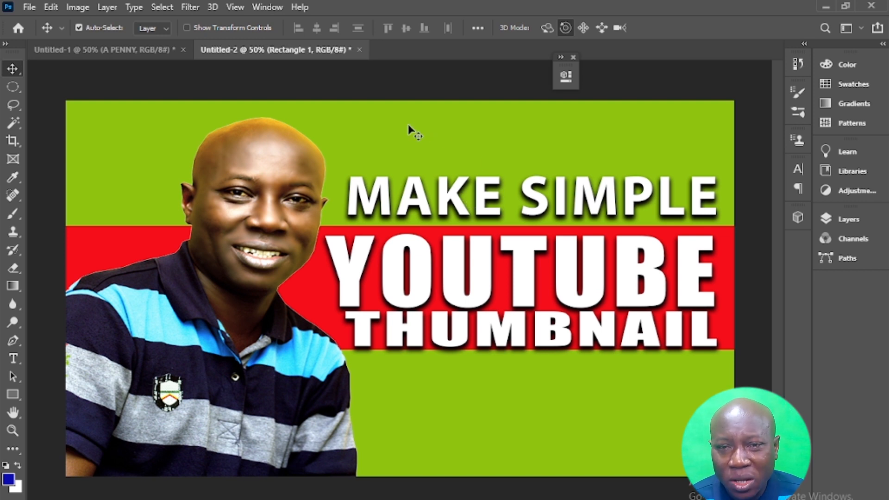
{"action": "left_click_drag", "start_coordinate": [407, 124], "coordinate": [452, 132]}
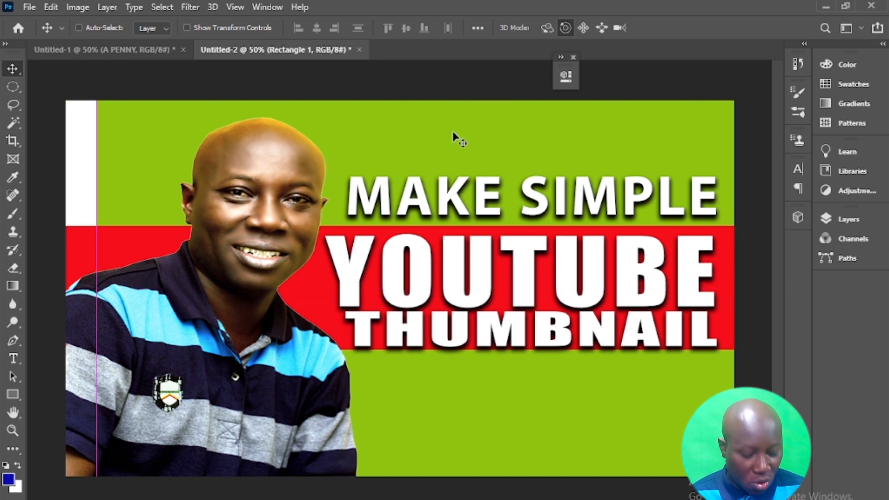
{"action": "key", "text": "ctrl+z"}
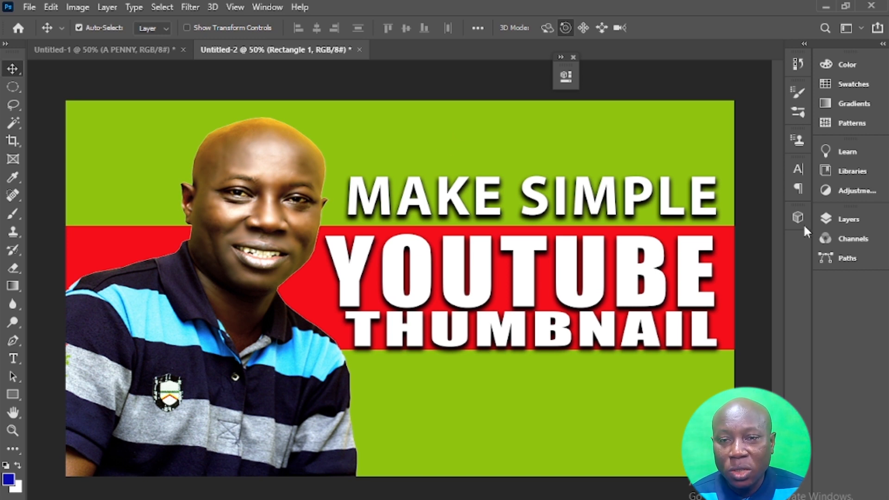
- Change the fill of the green background rectangle to dark purple 2b0564
{"action": "left_click", "coordinate": [847, 219]}
{"action": "scroll", "coordinate": [735, 308], "scroll_direction": "down", "scroll_amount": 5}
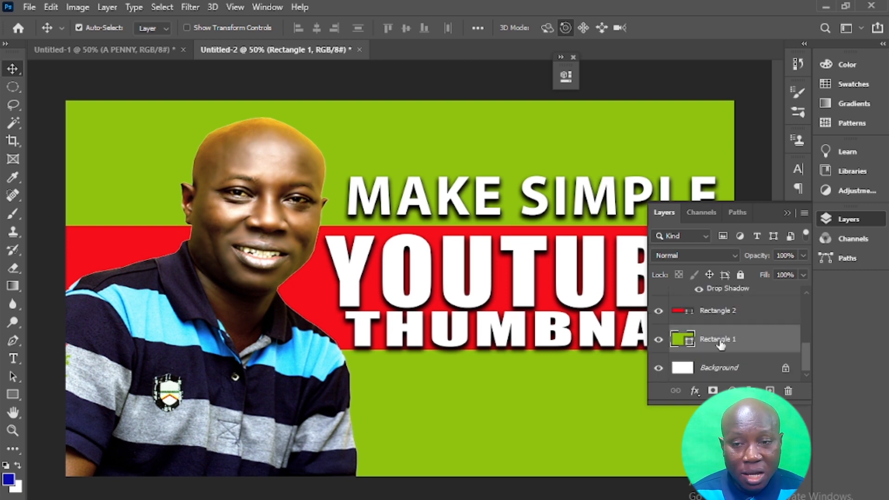
{"action": "double_click", "coordinate": [689, 340]}
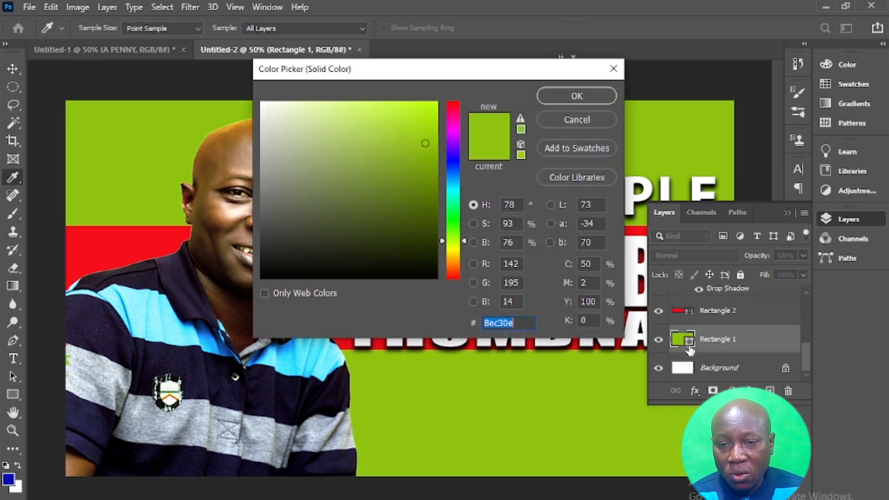
{"action": "left_click", "coordinate": [424, 215]}
{"action": "left_click_drag", "start_coordinate": [424, 215], "coordinate": [411, 186]}
{"action": "left_click", "coordinate": [449, 149]}
{"action": "left_click_drag", "start_coordinate": [425, 155], "coordinate": [419, 158]}
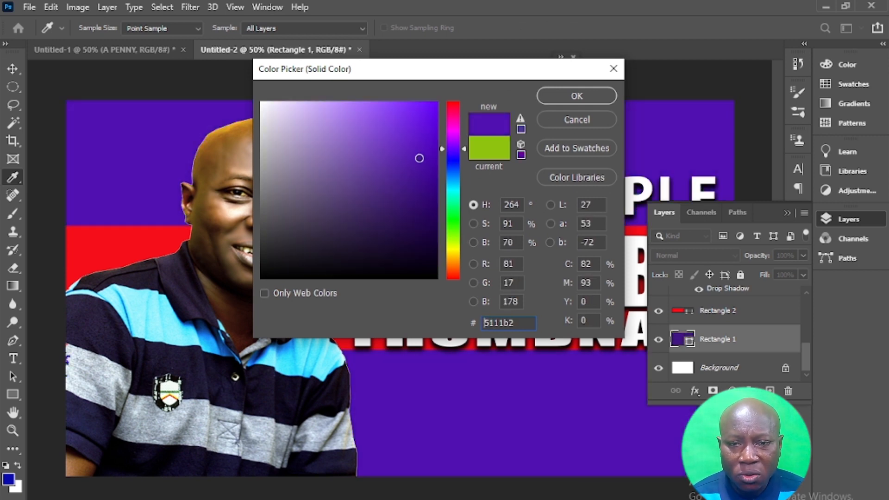
{"action": "mouse_move", "coordinate": [450, 73]}
{"action": "left_mouse_down"}
{"action": "mouse_move", "coordinate": [547, 93]}
{"action": "mouse_move", "coordinate": [615, 90]}
{"action": "mouse_move", "coordinate": [641, 238]}
{"action": "mouse_move", "coordinate": [626, 277]}
{"action": "mouse_move", "coordinate": [410, 240]}
{"action": "mouse_move", "coordinate": [266, 159]}
{"action": "mouse_move", "coordinate": [254, 129]}
{"action": "left_mouse_up"}
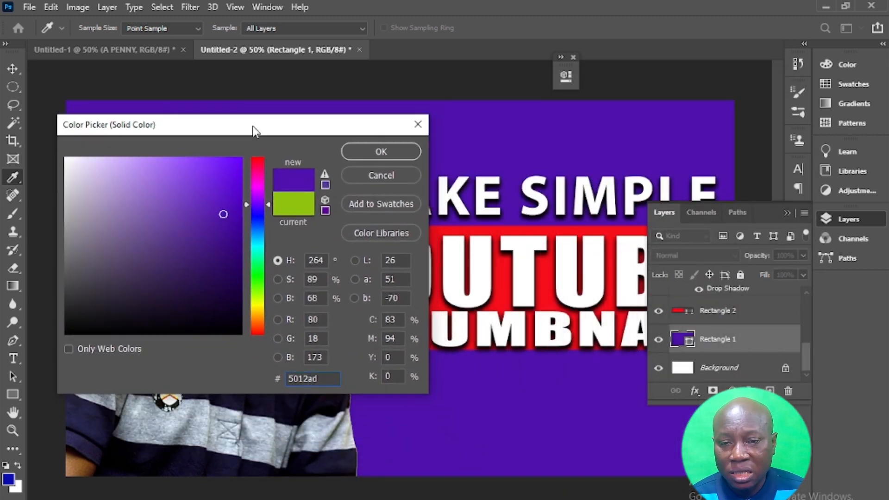
{"action": "mouse_move", "coordinate": [224, 212]}
{"action": "left_mouse_down"}
{"action": "mouse_move", "coordinate": [236, 239]}
{"action": "mouse_move", "coordinate": [232, 265]}
{"action": "left_mouse_up"}
{"action": "left_click_drag", "start_coordinate": [249, 135], "coordinate": [364, 195]}
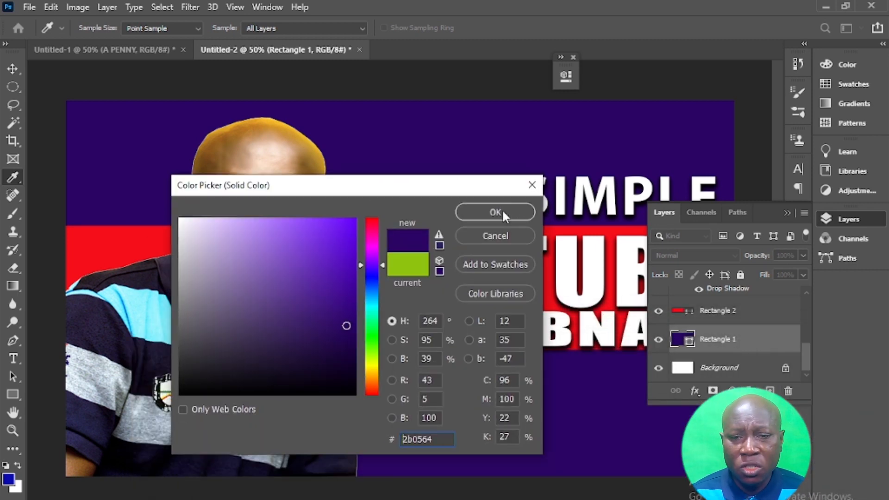
{"action": "left_click", "coordinate": [501, 212]}
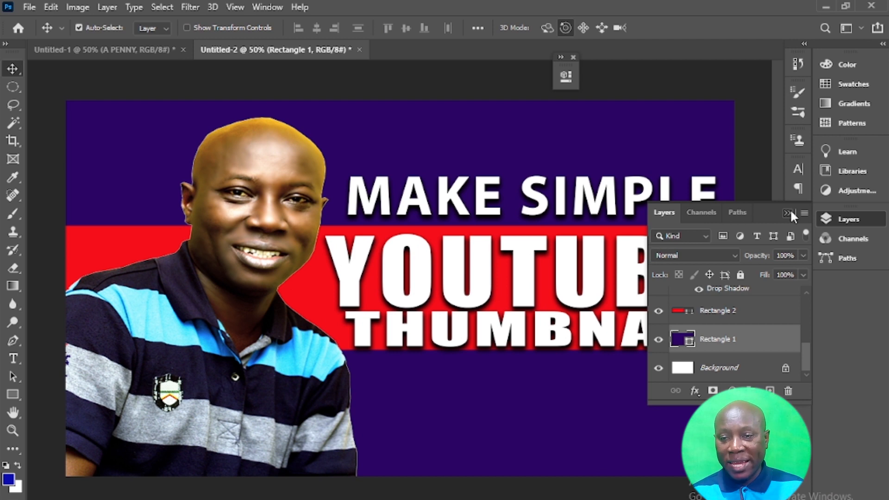
{"action": "left_click", "coordinate": [790, 212]}
- Nudge the YOUTUBE text slightly upward to widen the gap above THUMBNAIL, and select the THUMBNAIL text
{"action": "left_click", "coordinate": [527, 282]}
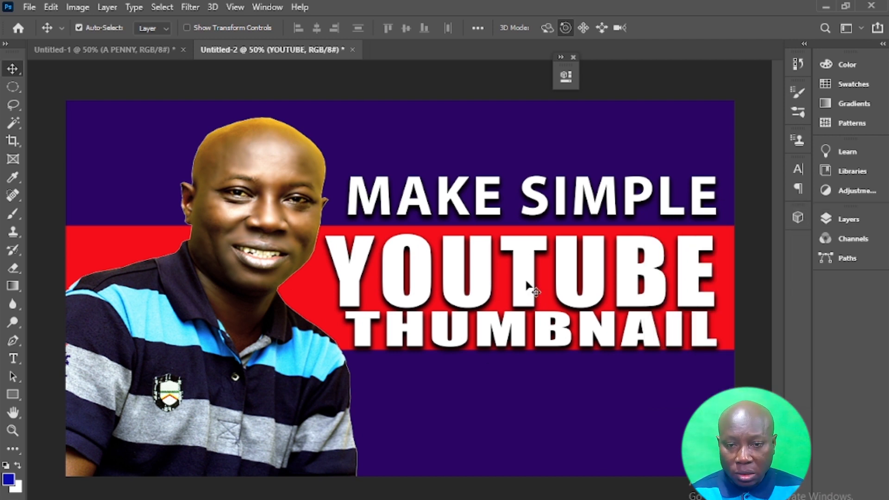
{"action": "key", "text": "Up"}
{"action": "key", "text": "Up"}
{"action": "key", "text": "Up"}
{"action": "key", "text": "Up"}
{"action": "key", "text": "Up"}
{"action": "key", "text": "Up"}
{"action": "key", "text": "Up"}
{"action": "key", "text": "Up"}
{"action": "key", "text": "Up"}
{"action": "key", "text": "Up"}
{"action": "key", "text": "Up"}
{"action": "key", "text": "Up"}
{"action": "key", "text": "Up"}
{"action": "key", "text": "Up"}
{"action": "key", "text": "Up"}
{"action": "key", "text": "Up"}
{"action": "key", "text": "Up"}
{"action": "key", "text": "Up"}
{"action": "key", "text": "Up"}
{"action": "key", "text": "Up"}
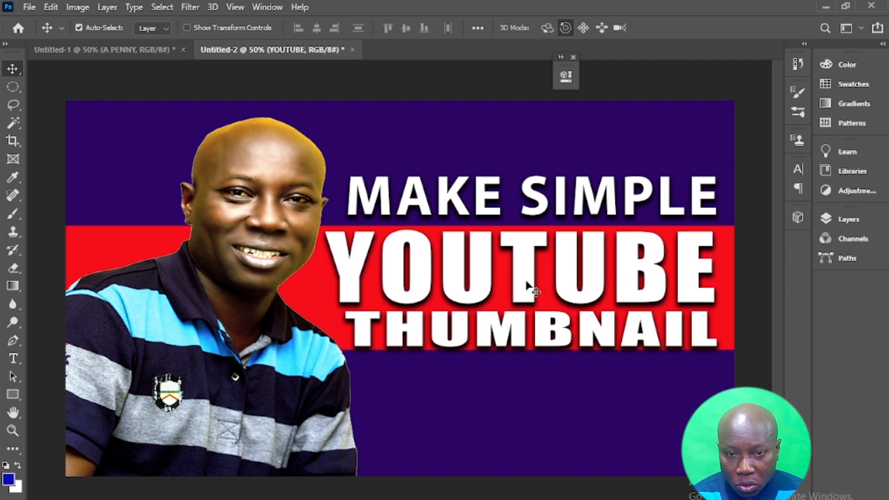
{"action": "left_click", "coordinate": [545, 332]}
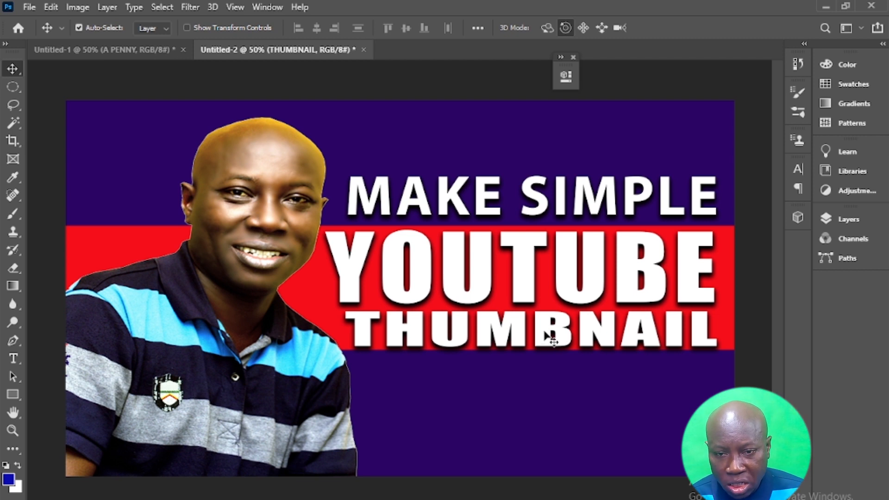